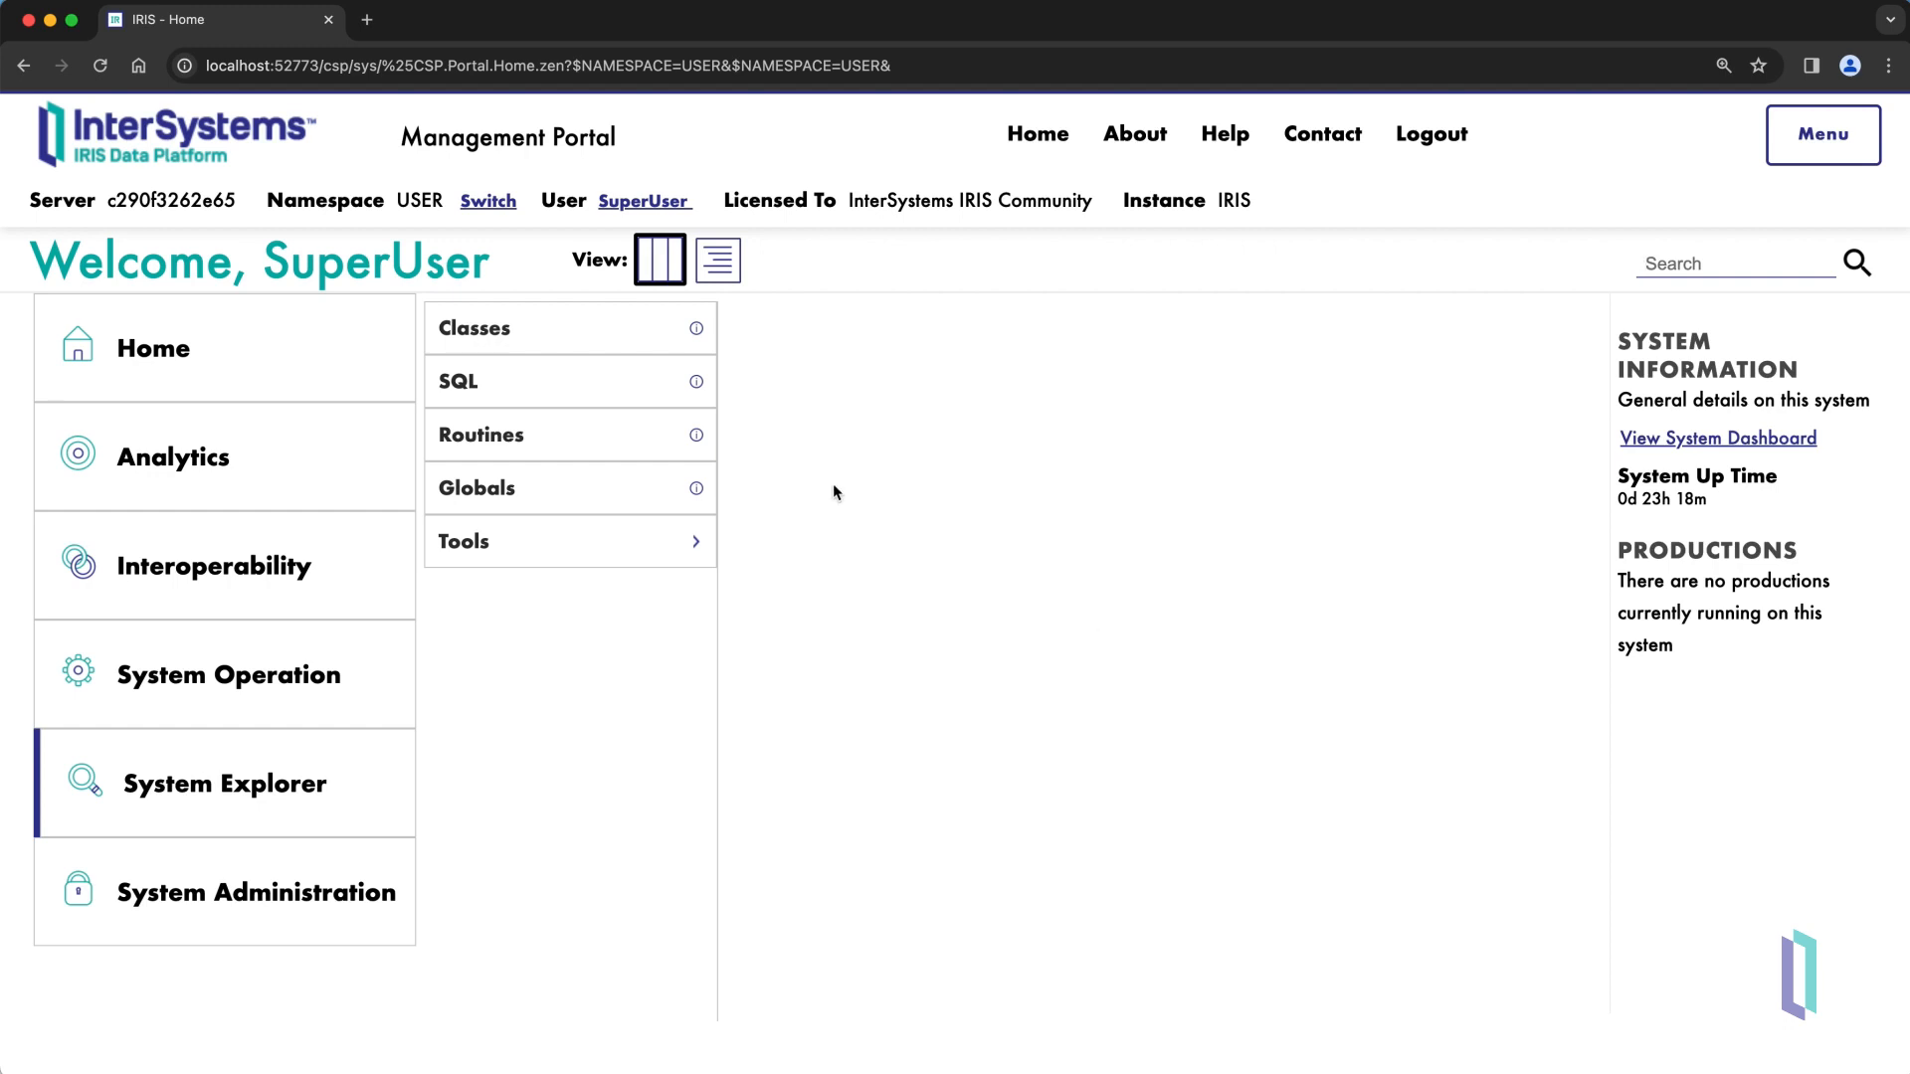
- List the namespace's SQL statements filtered down to the Data.StockData table
left_click(463, 387)
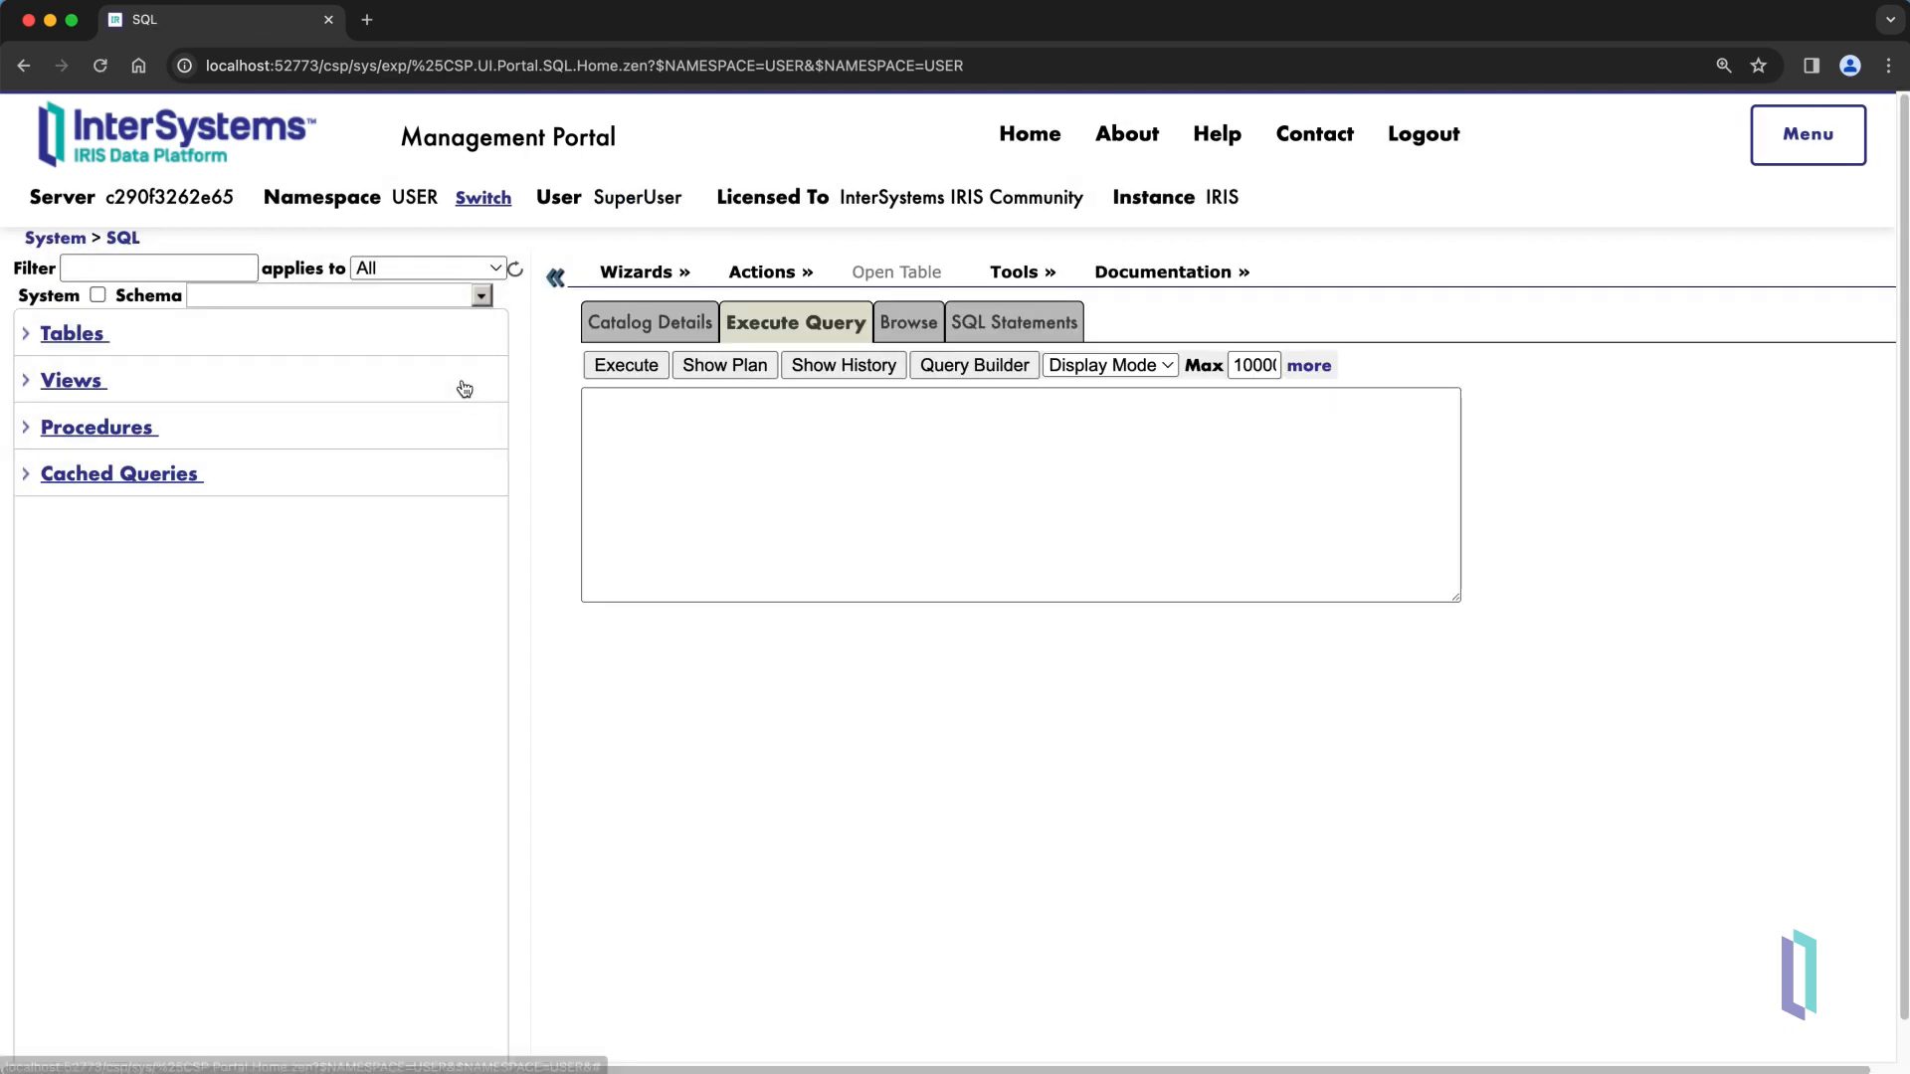
left_click(1031, 328)
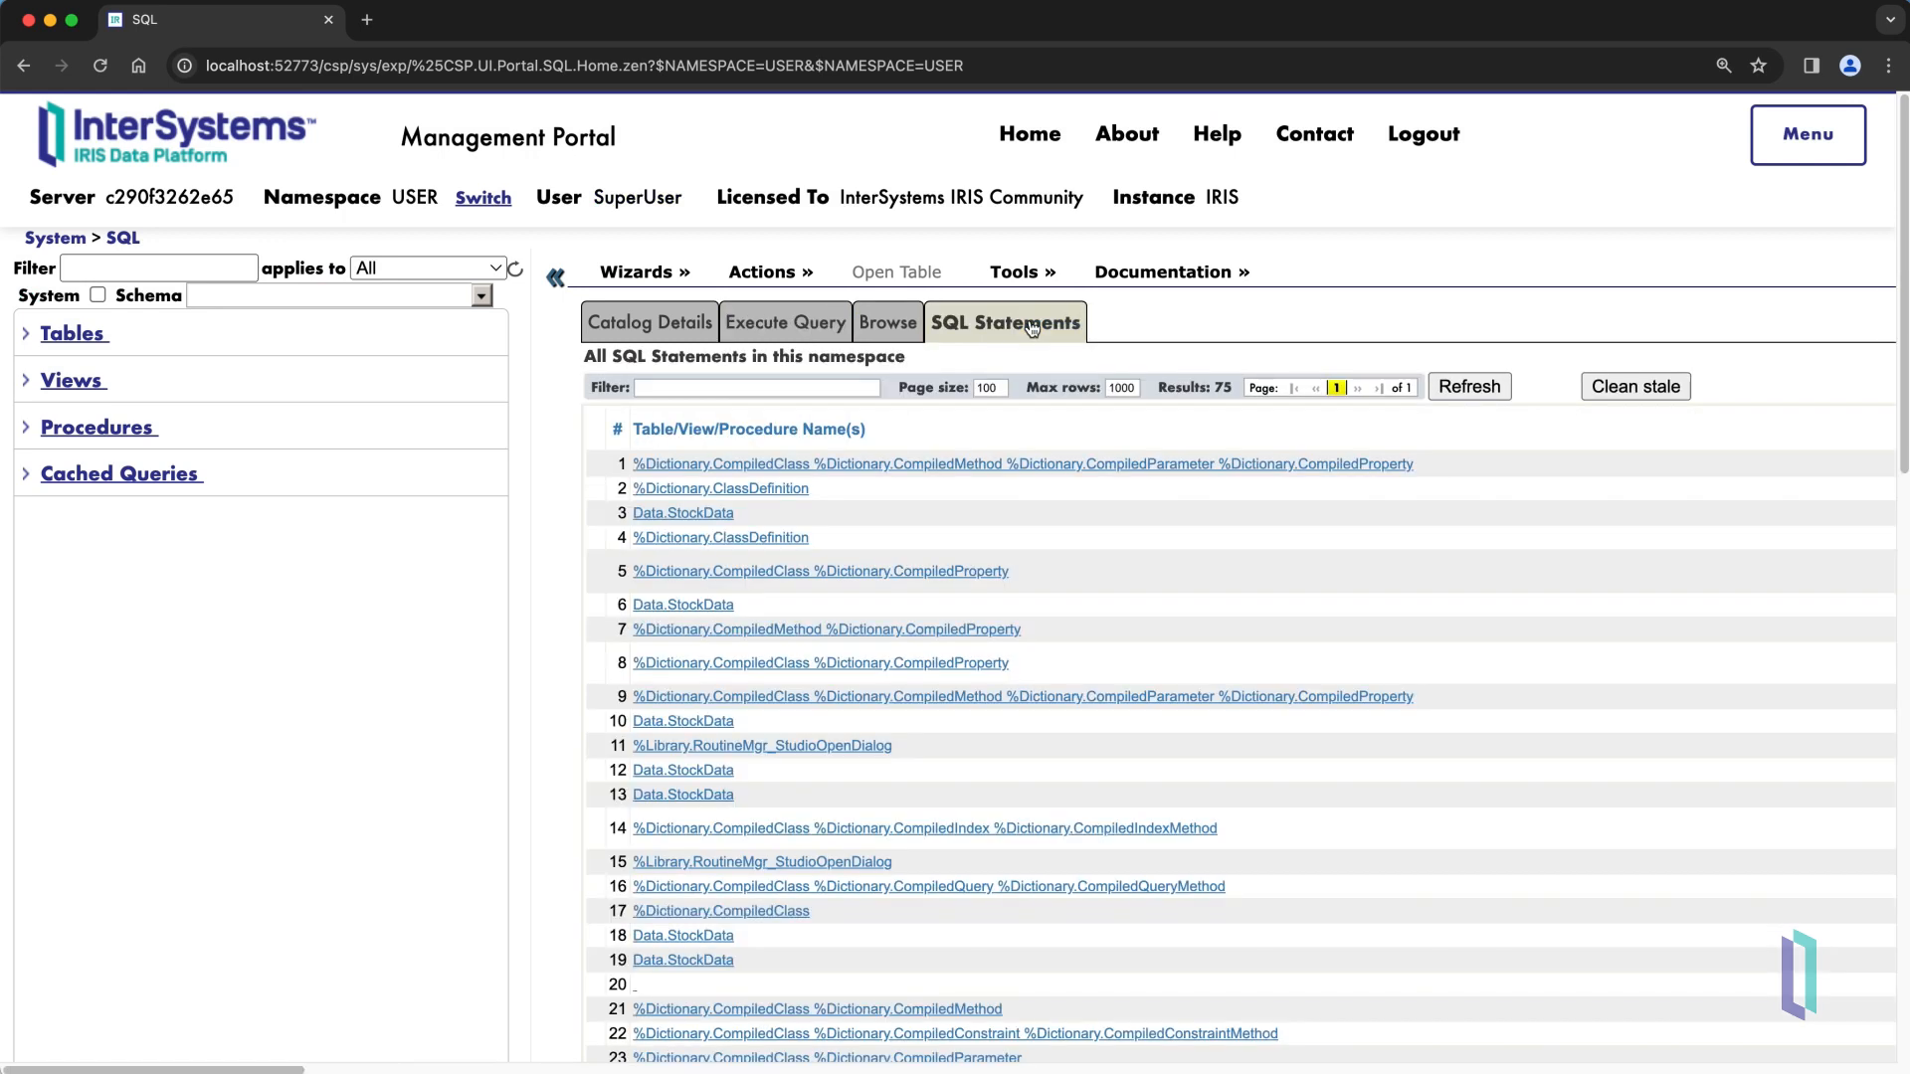
left_click(840, 388)
left_click(830, 433)
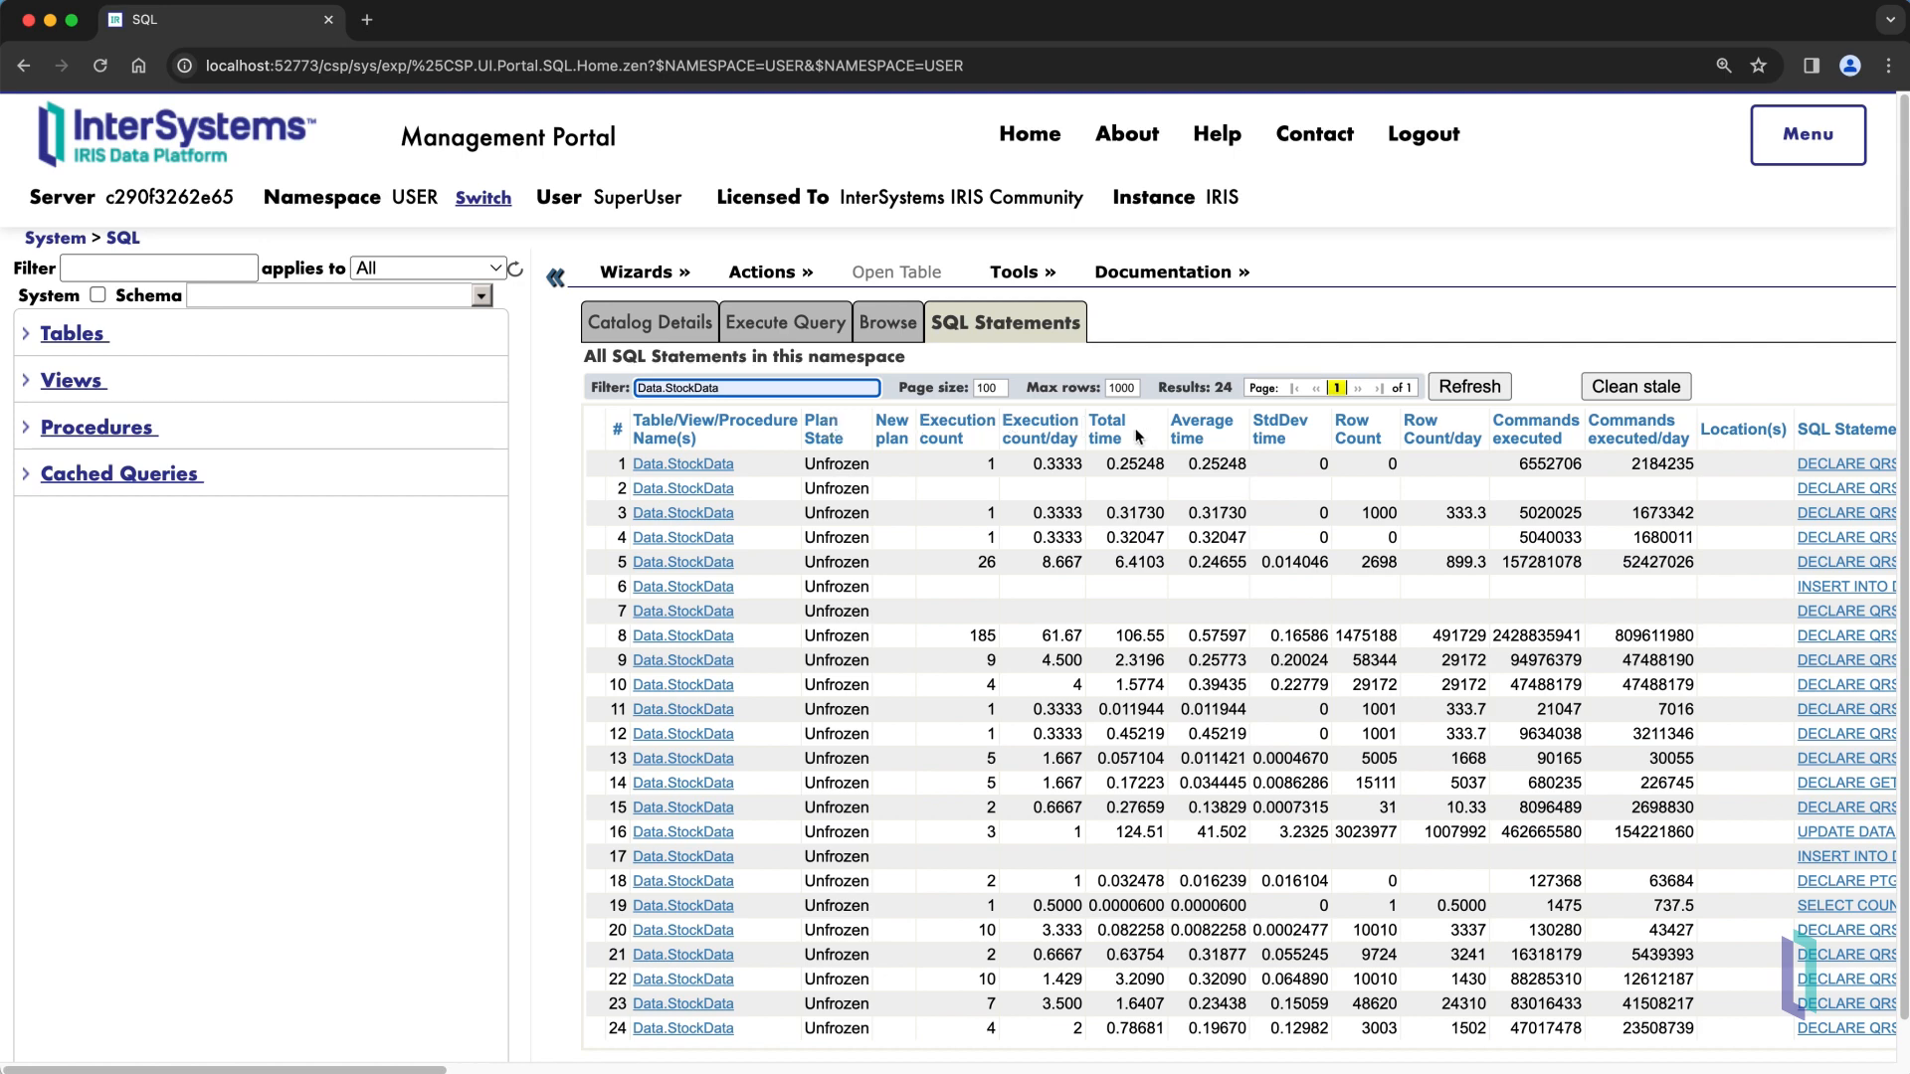
- Sort statements by total time, slowest first, and view the statement executed 185 times
left_click(1104, 428)
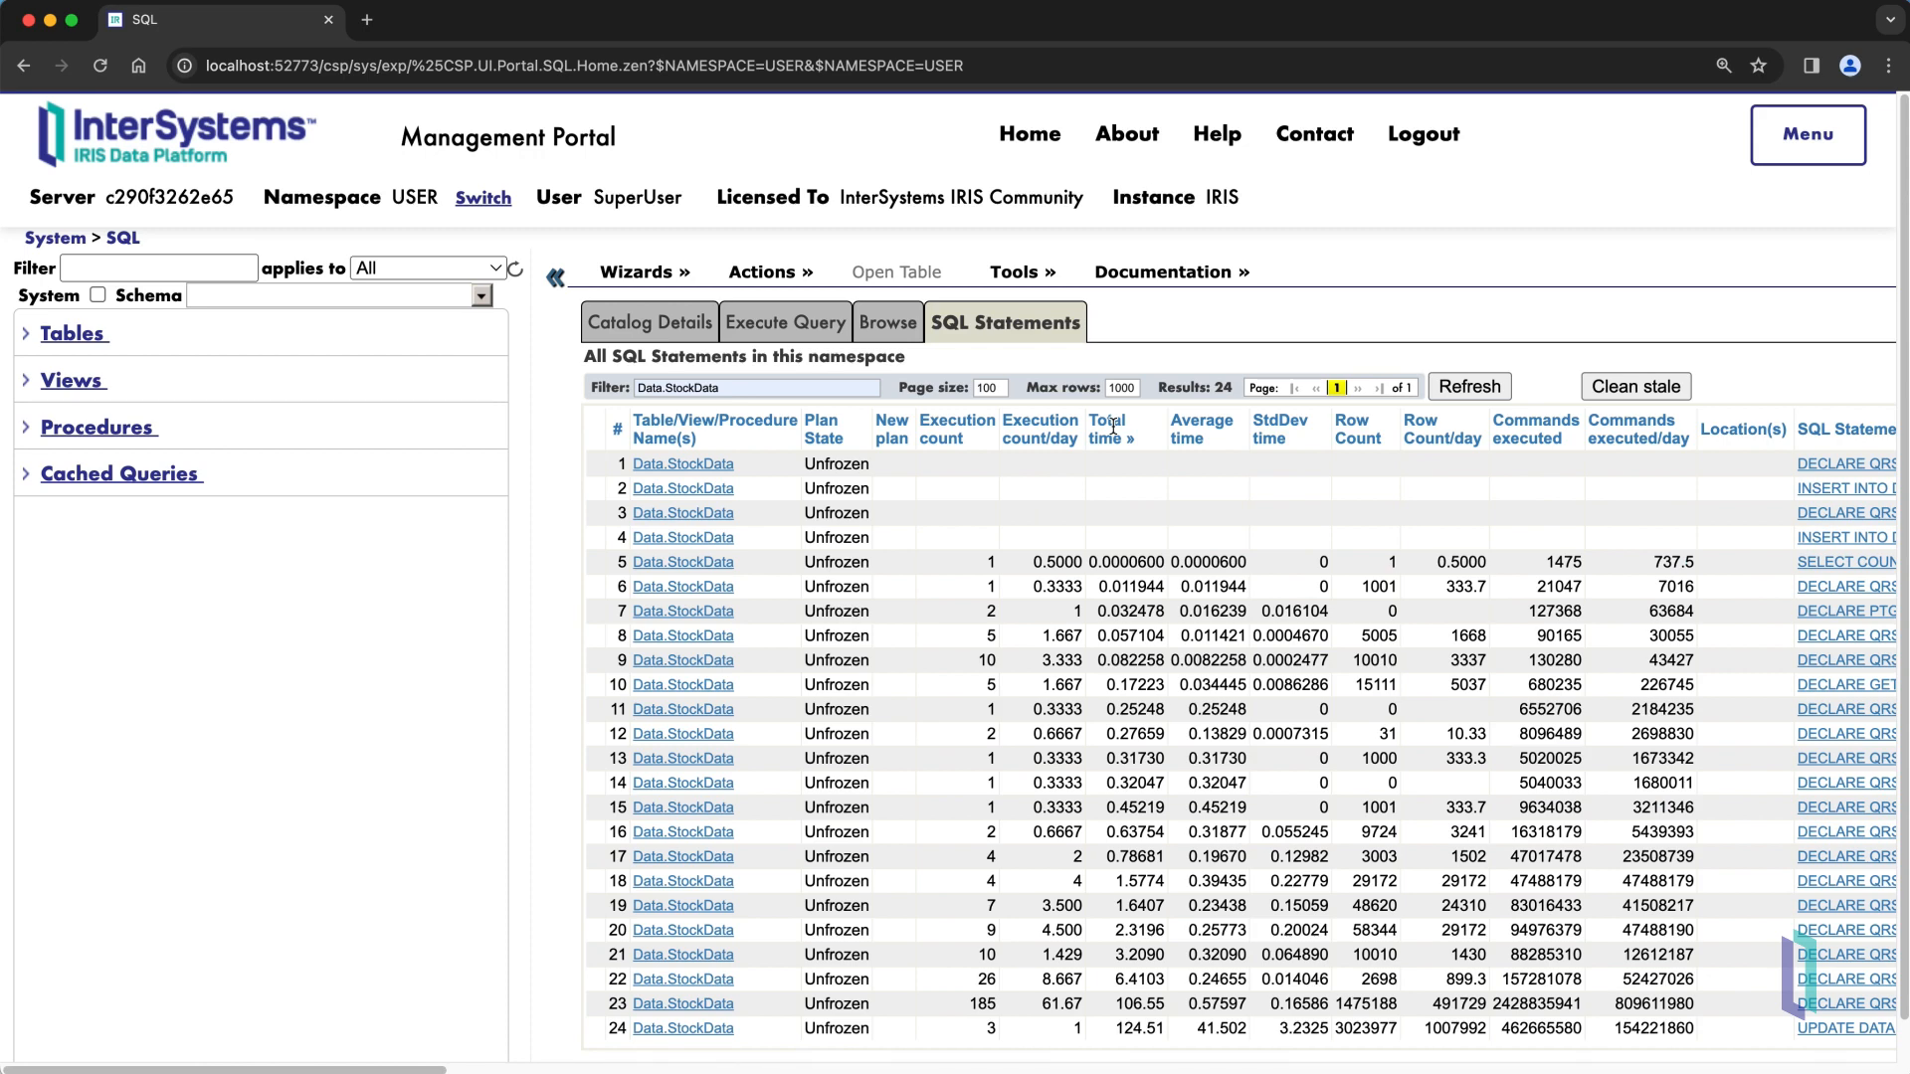
left_click(1111, 429)
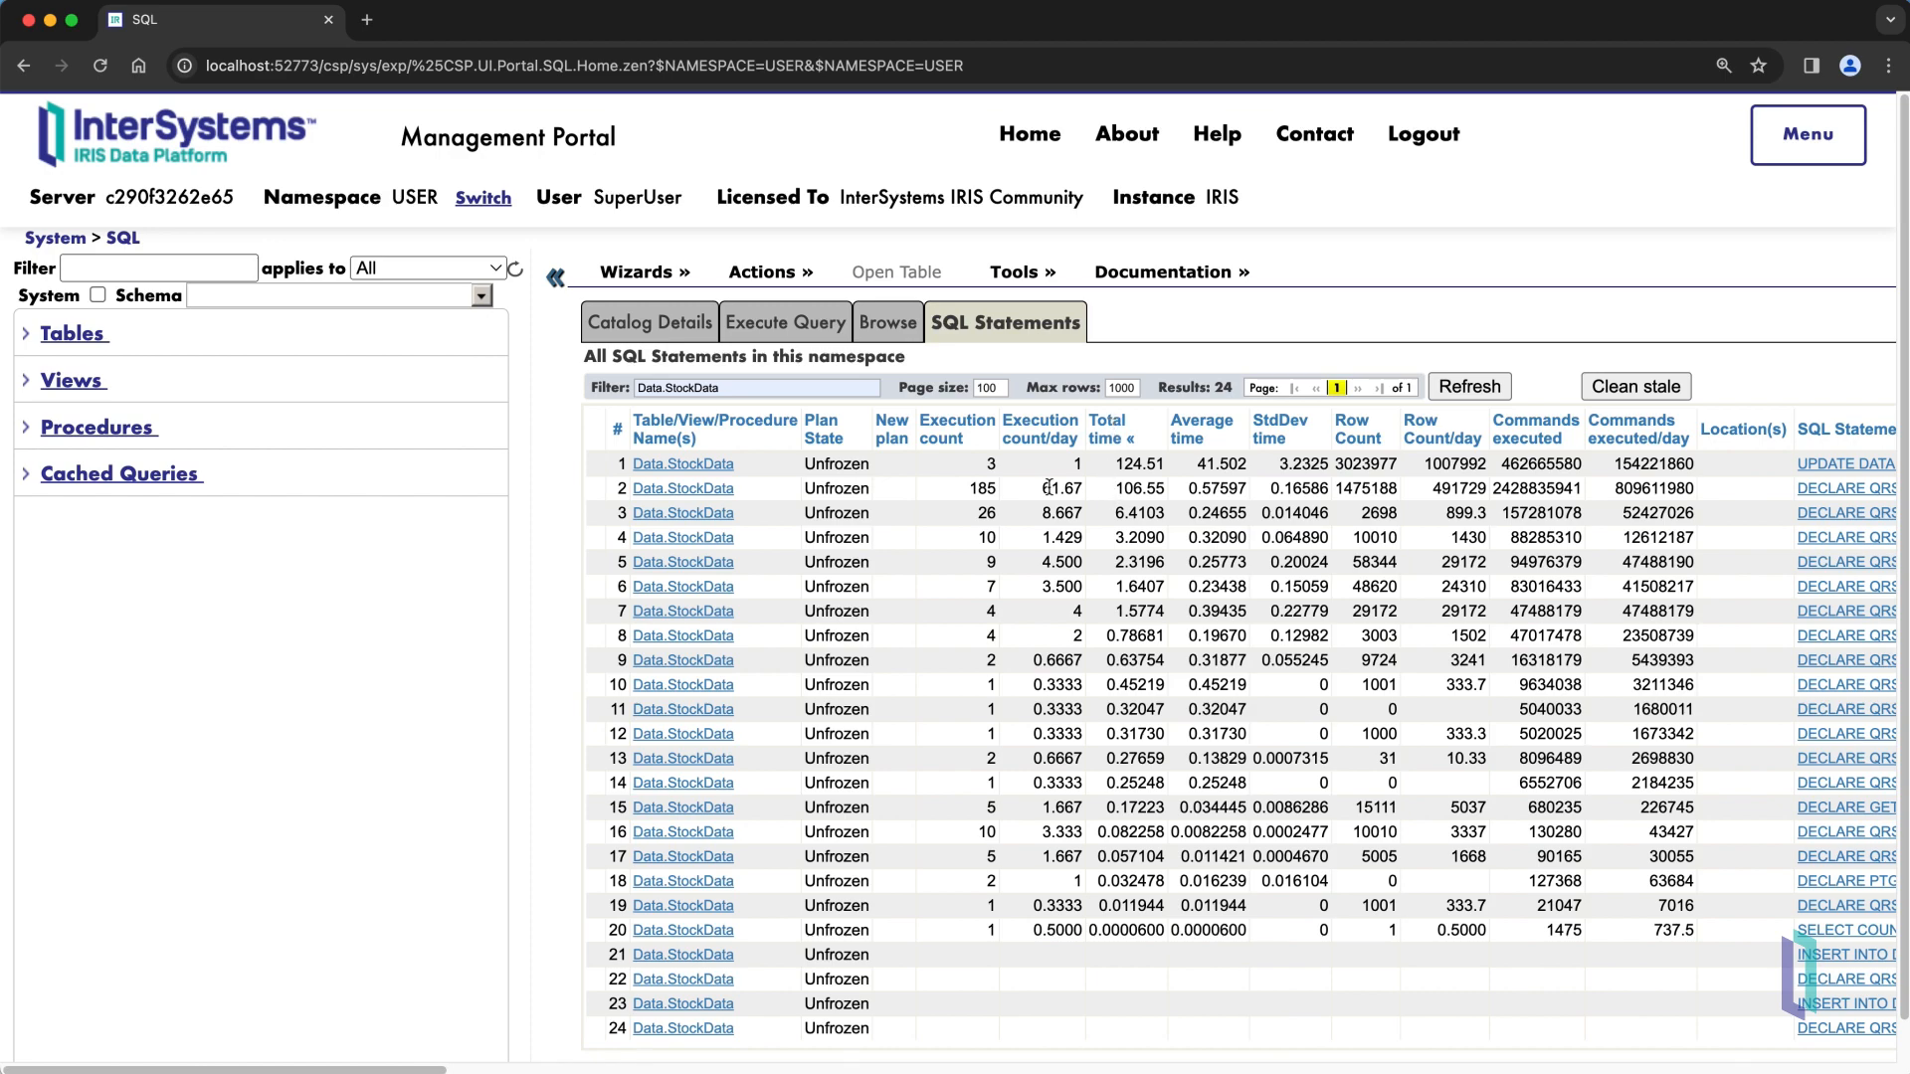
left_click(696, 490)
scroll(696, 493, "down", 5)
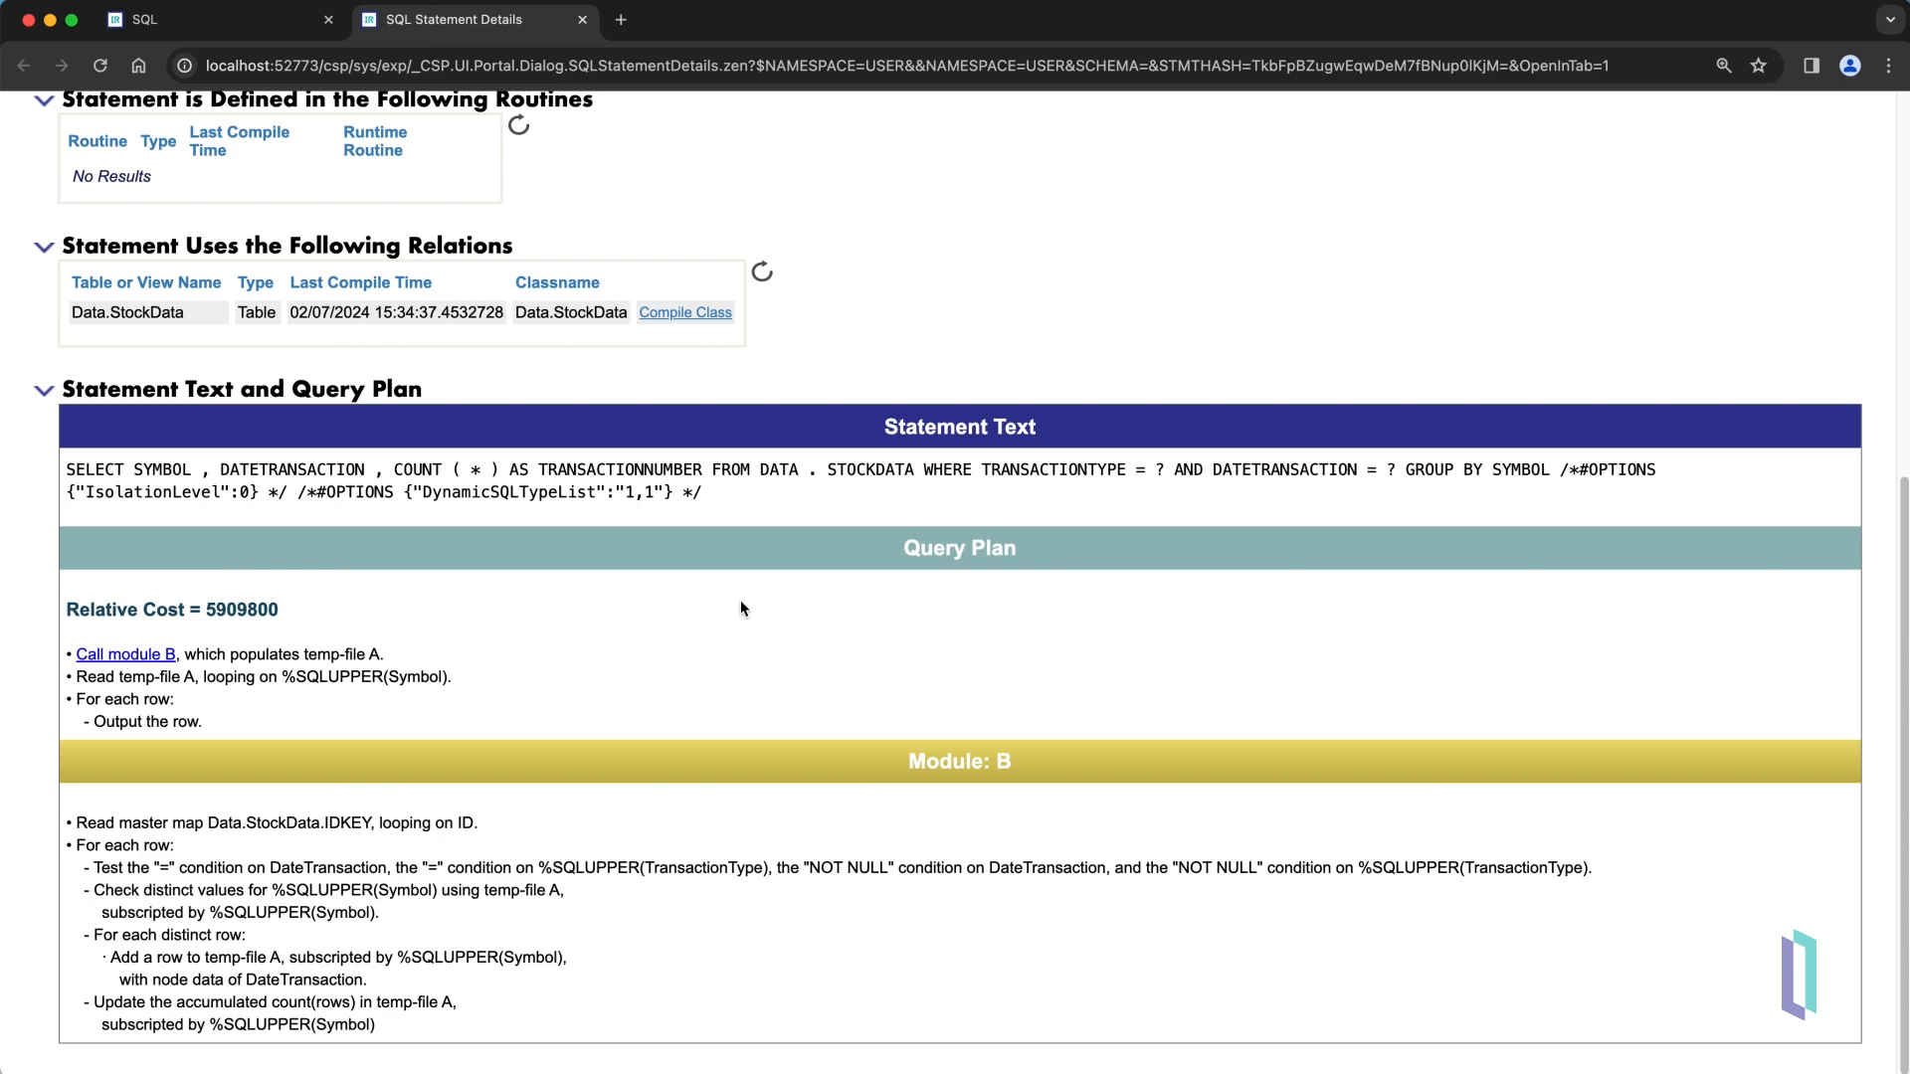
- Return to the SQL page, leaving the statement details open in another tab
left_click(219, 15)
- Run the pasted query counting SELL transactions per Symbol on 04/23/2018 and show its plan
left_click(781, 325)
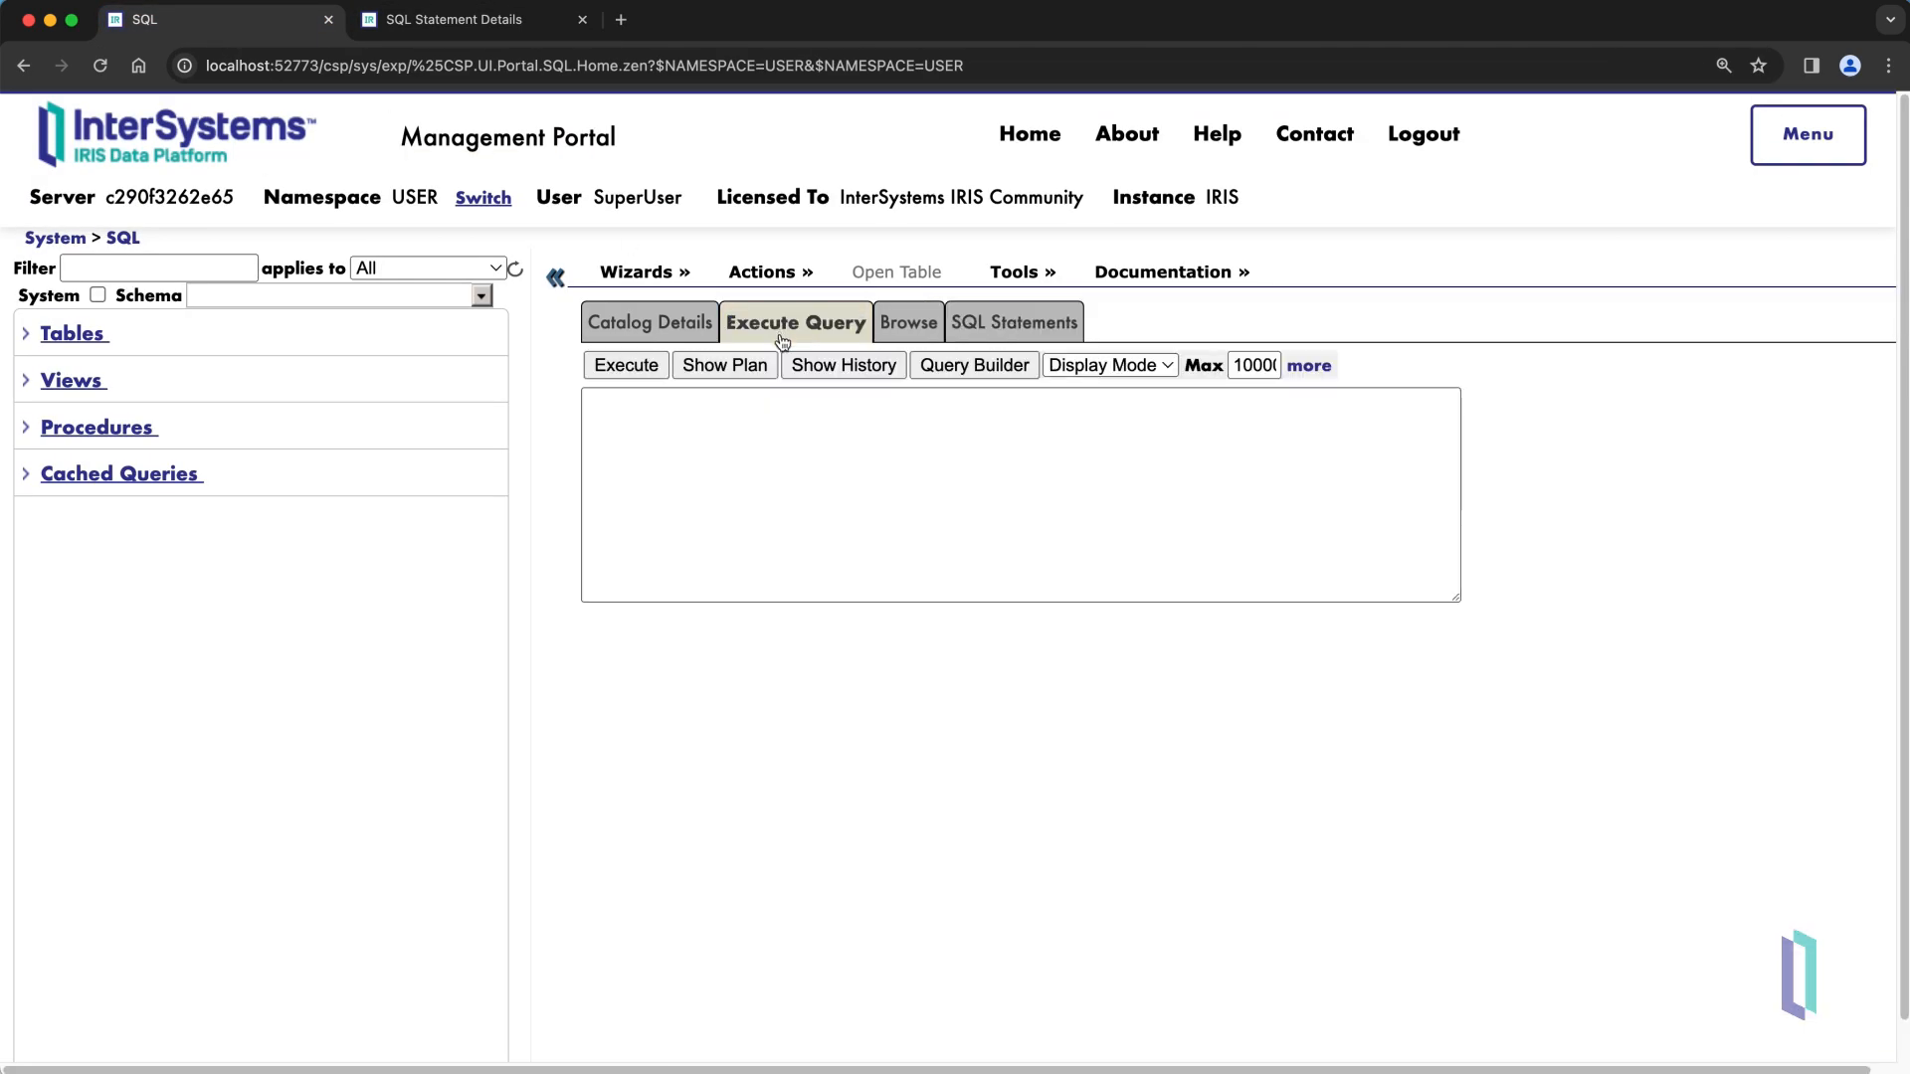
left_click(759, 437)
type("SELECT Symbol, DateTransaction, count(*) as TransactionNumber FROM Data.StockData WHERE TransactionType = 'SELL' AND DateTransaction='04/23/2018' GROUP BY Symbol")
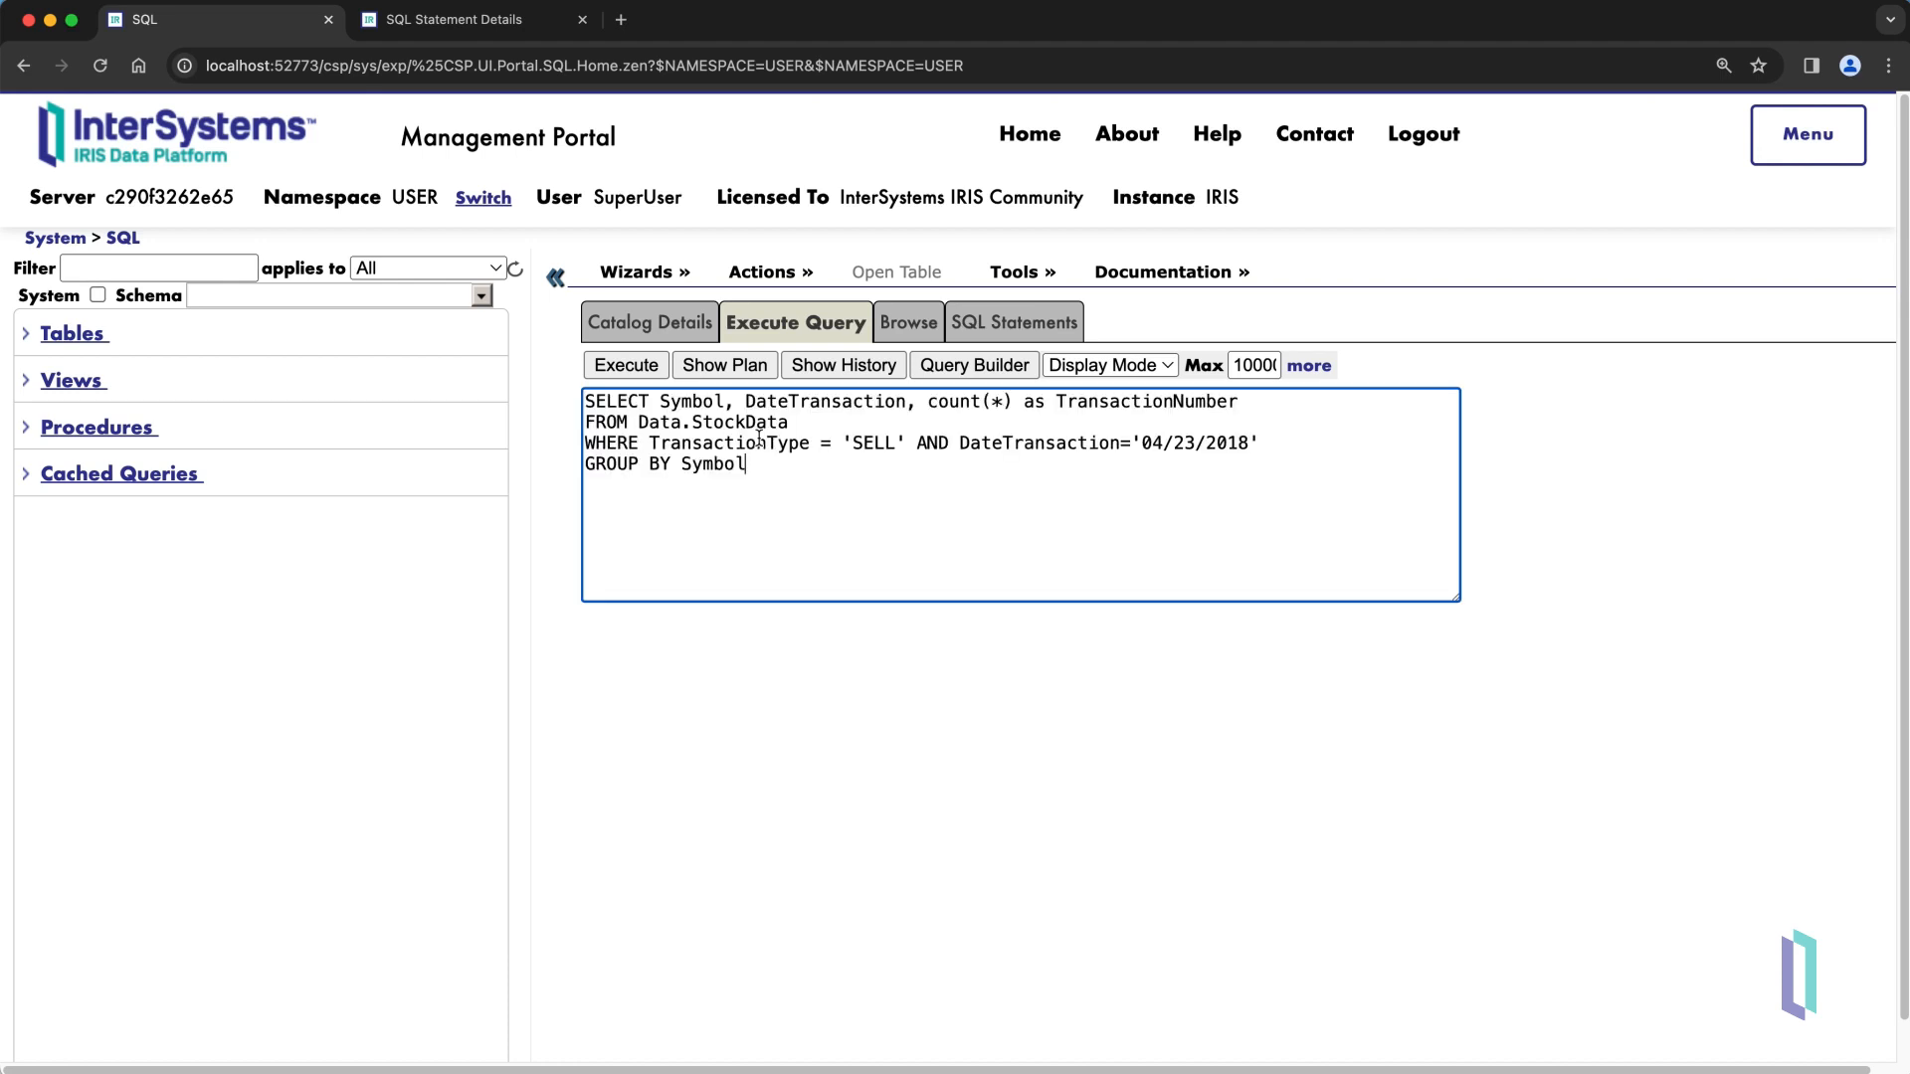
left_click(624, 366)
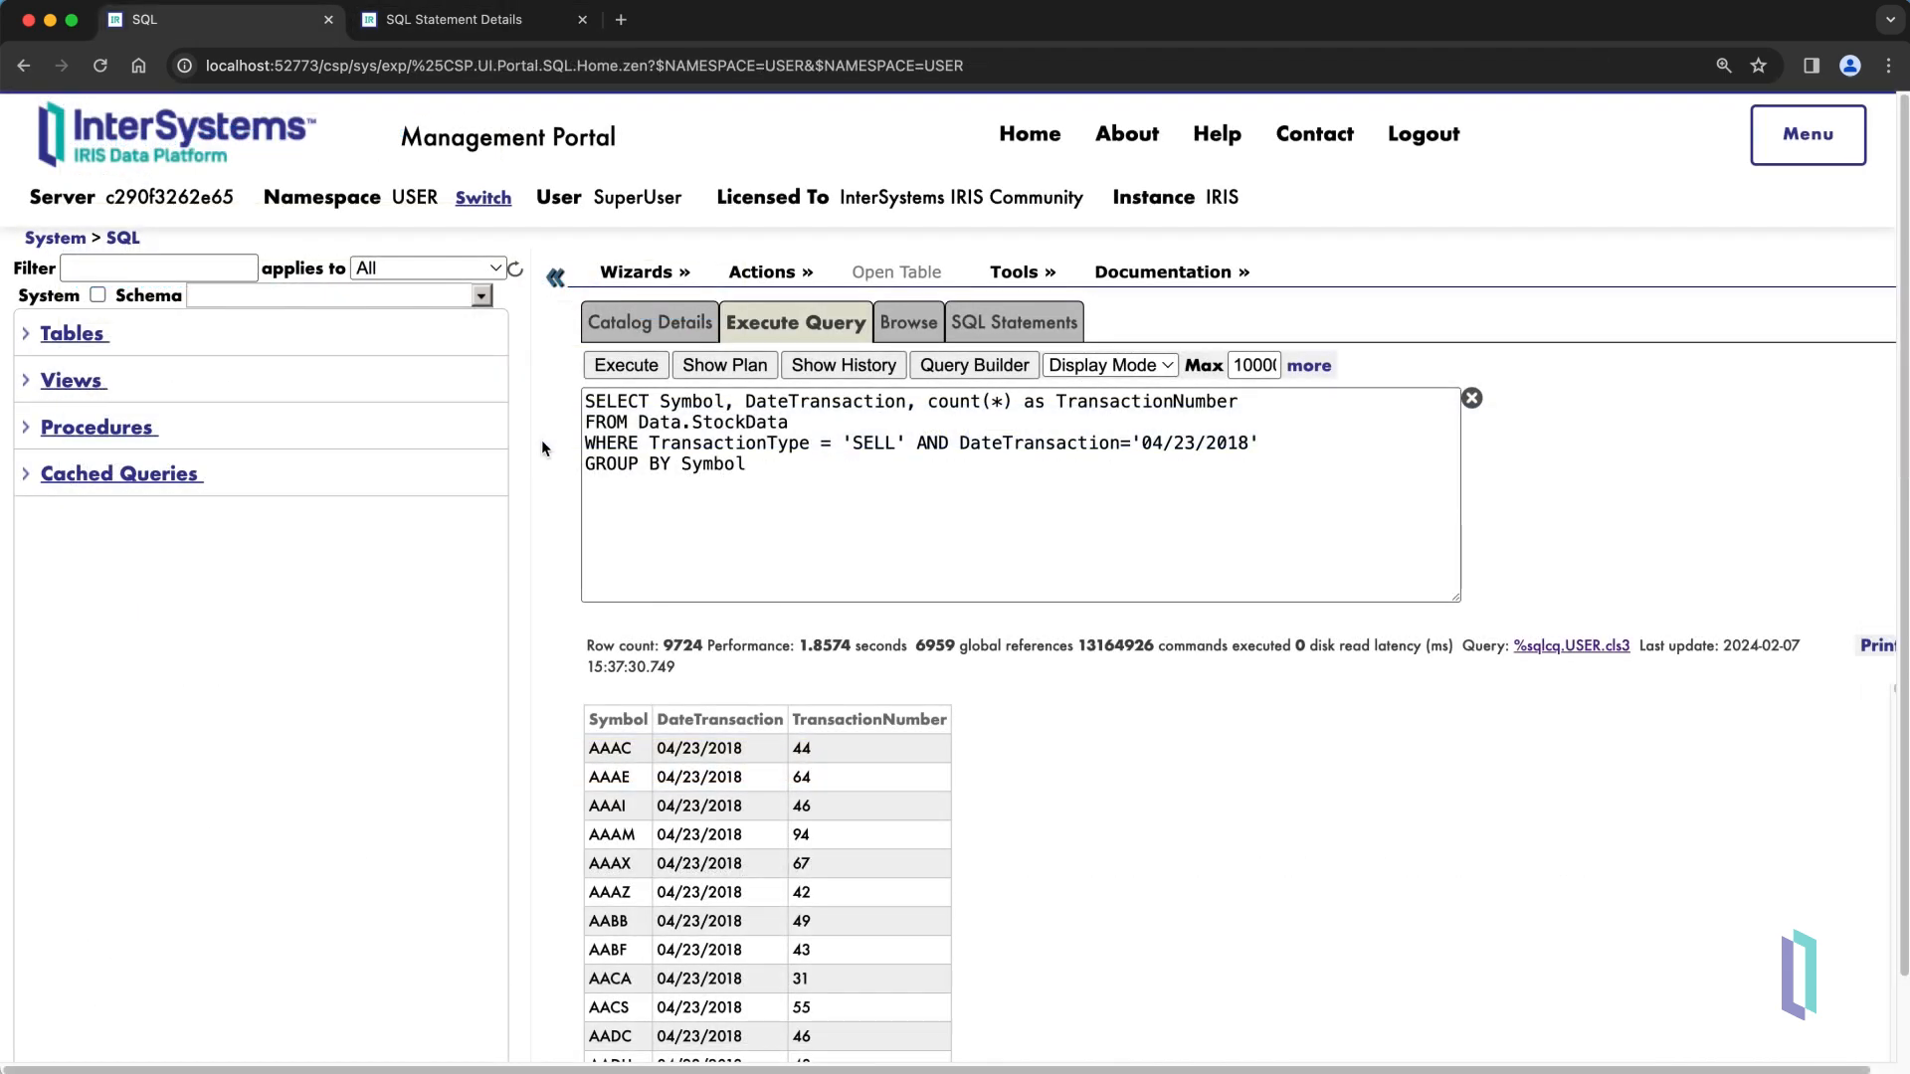
left_click(732, 368)
scroll(919, 513, "down", 1)
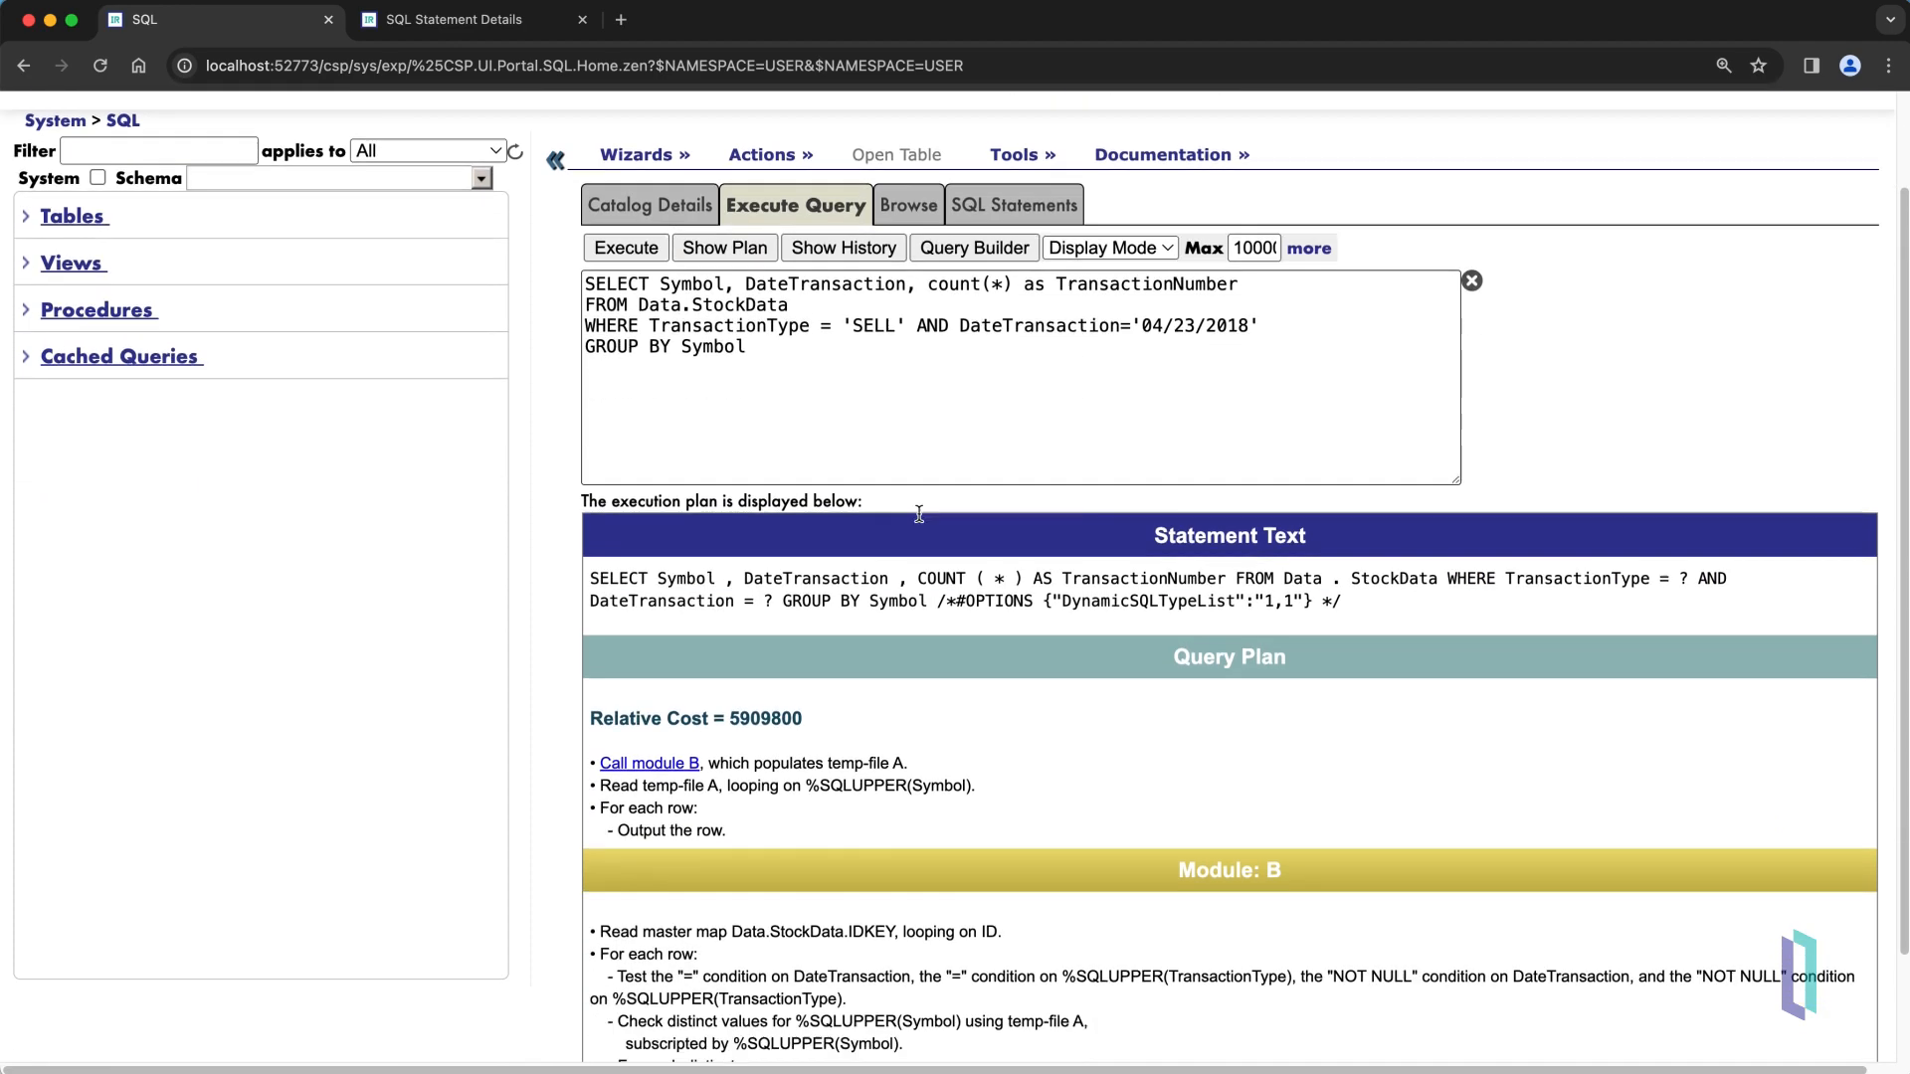
scroll(918, 514, "down", 1)
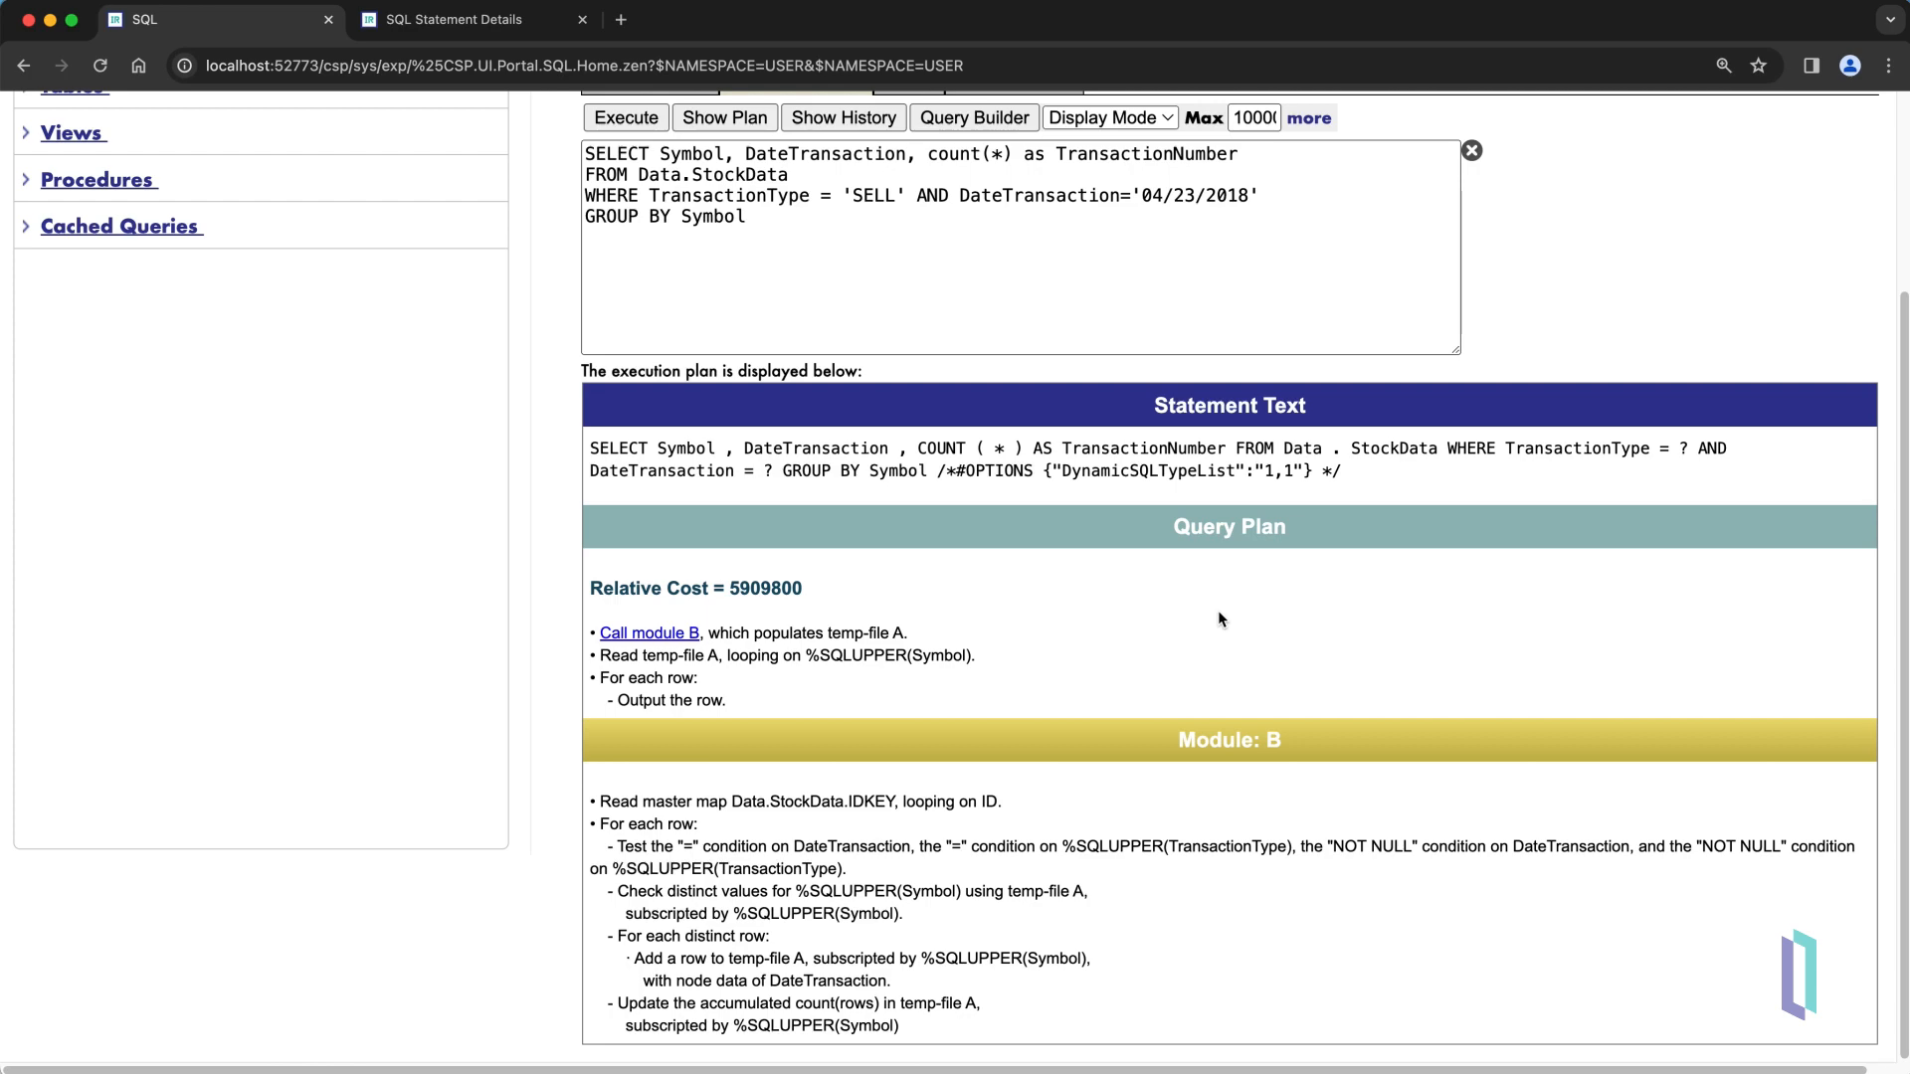
scroll(1218, 620, "up", 3)
- Bring up the Tune Table statistics window for Data.StockData from its catalog details
left_click(78, 333)
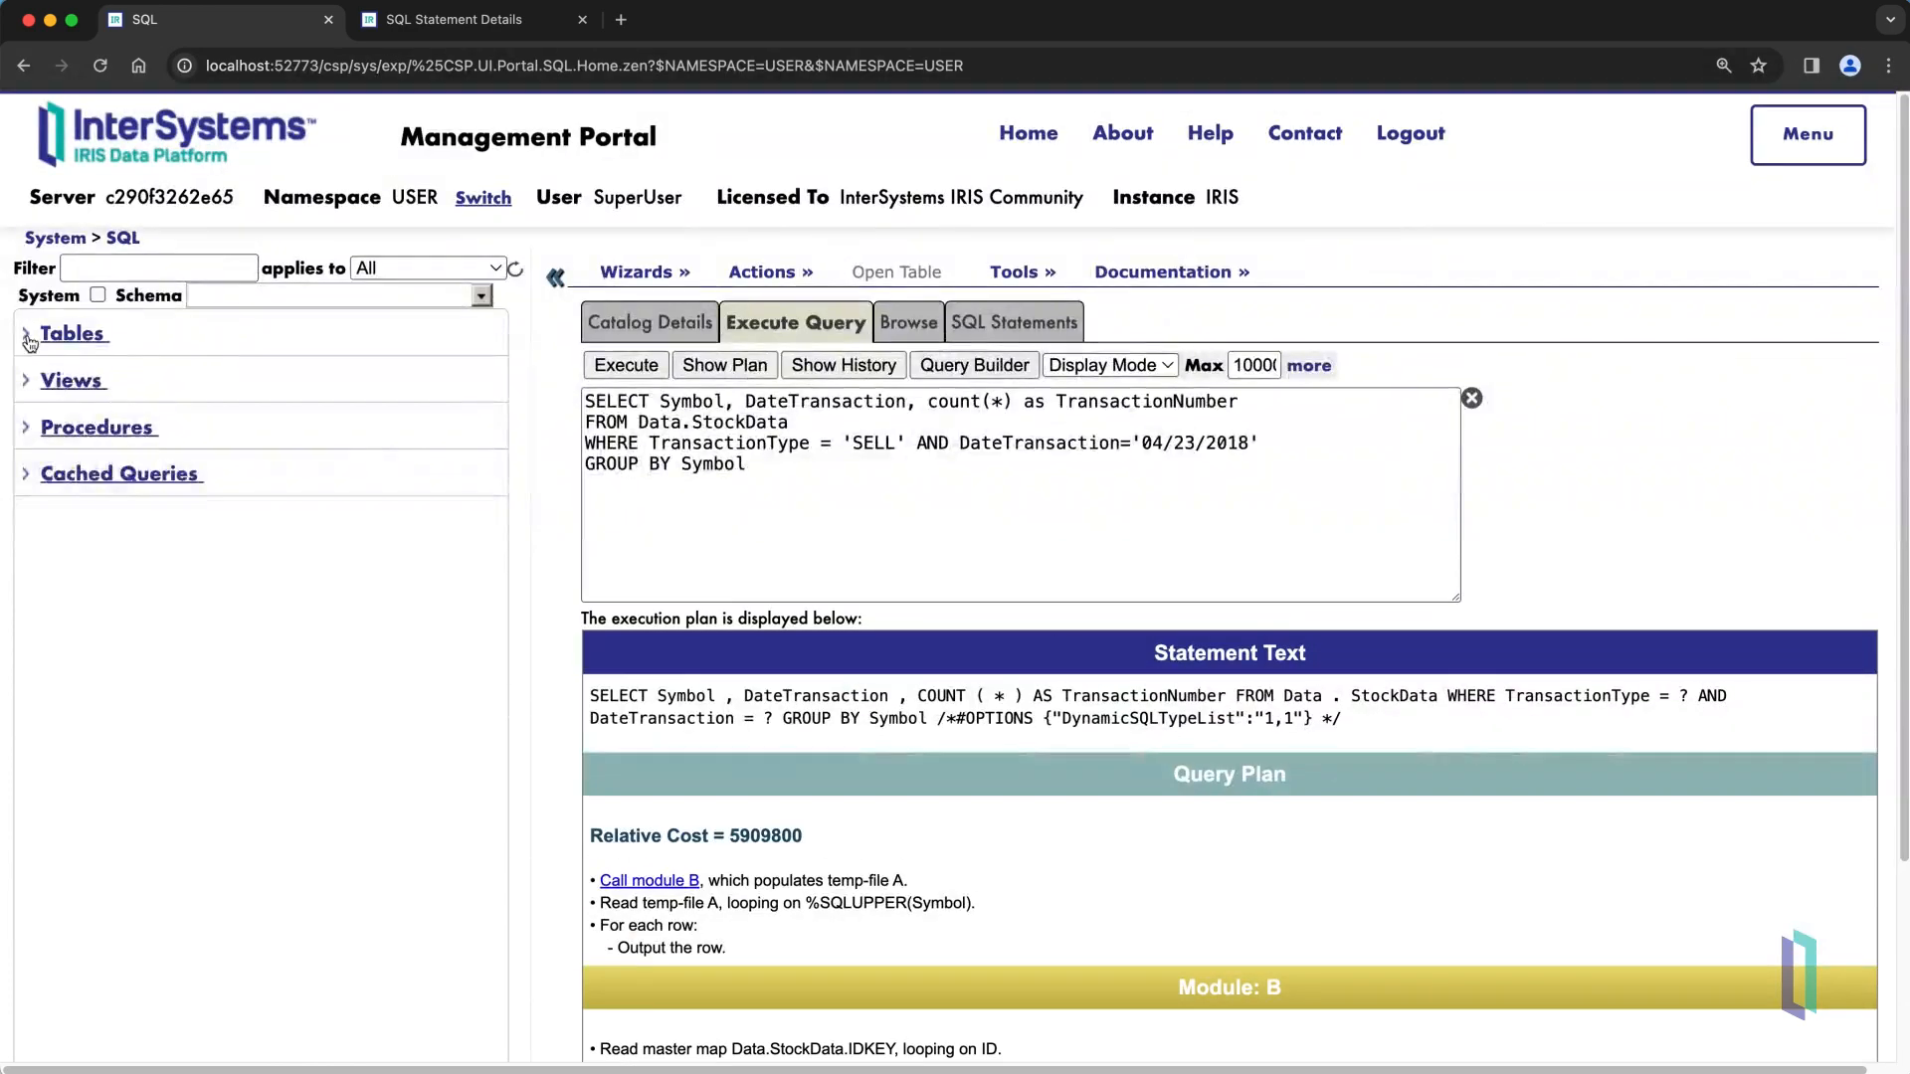
left_click(134, 382)
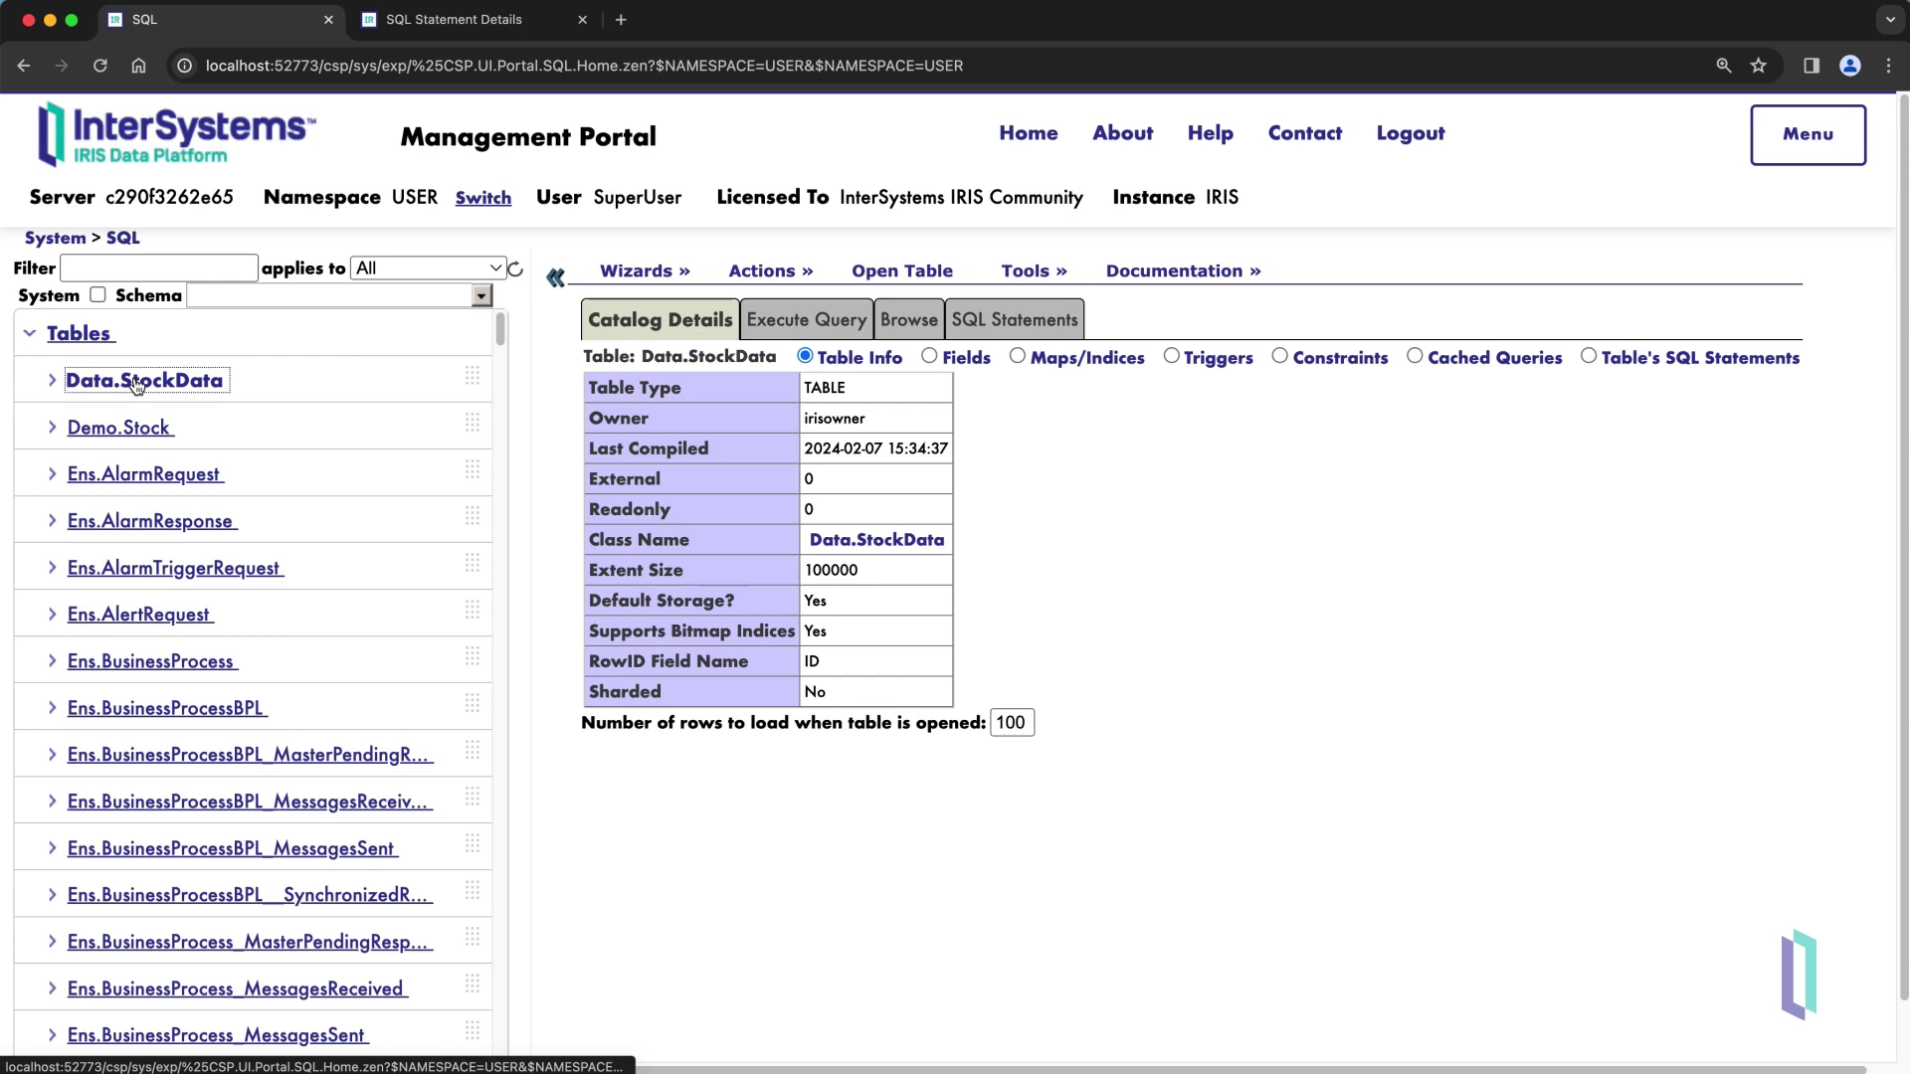
left_click(799, 276)
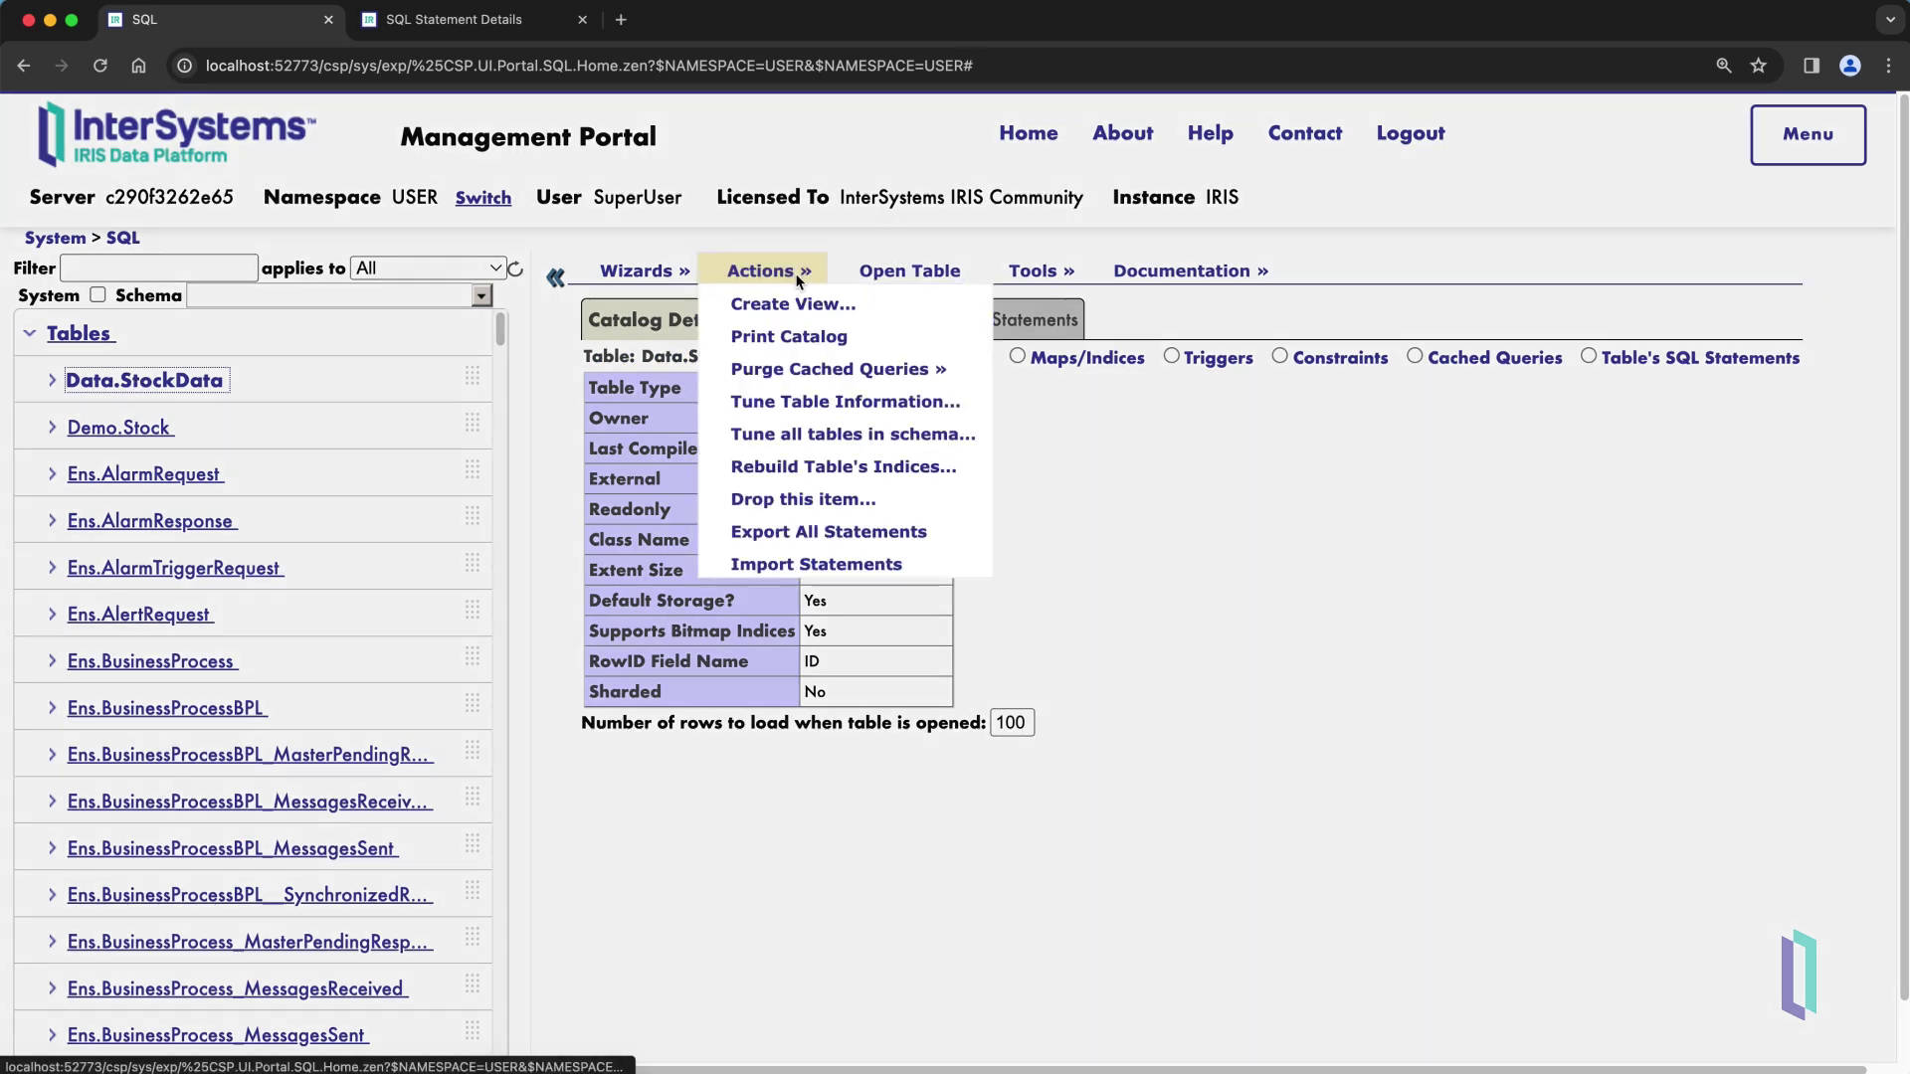
left_click(789, 400)
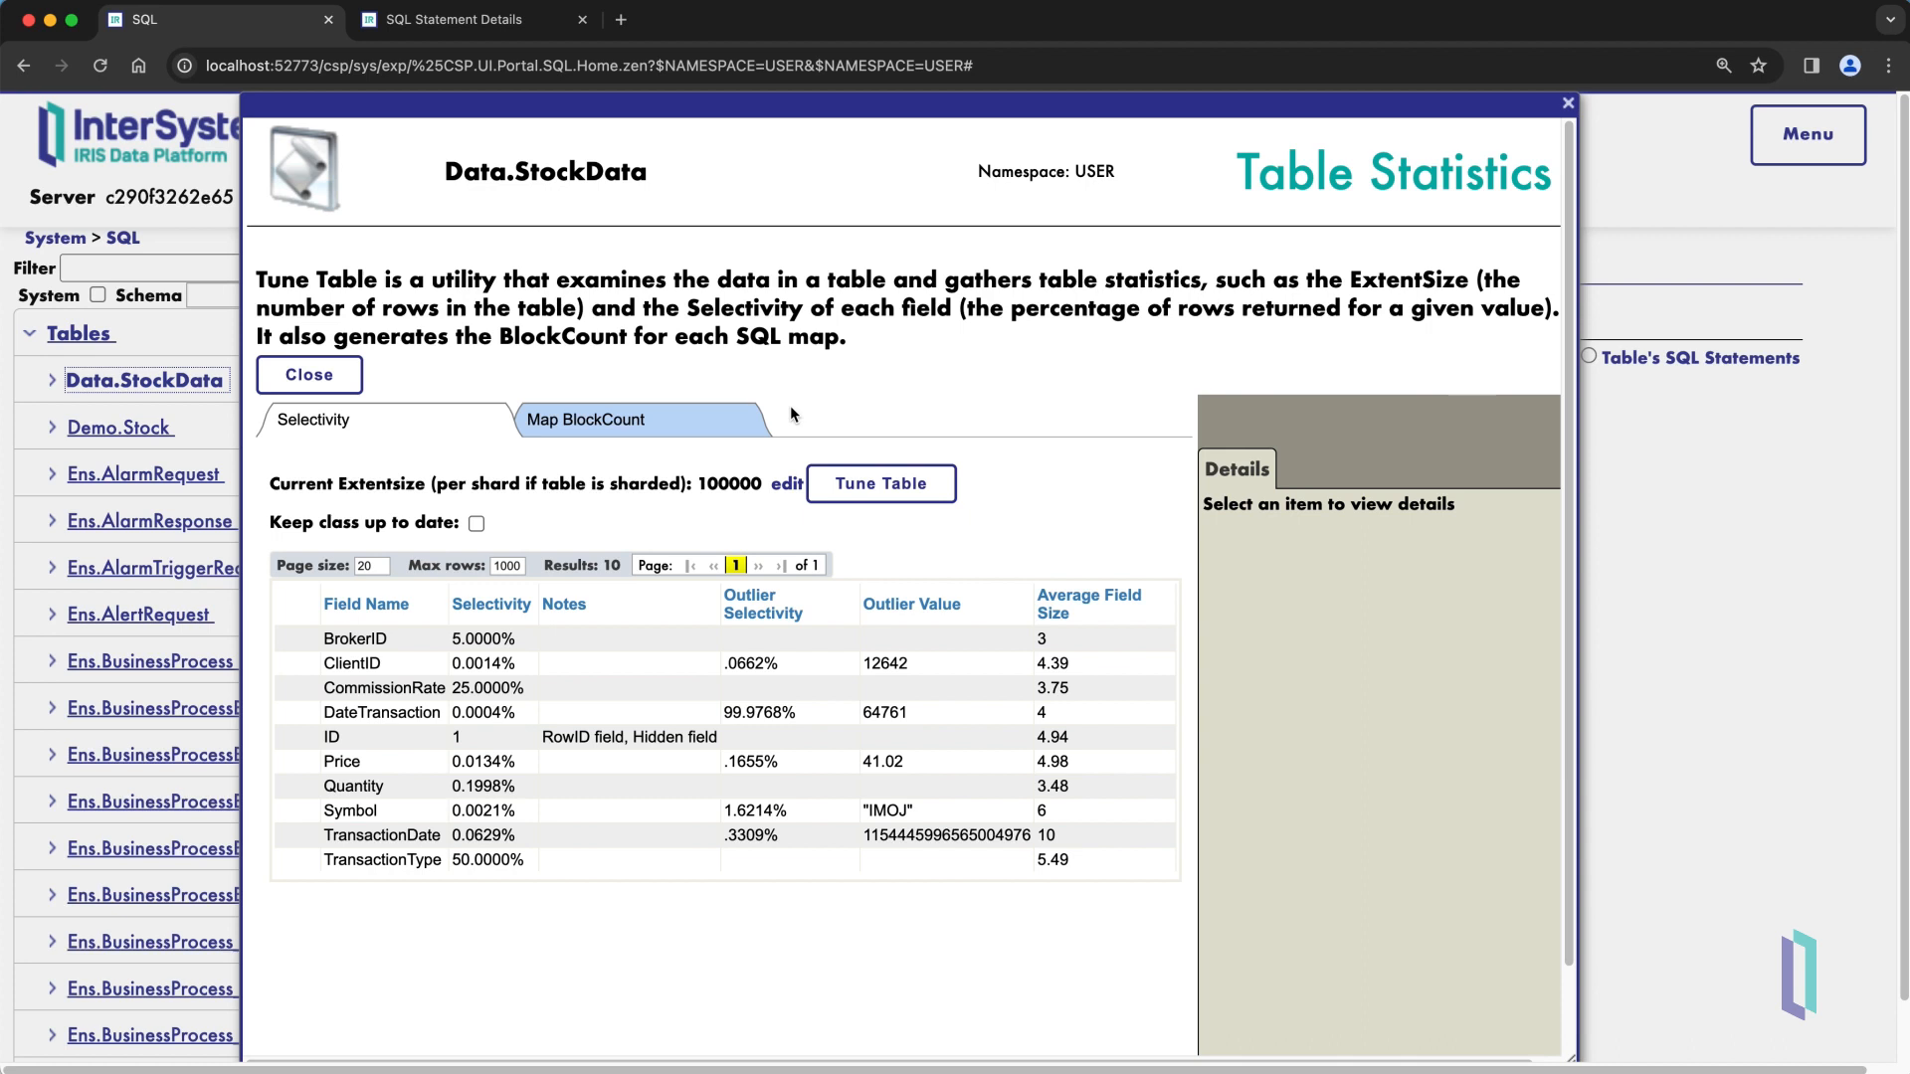
- Tune Data.StockData, refreshing extent size to 1016308 and selectivities, and close the window
left_click(833, 484)
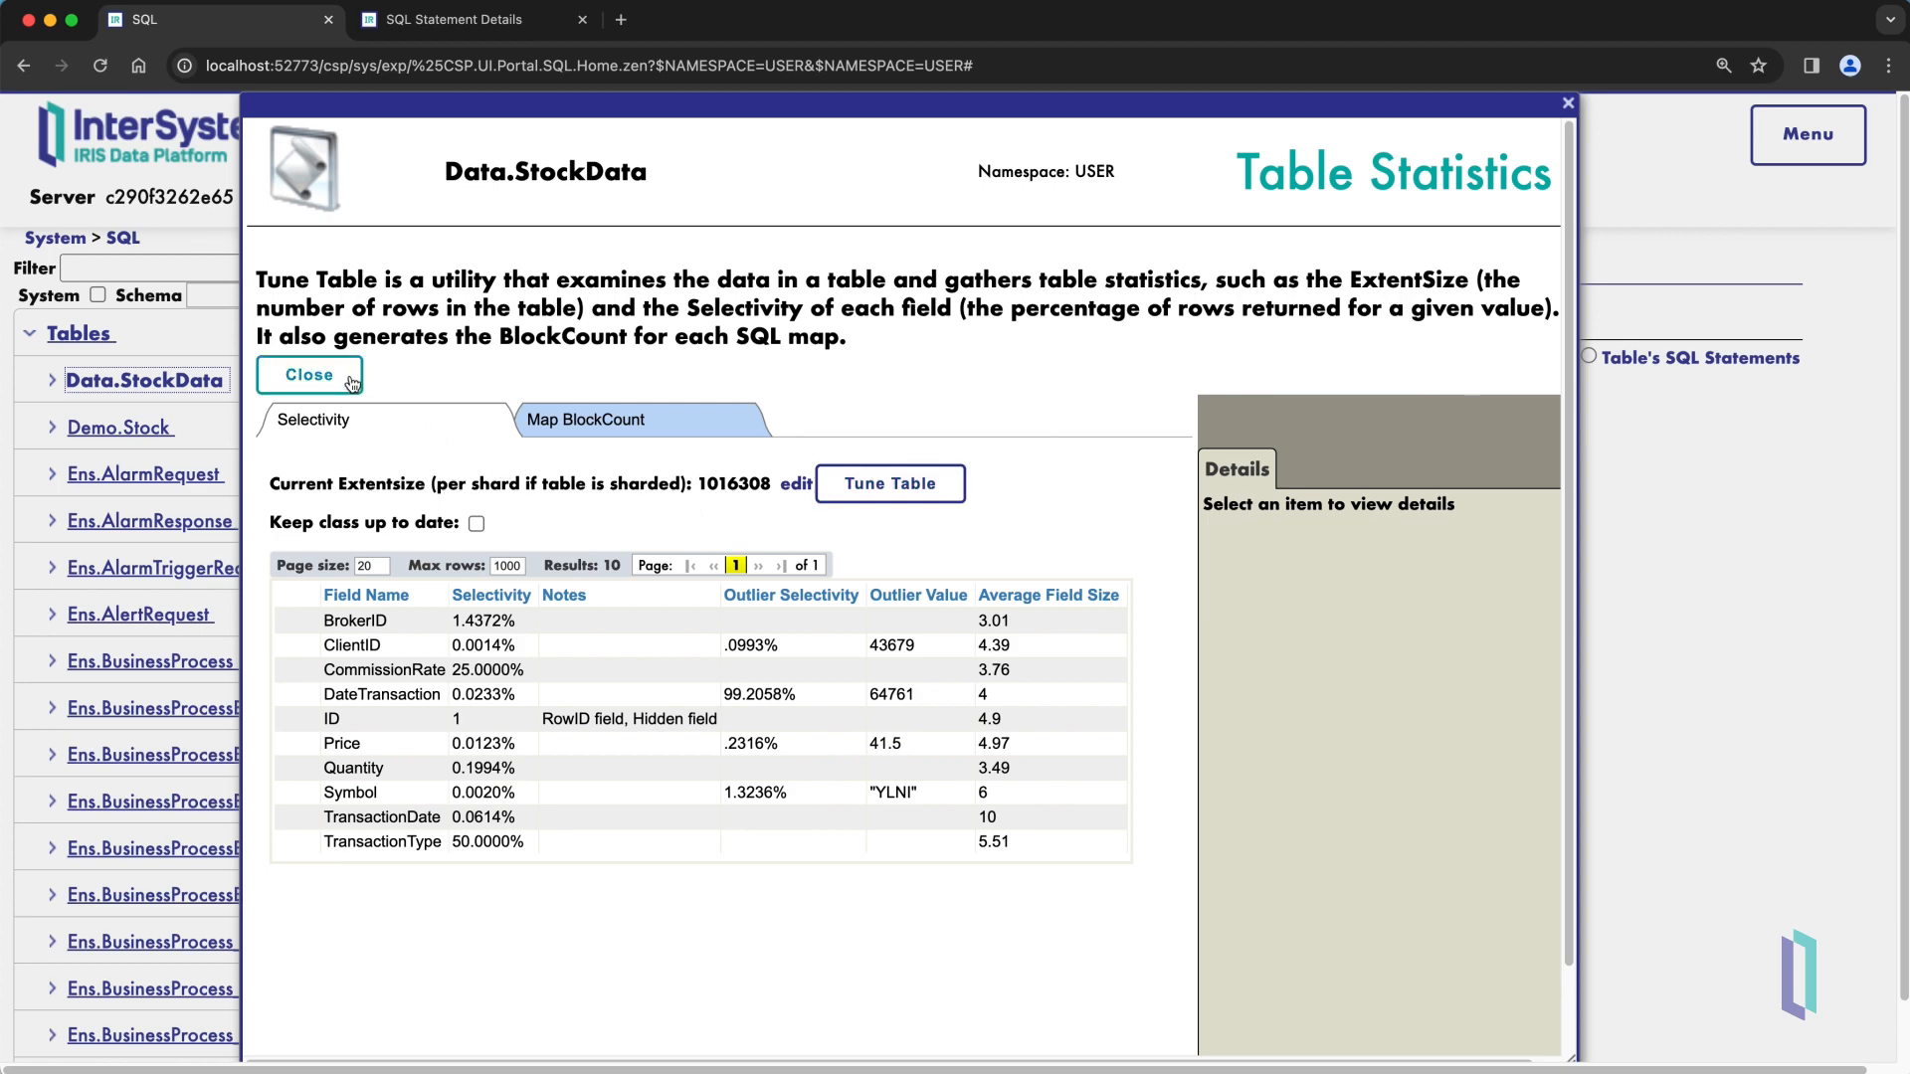
left_click(309, 375)
- Regenerate the query plan after tuning, review its modules, and rerun the query
left_click(27, 334)
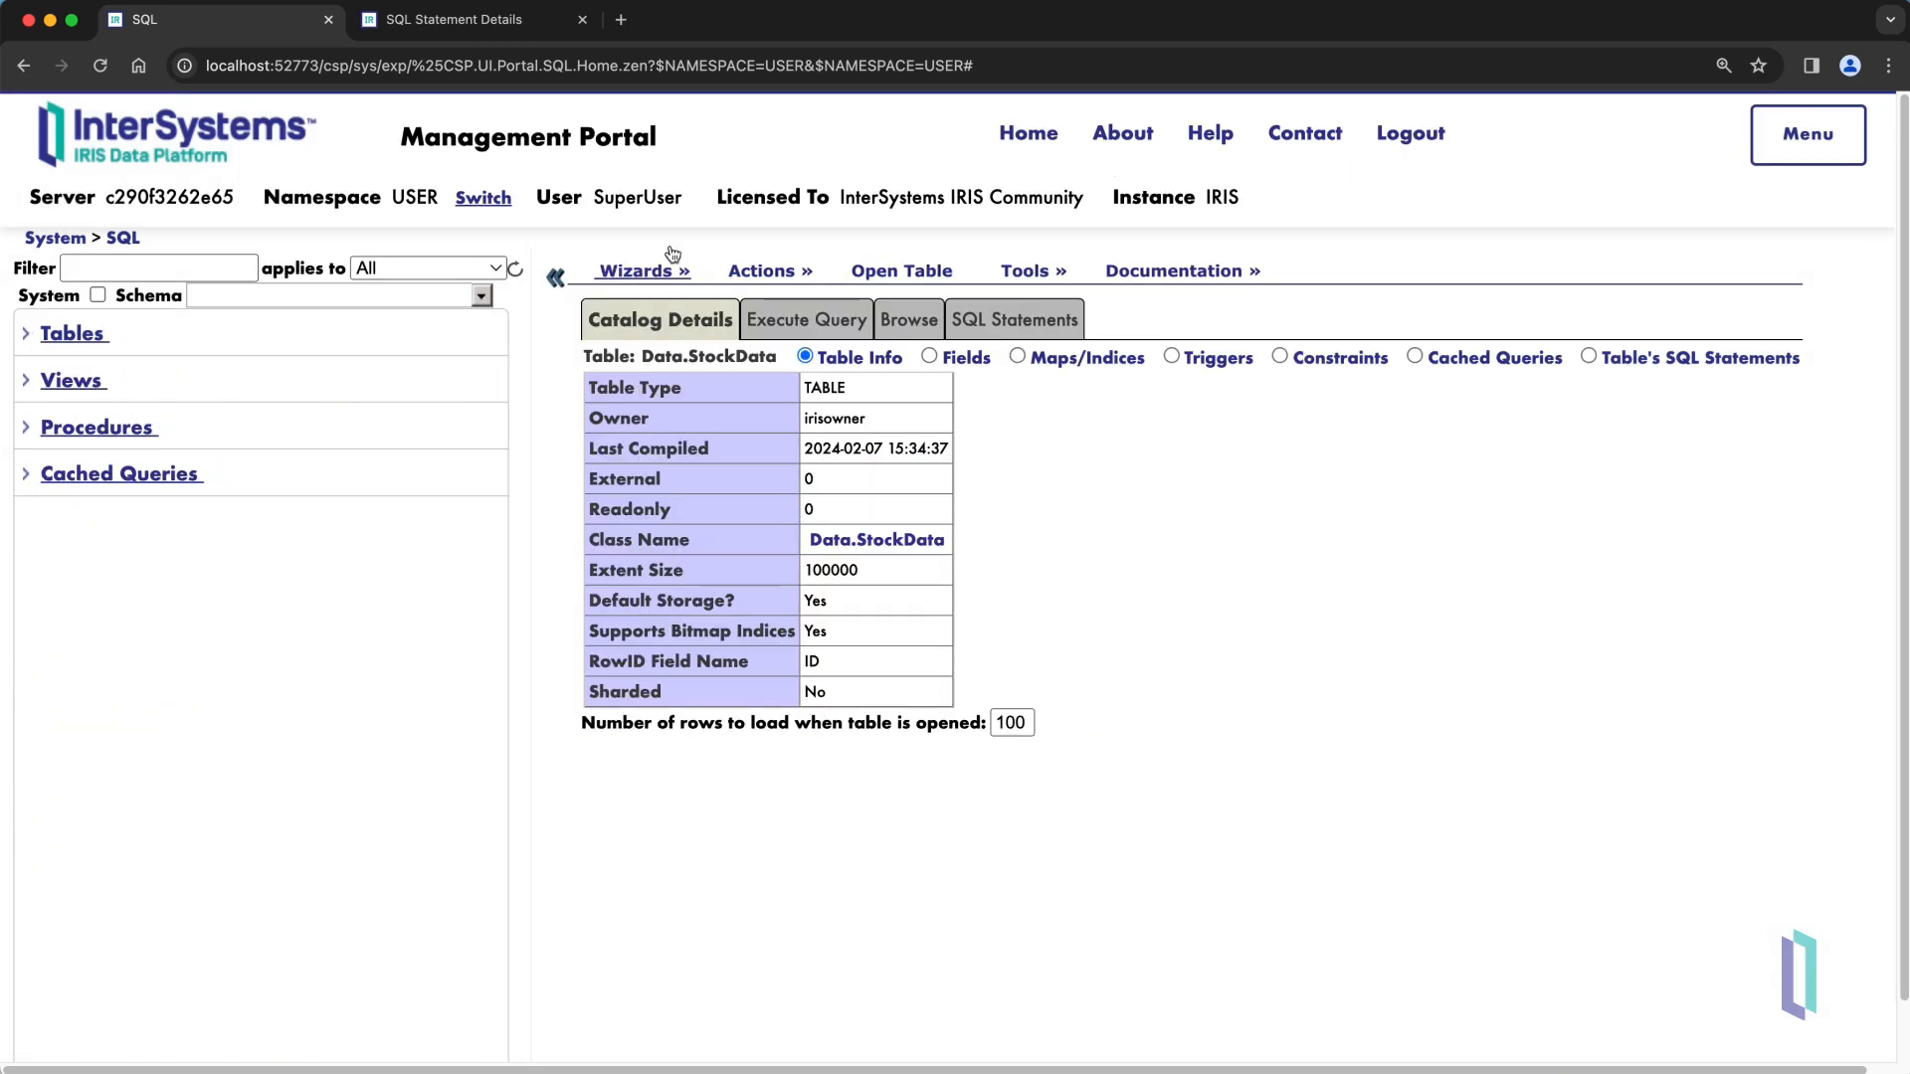
left_click(814, 318)
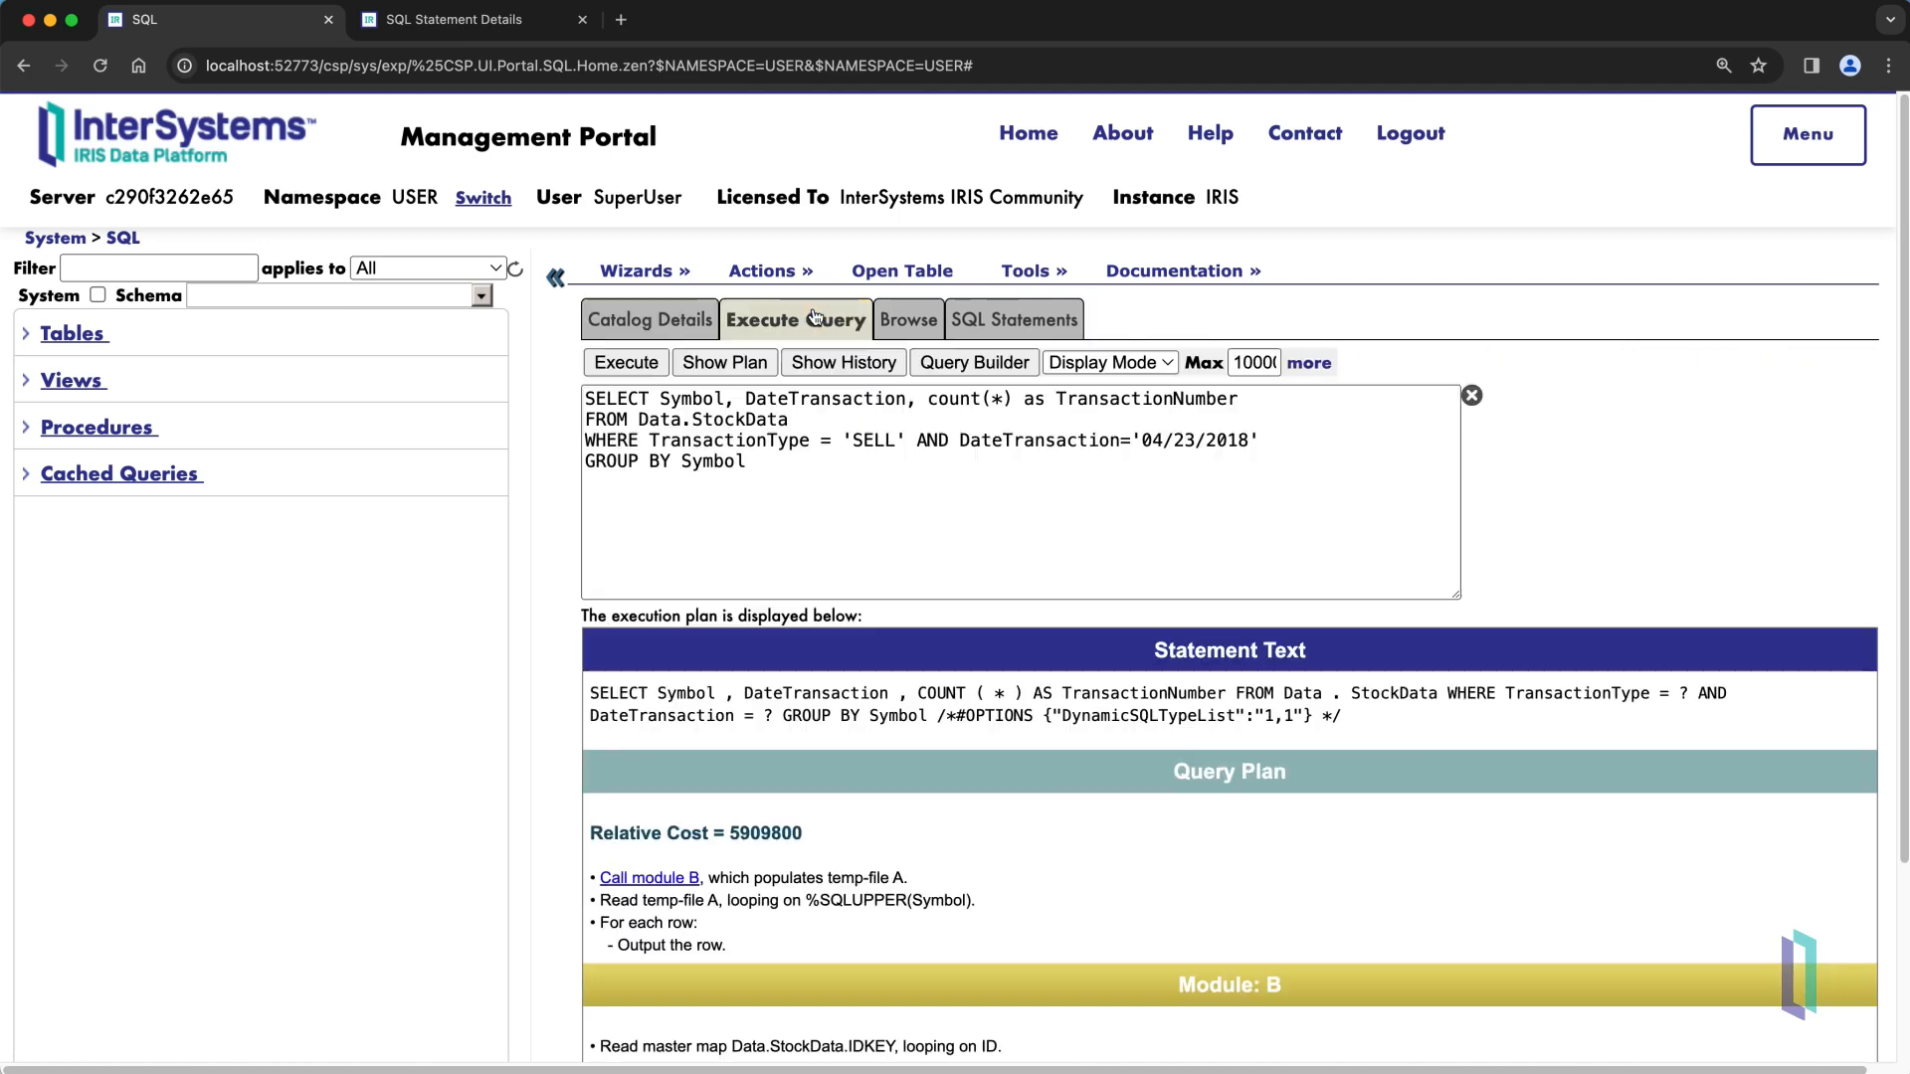
left_click(707, 374)
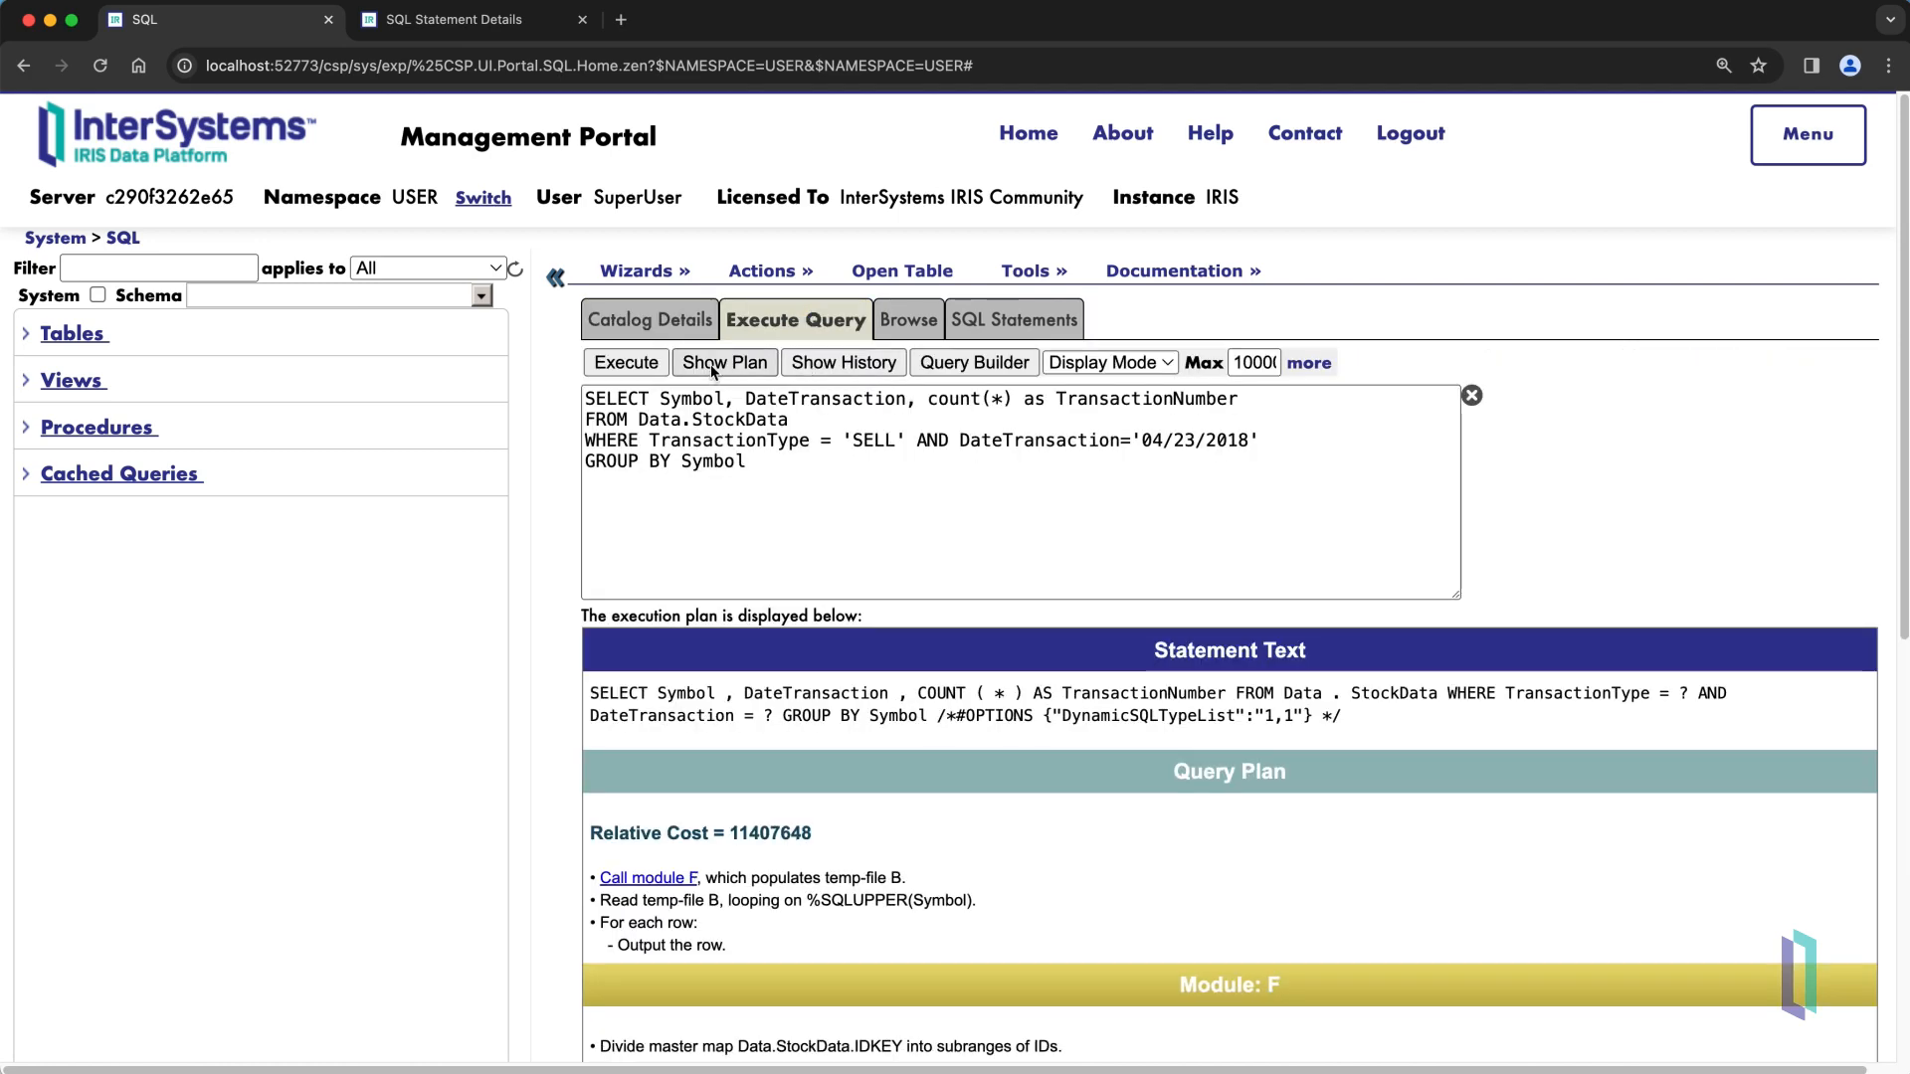
scroll(878, 513, "down", 2)
scroll(877, 513, "down", 2)
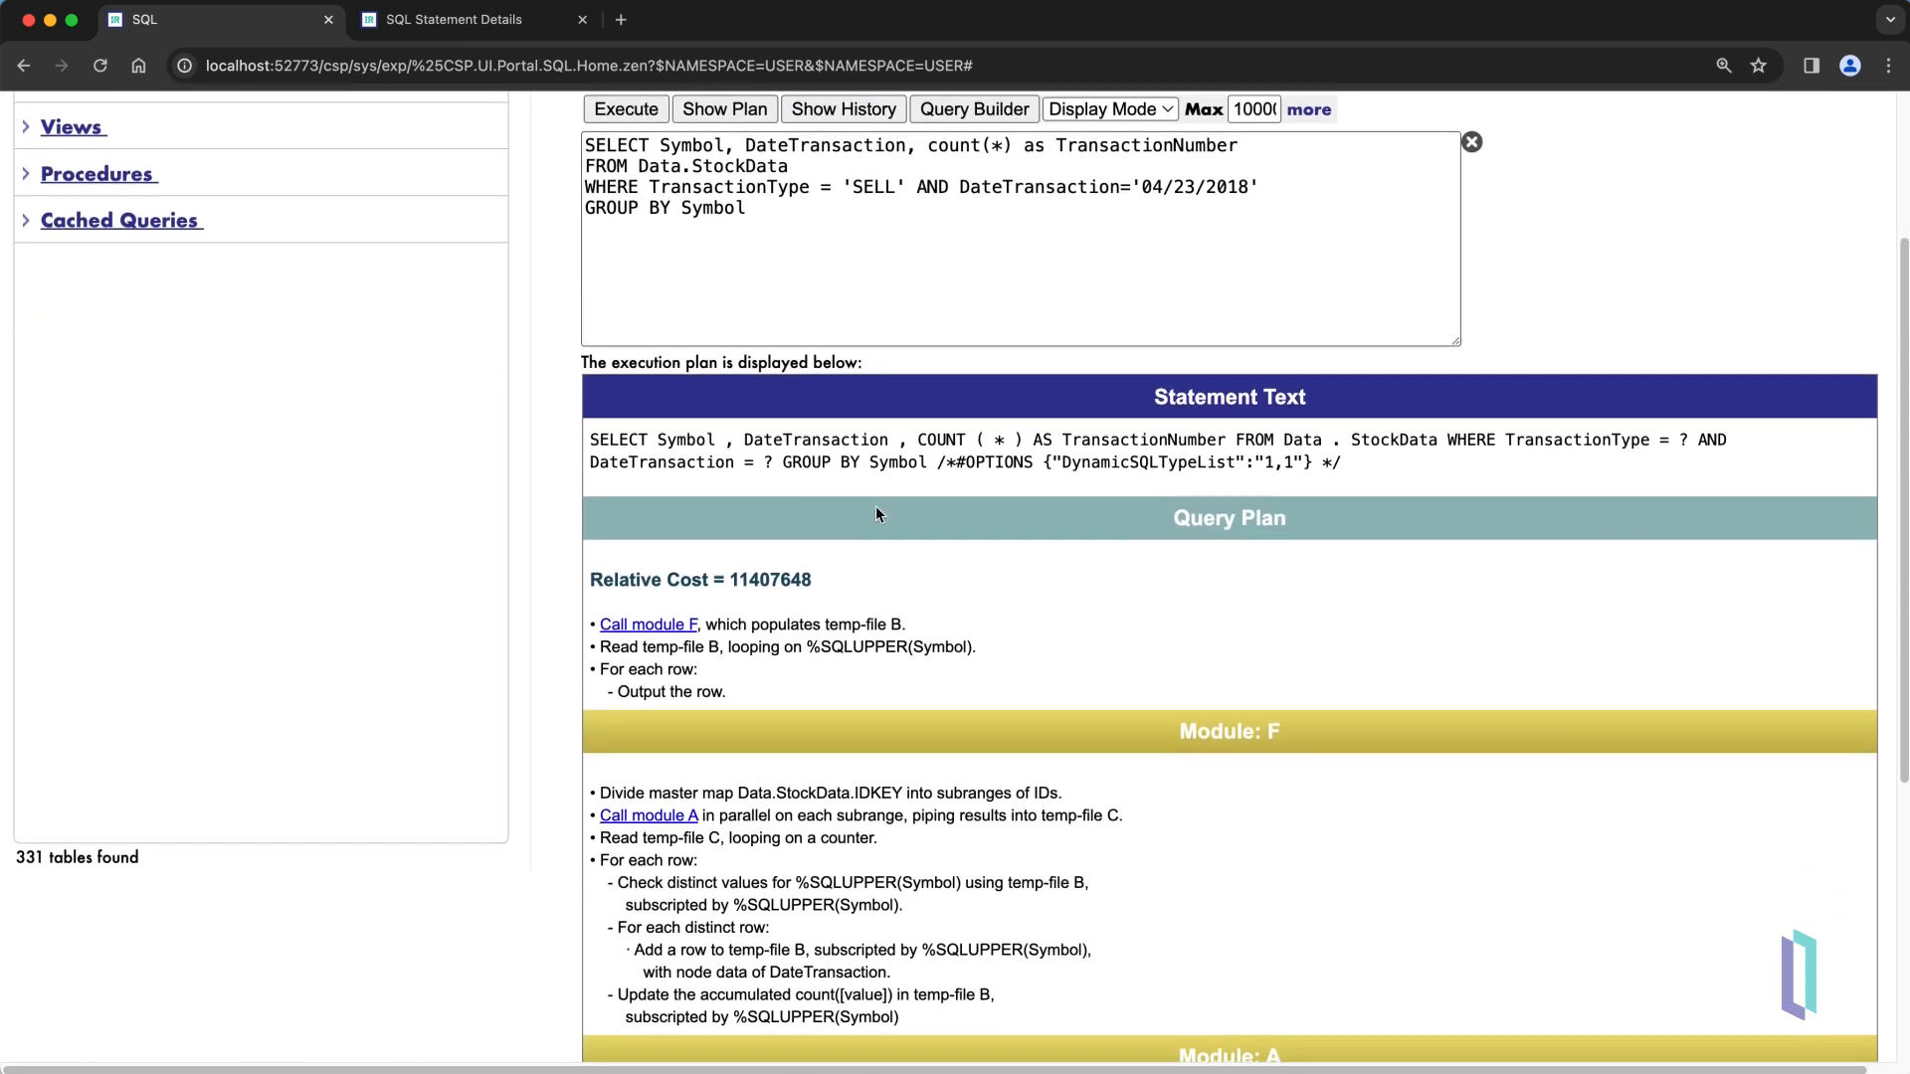
scroll(876, 506, "down", 2)
scroll(1382, 699, "down", 2)
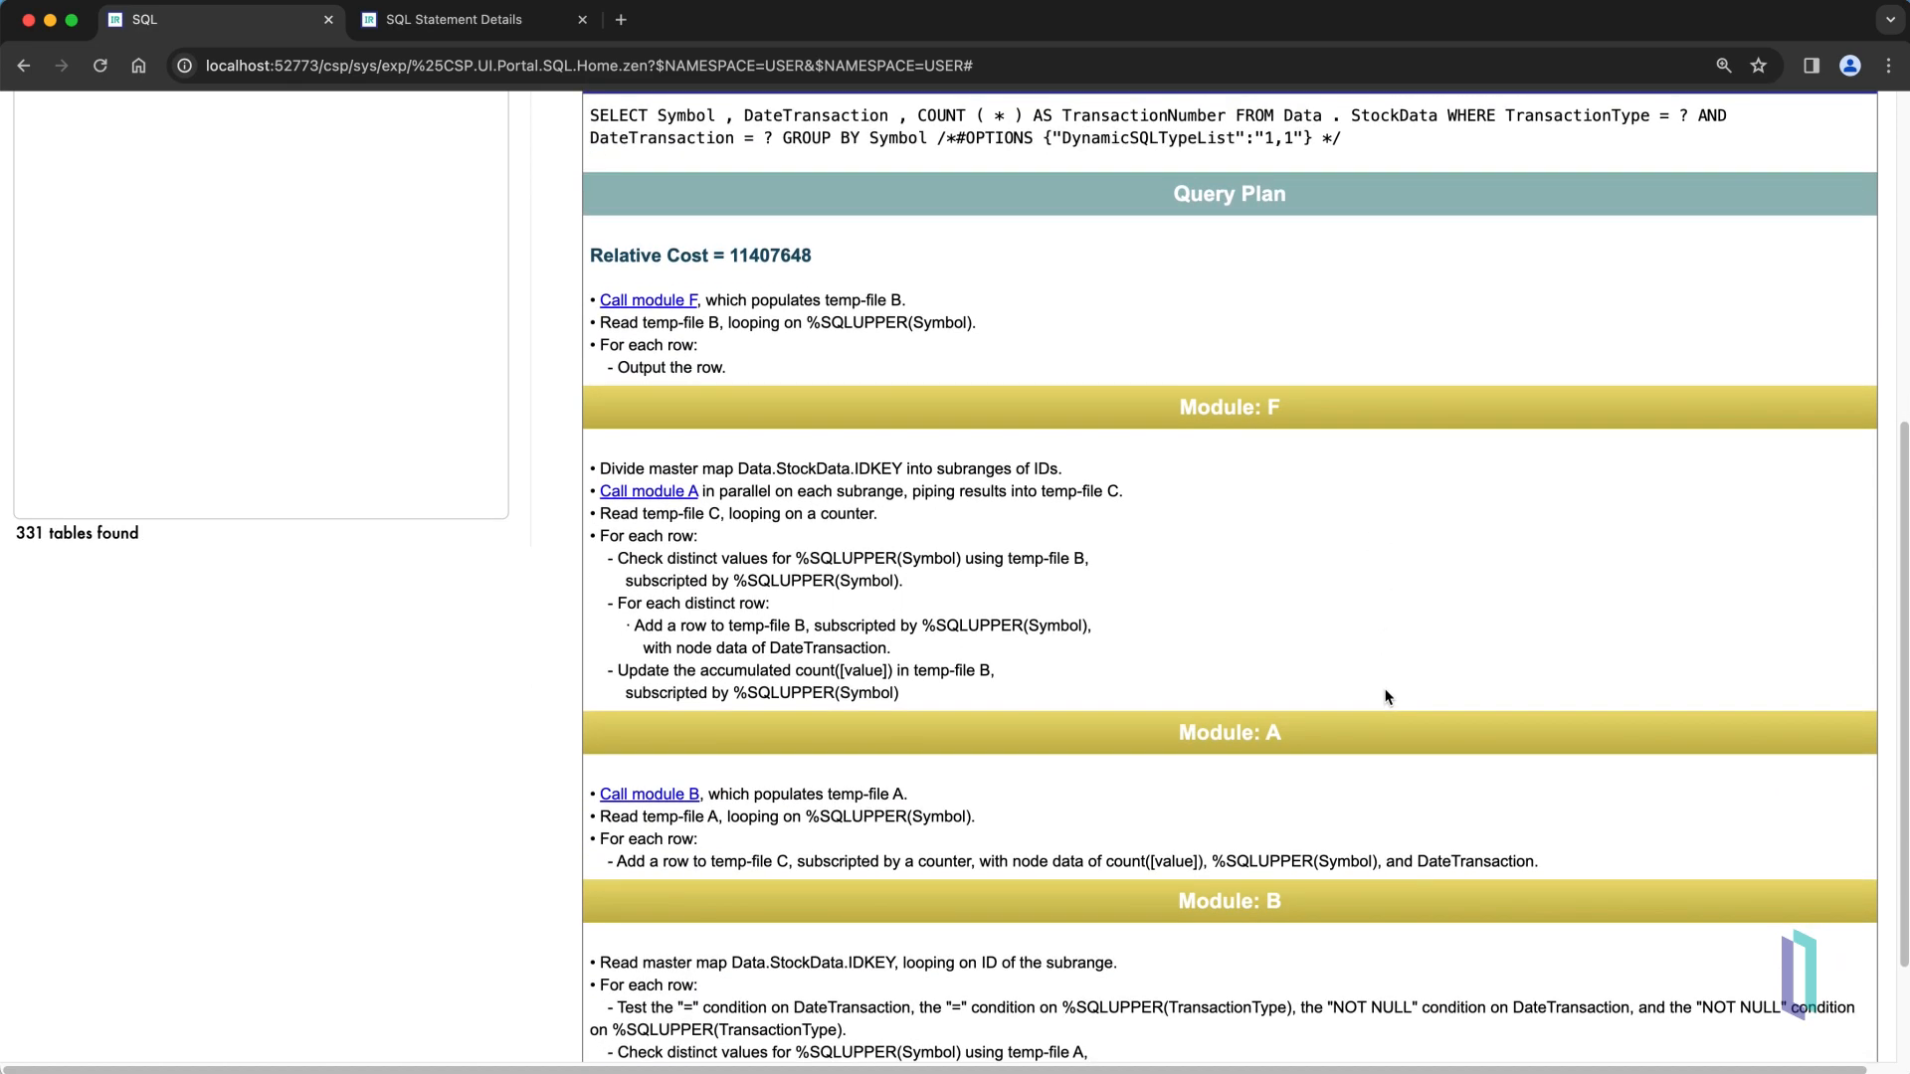
scroll(1363, 597, "down", 2)
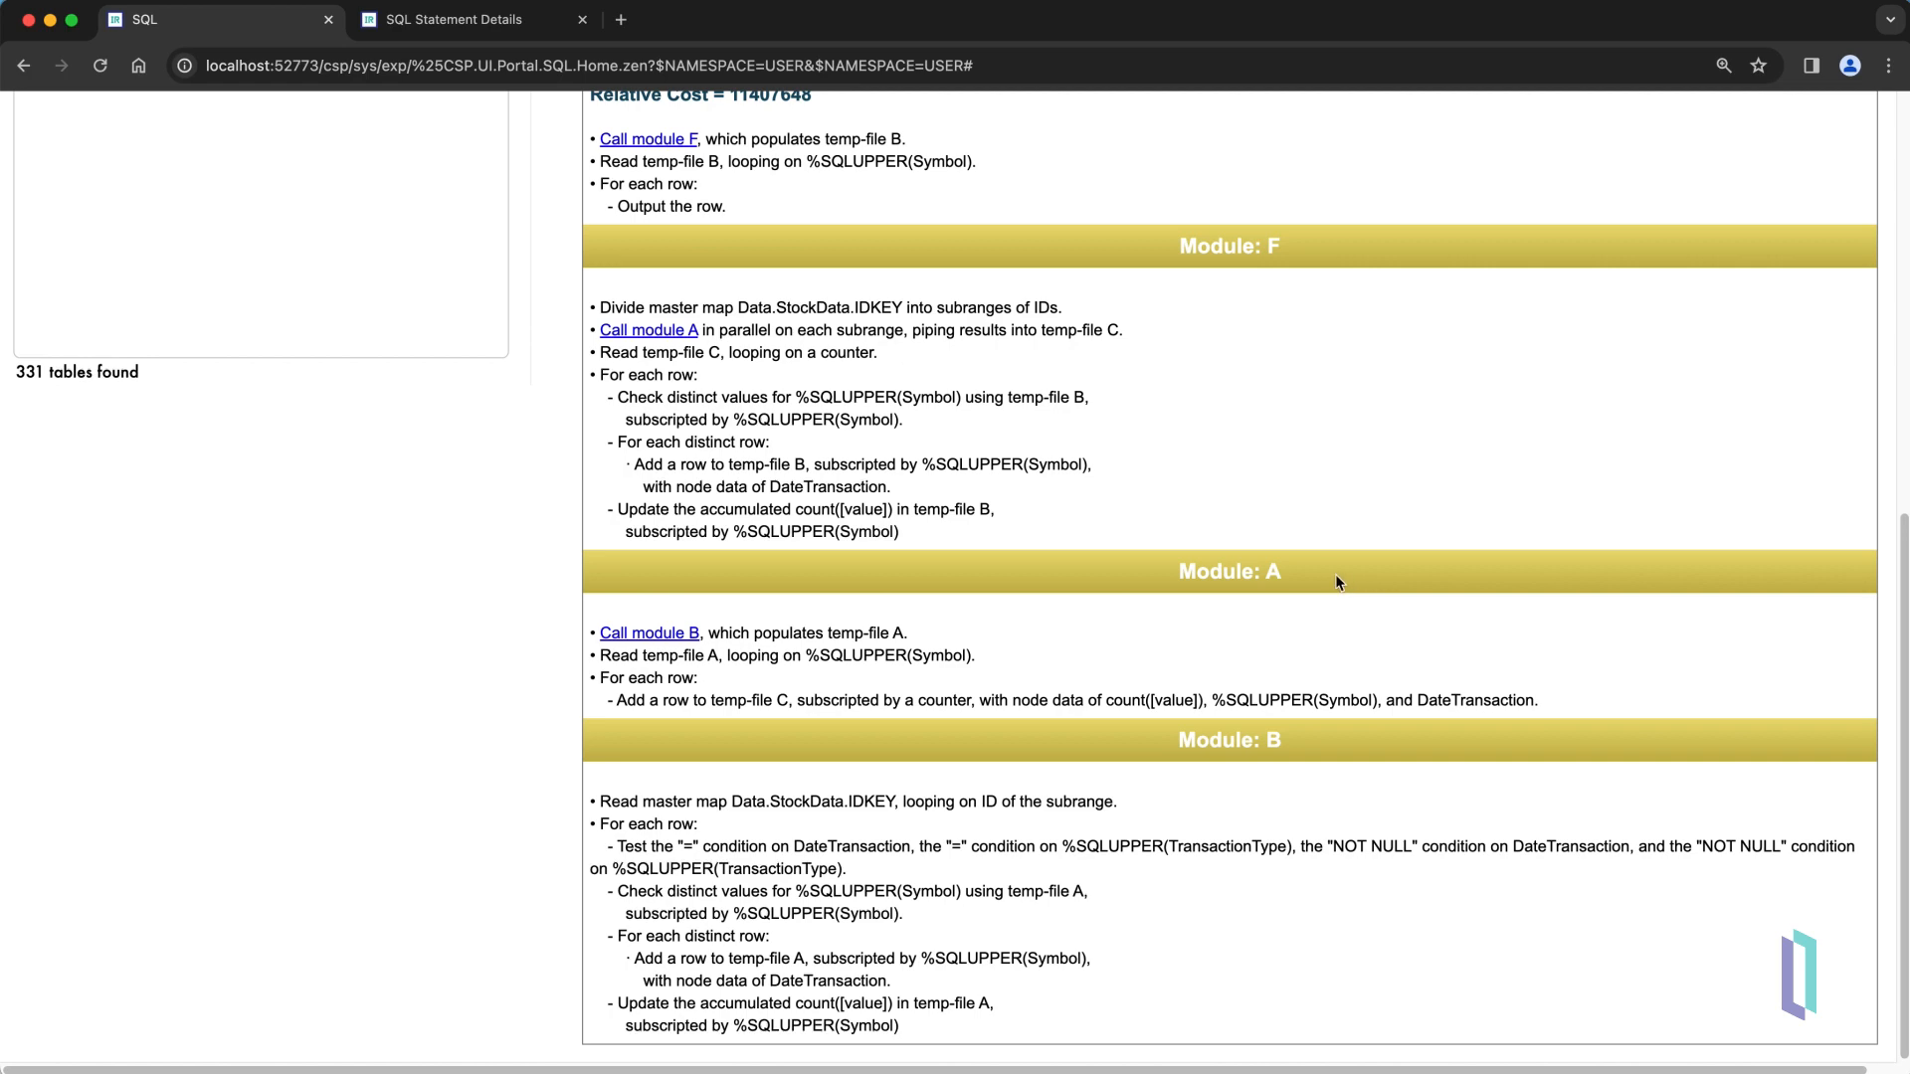
scroll(1292, 521, "up", 1)
scroll(1292, 519, "up", 5)
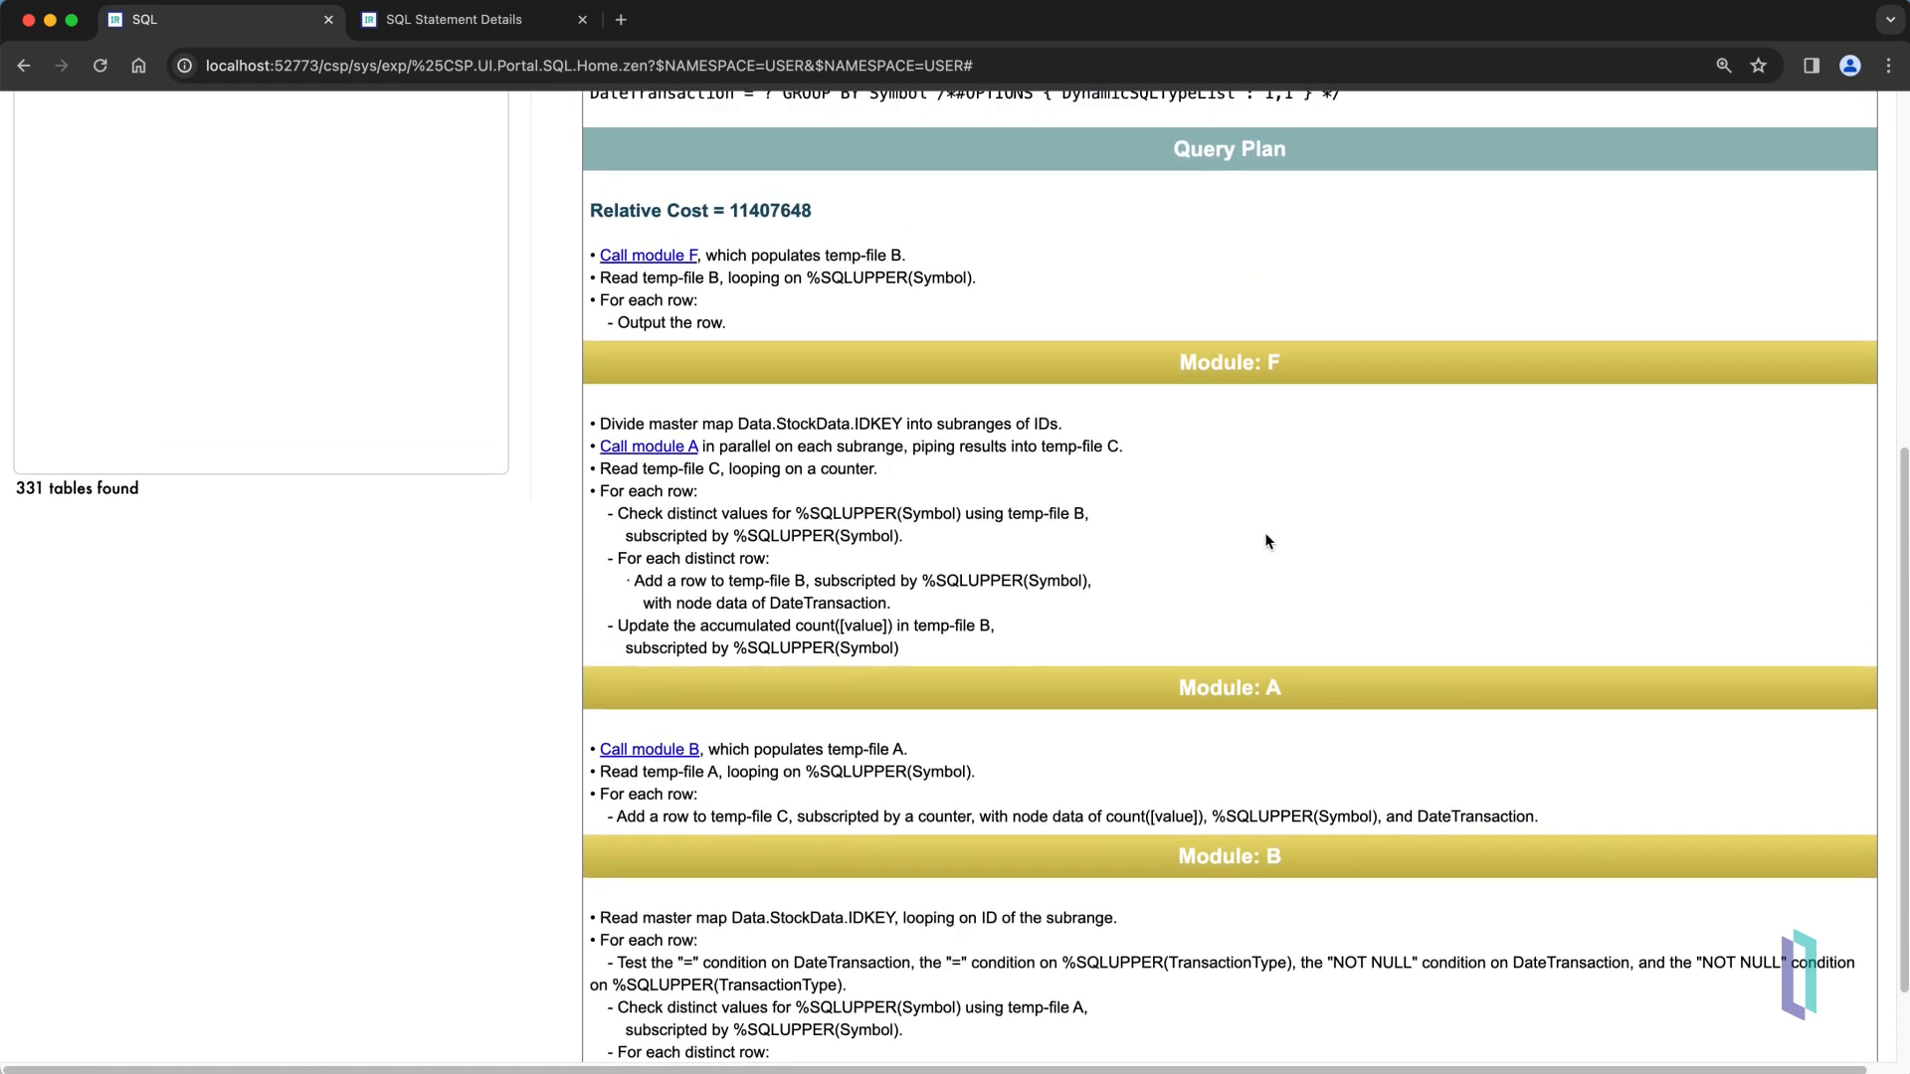
scroll(1267, 541, "up", 5)
left_click(627, 356)
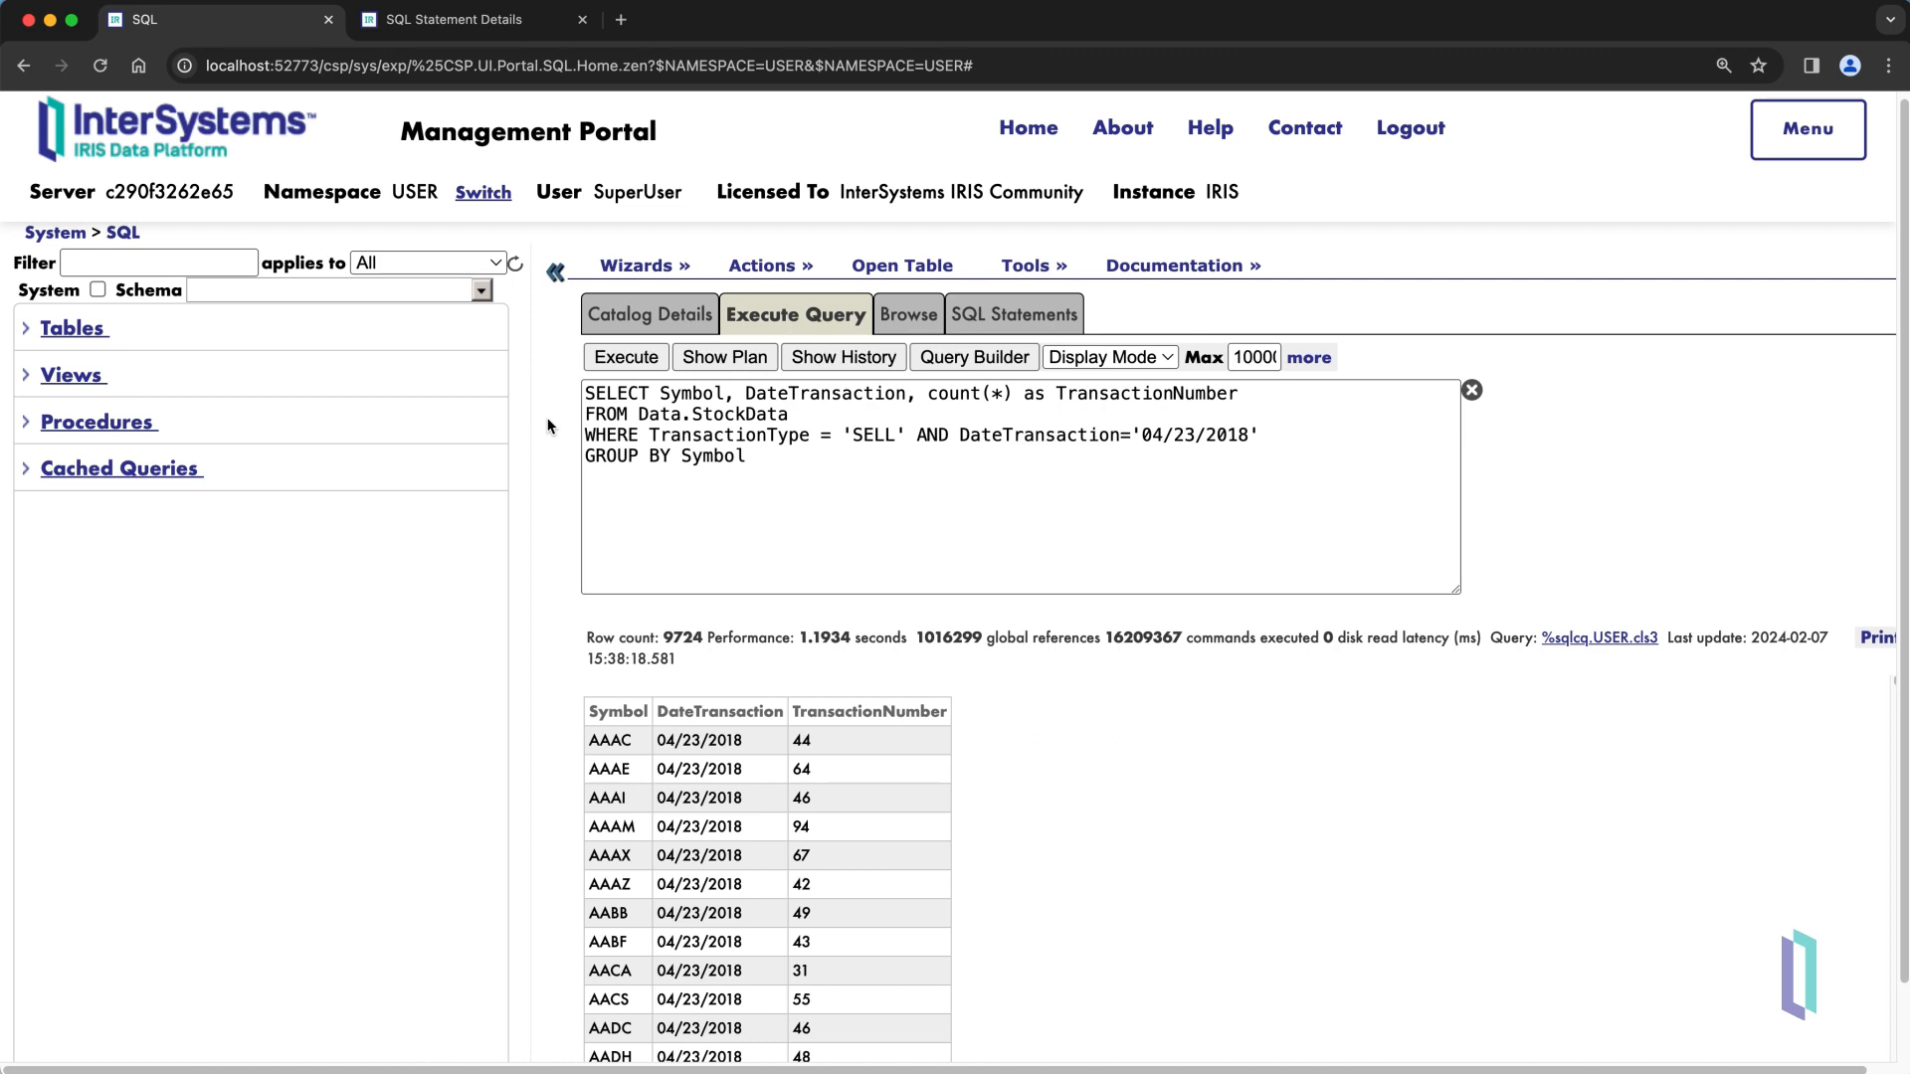
- Show the catalog details of Data.StockData again once the rerun finishes
left_click(675, 328)
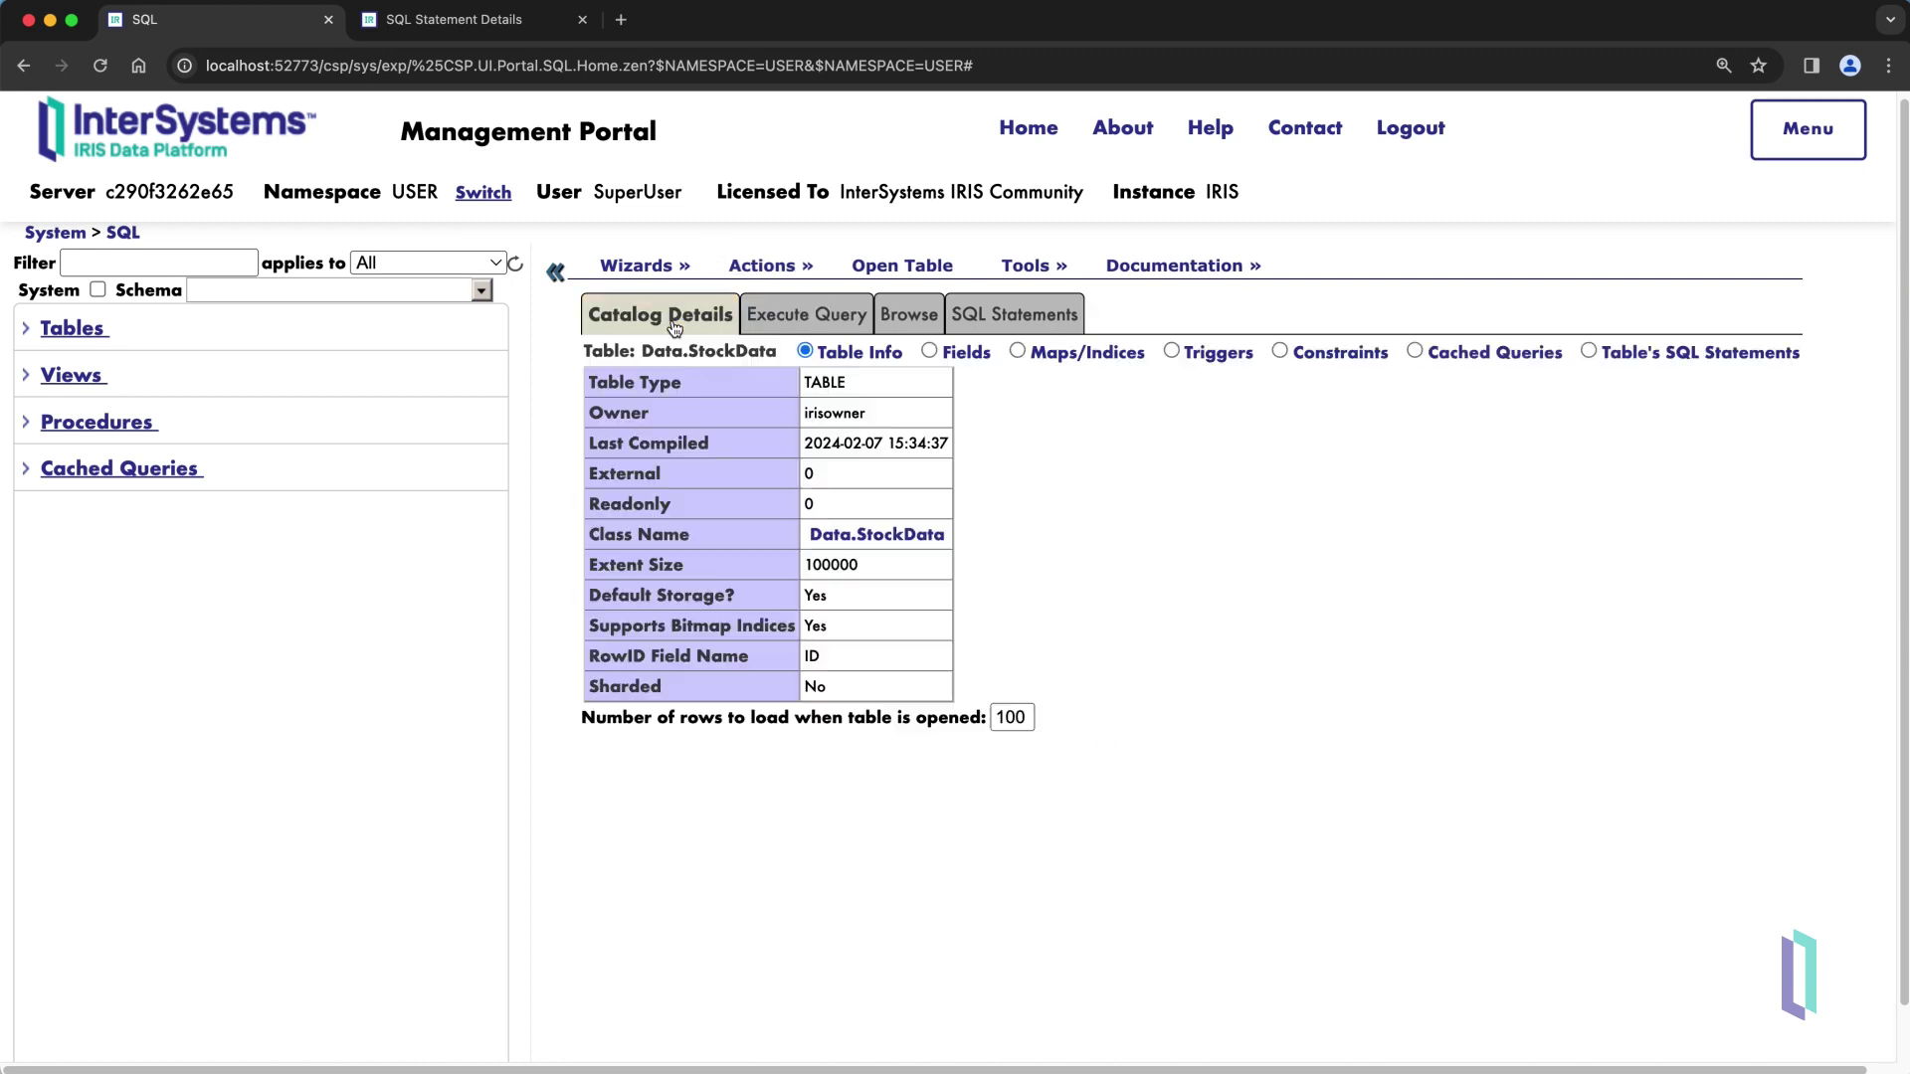
- Check Data.StockData's indices and create the DateIdx index on DateTransaction
left_click(1124, 362)
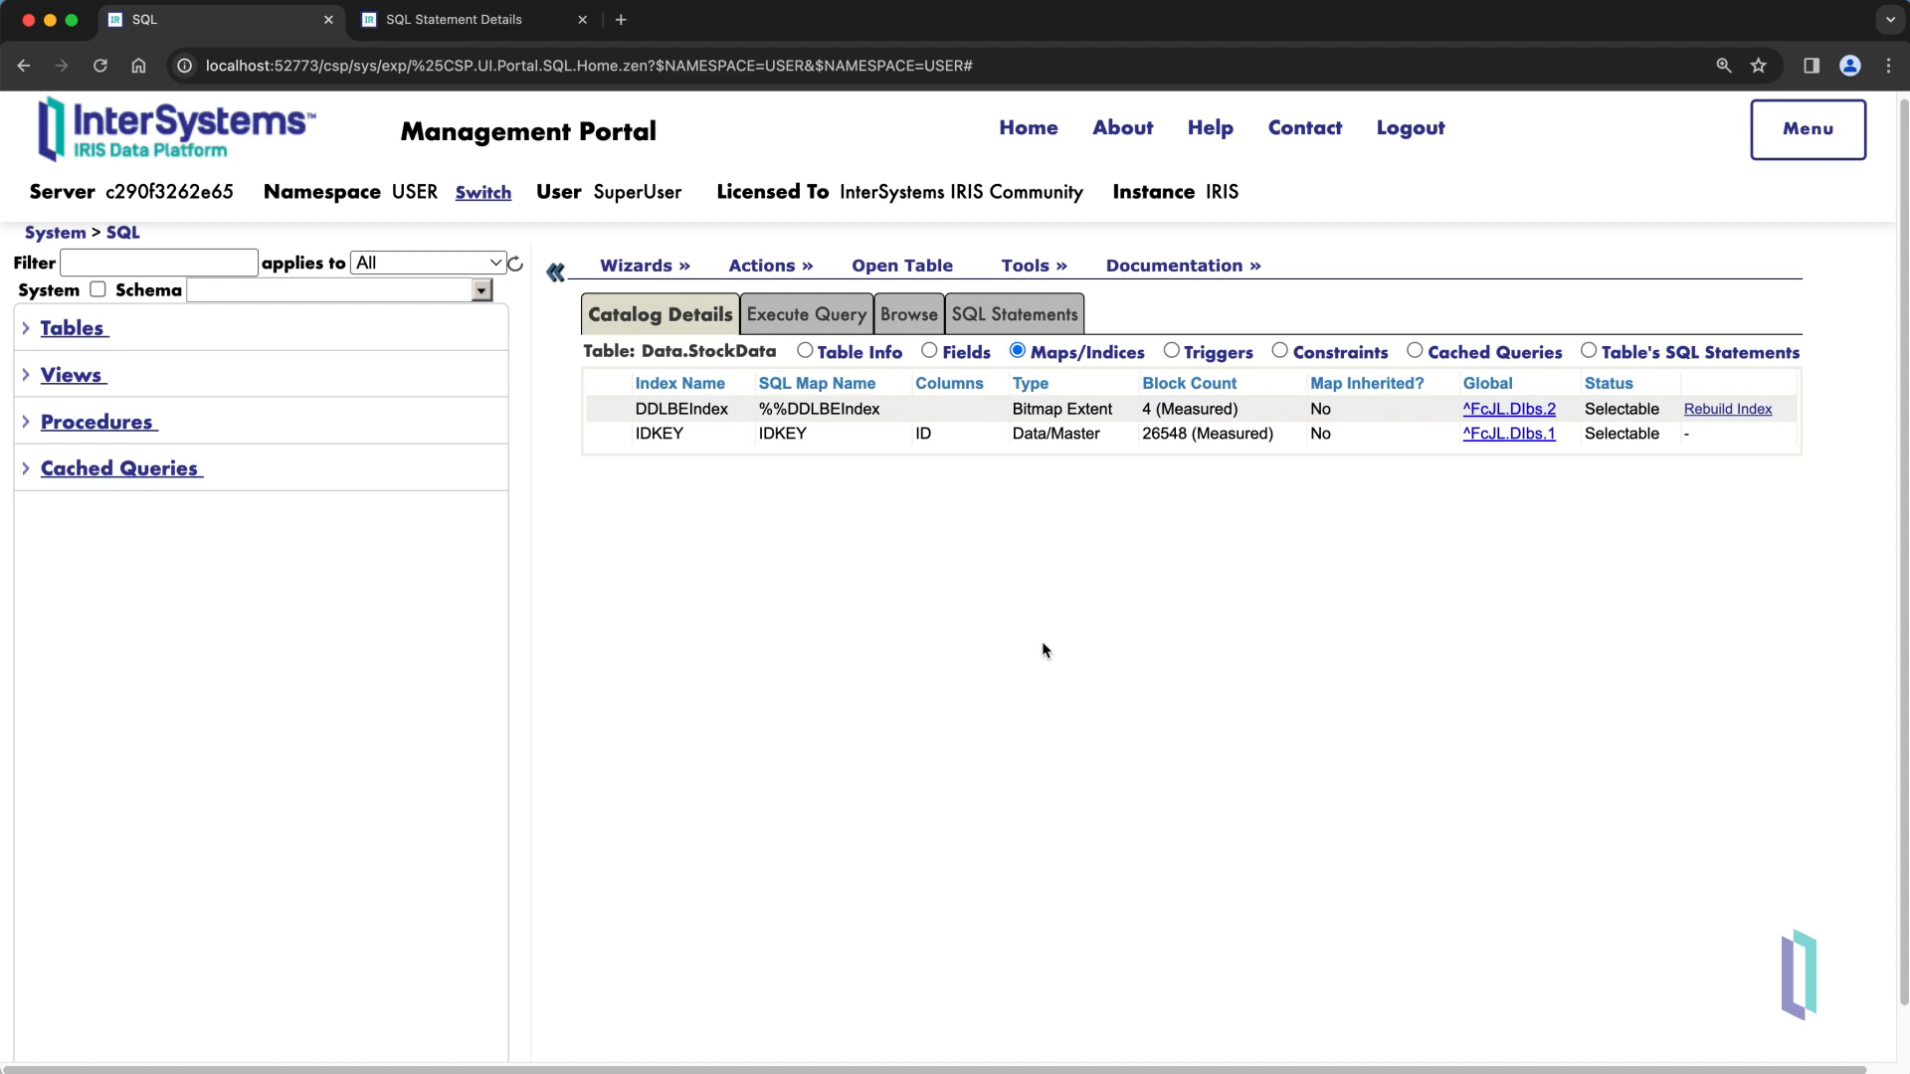
left_click(831, 324)
type("CREATE INDEX DateIdx ")
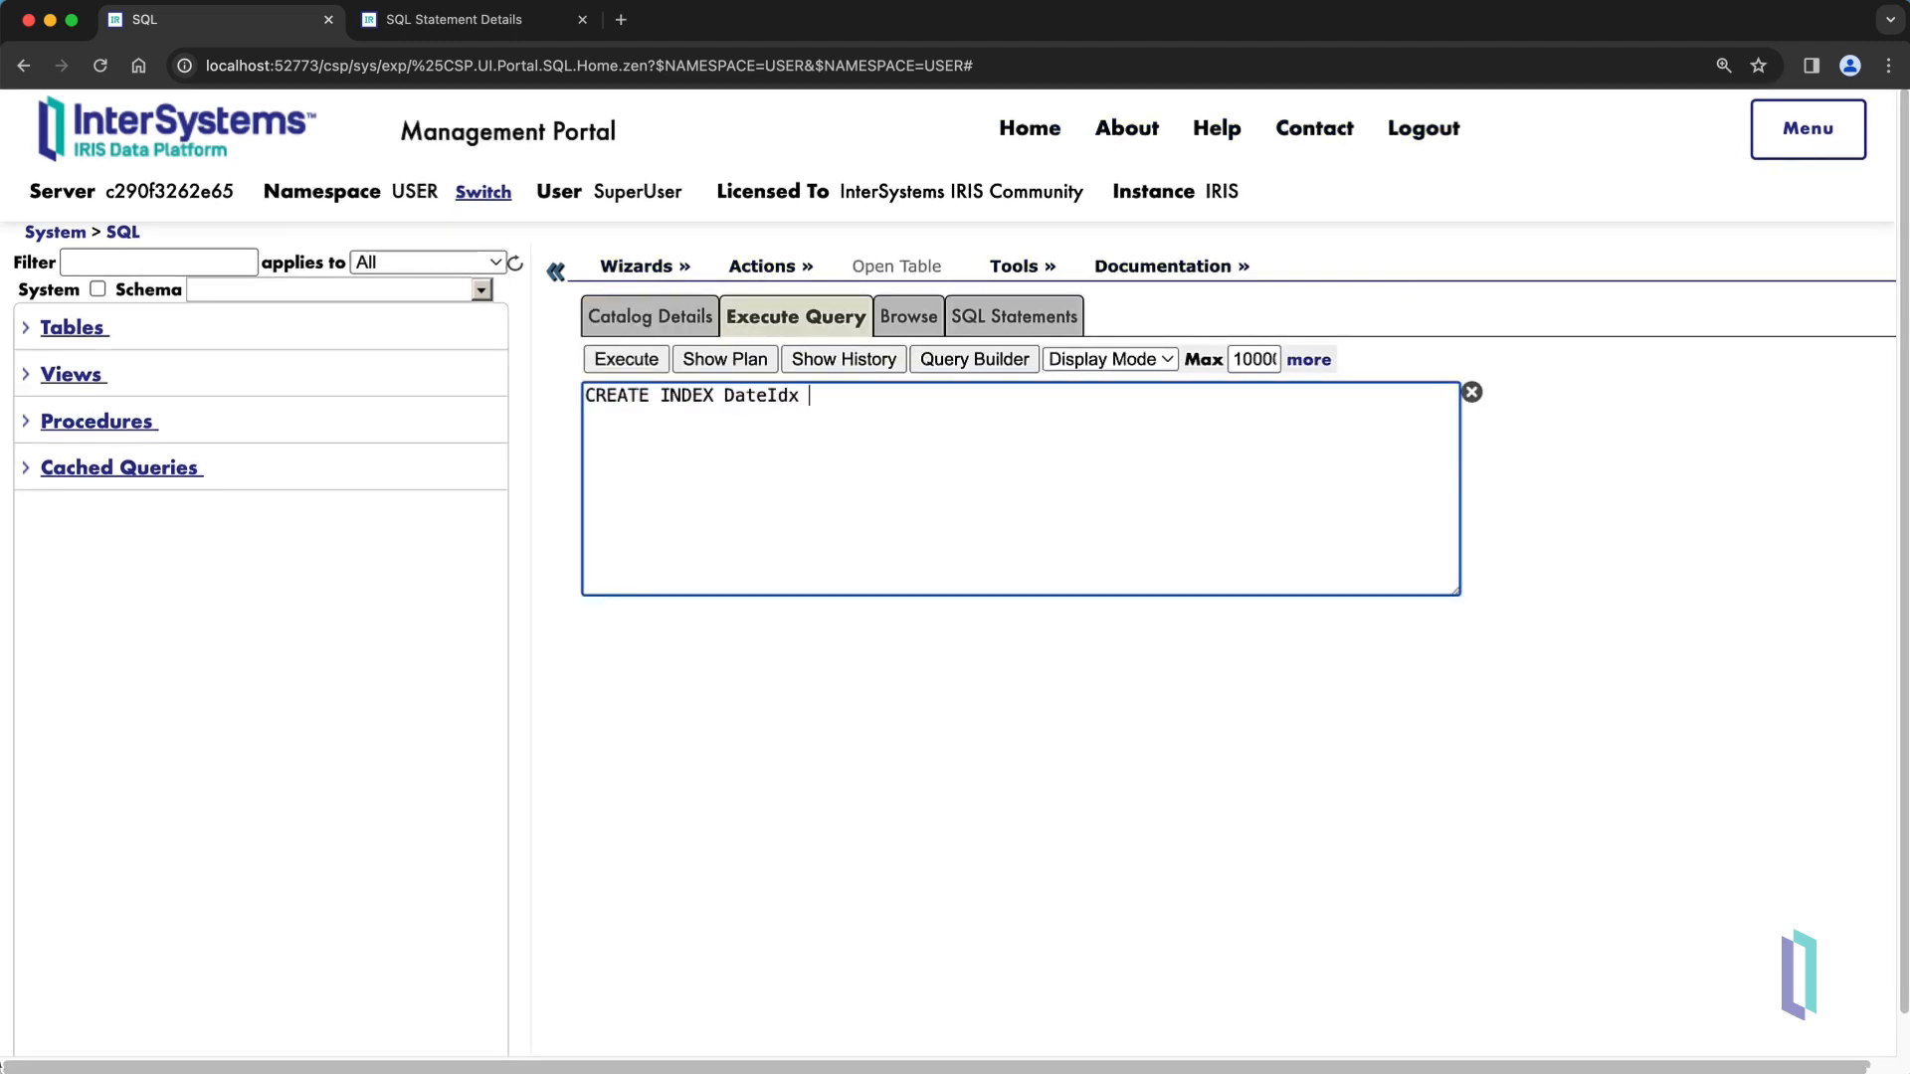
type("ON TABLE Data.StockData(DateTransacti")
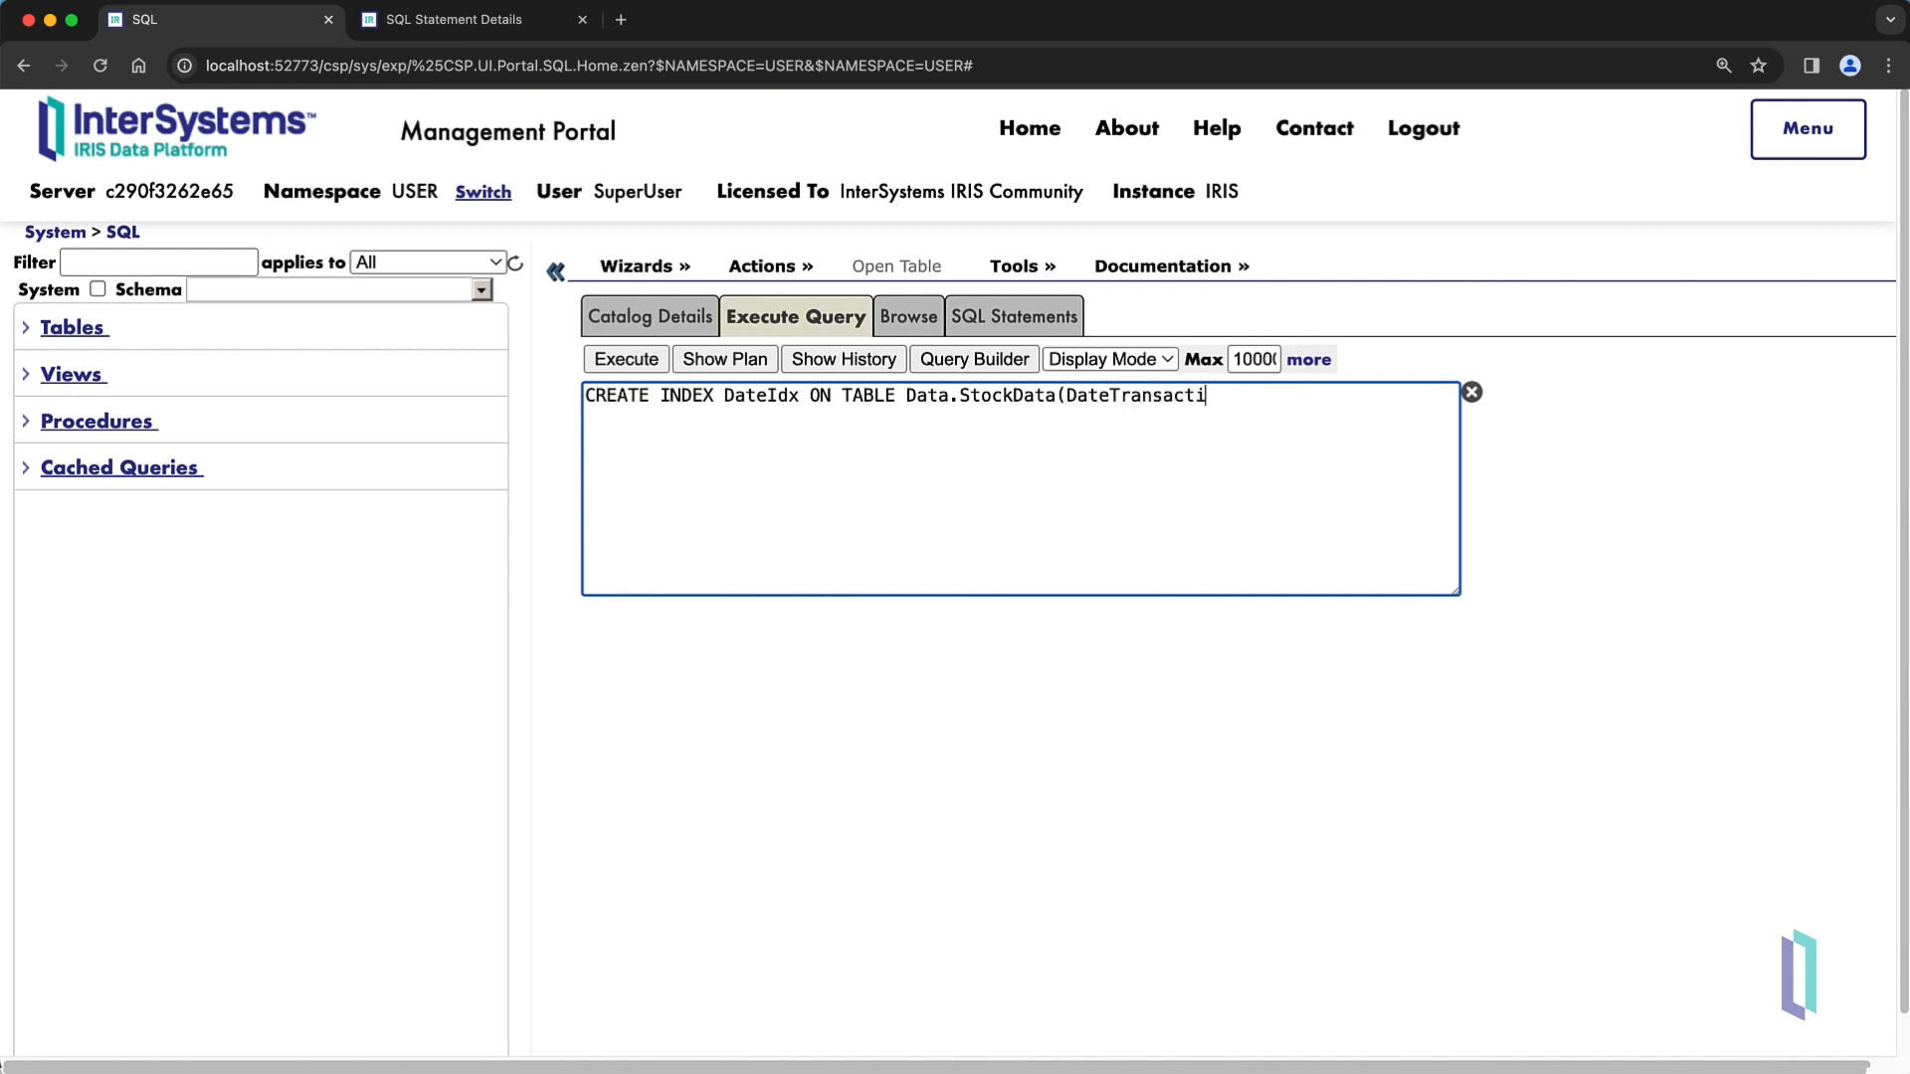
type("on)")
left_click(627, 360)
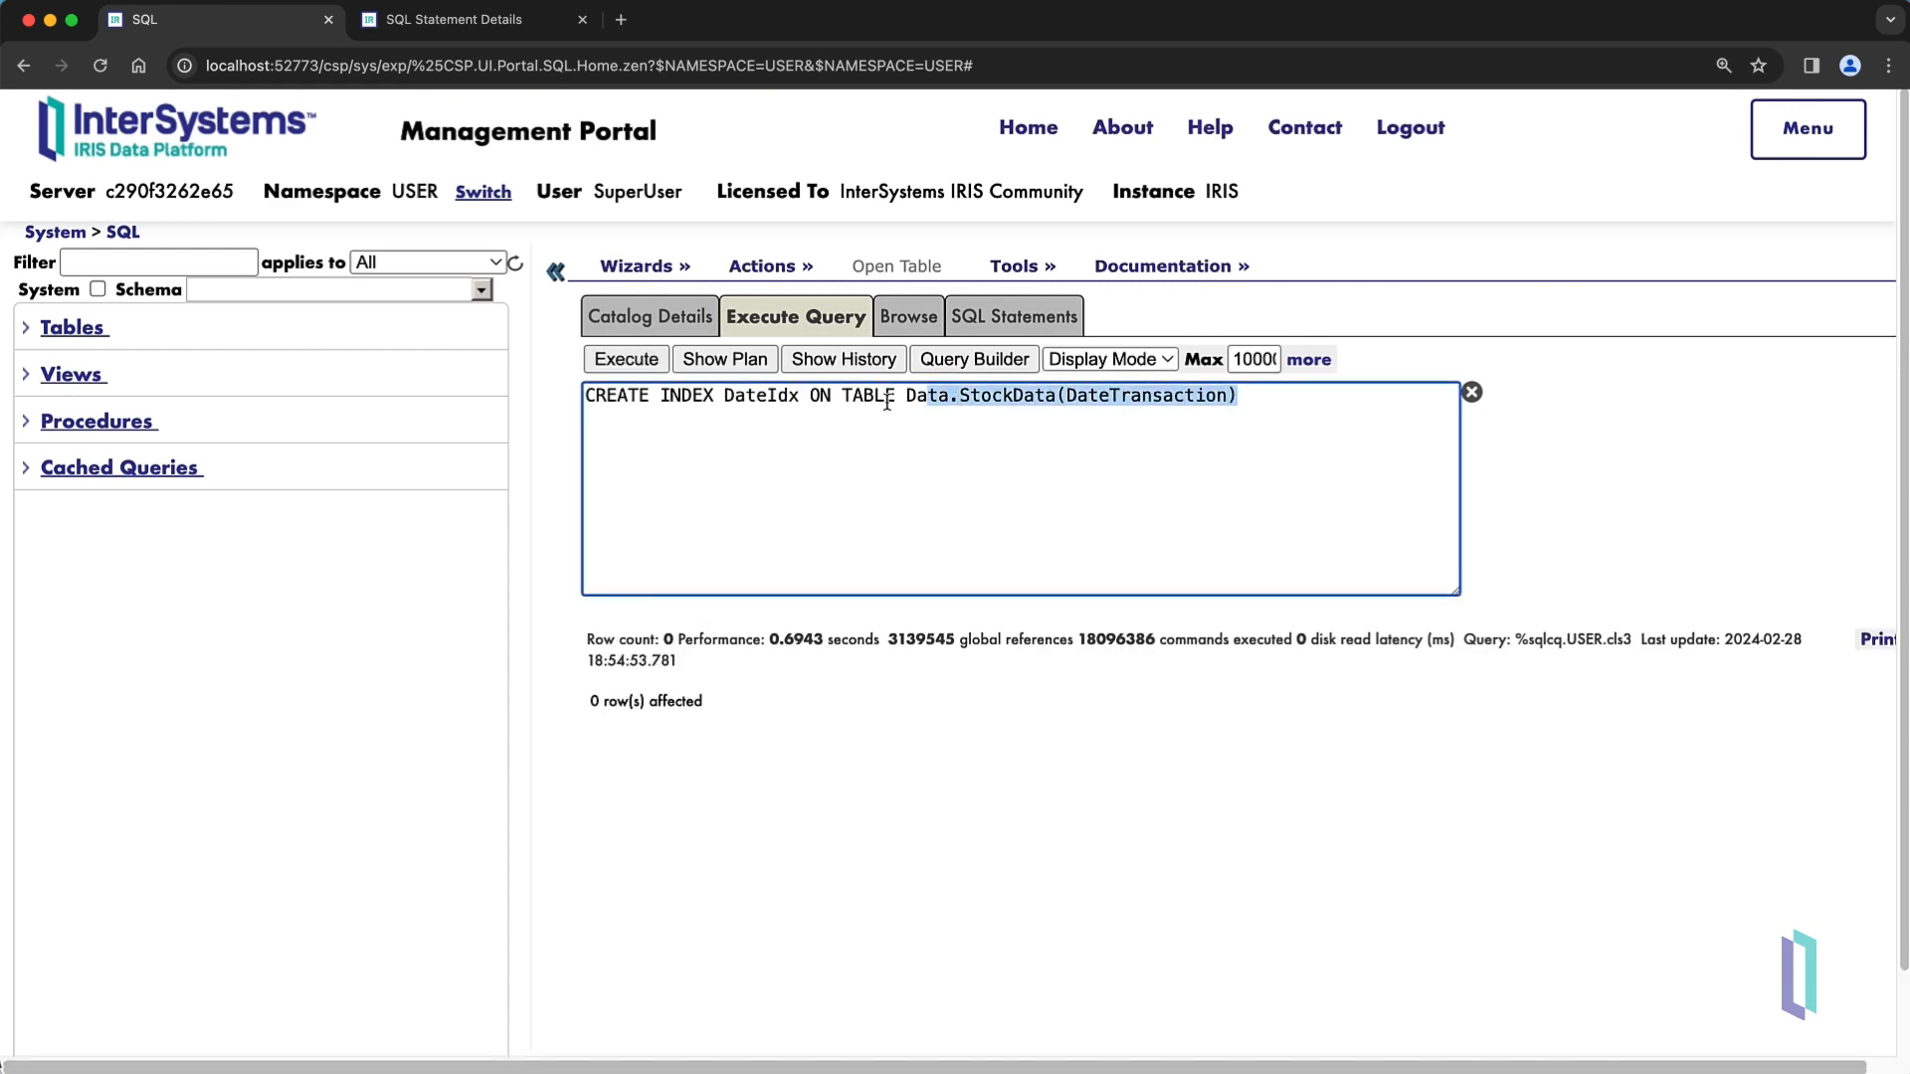
- Replace the editor text with the SELECT query and collapse the left panel
key("super+a")
type("SELECT Symbol, DateTransaction, count(*) as TransactionNumber FROM Data.StockData WHERE TransactionType = 'SELL' AND DateTransaction='04/23/2018' GROUP BY Symbol")
left_click(542, 266)
left_click(234, 362)
scroll(644, 358, "down", 10)
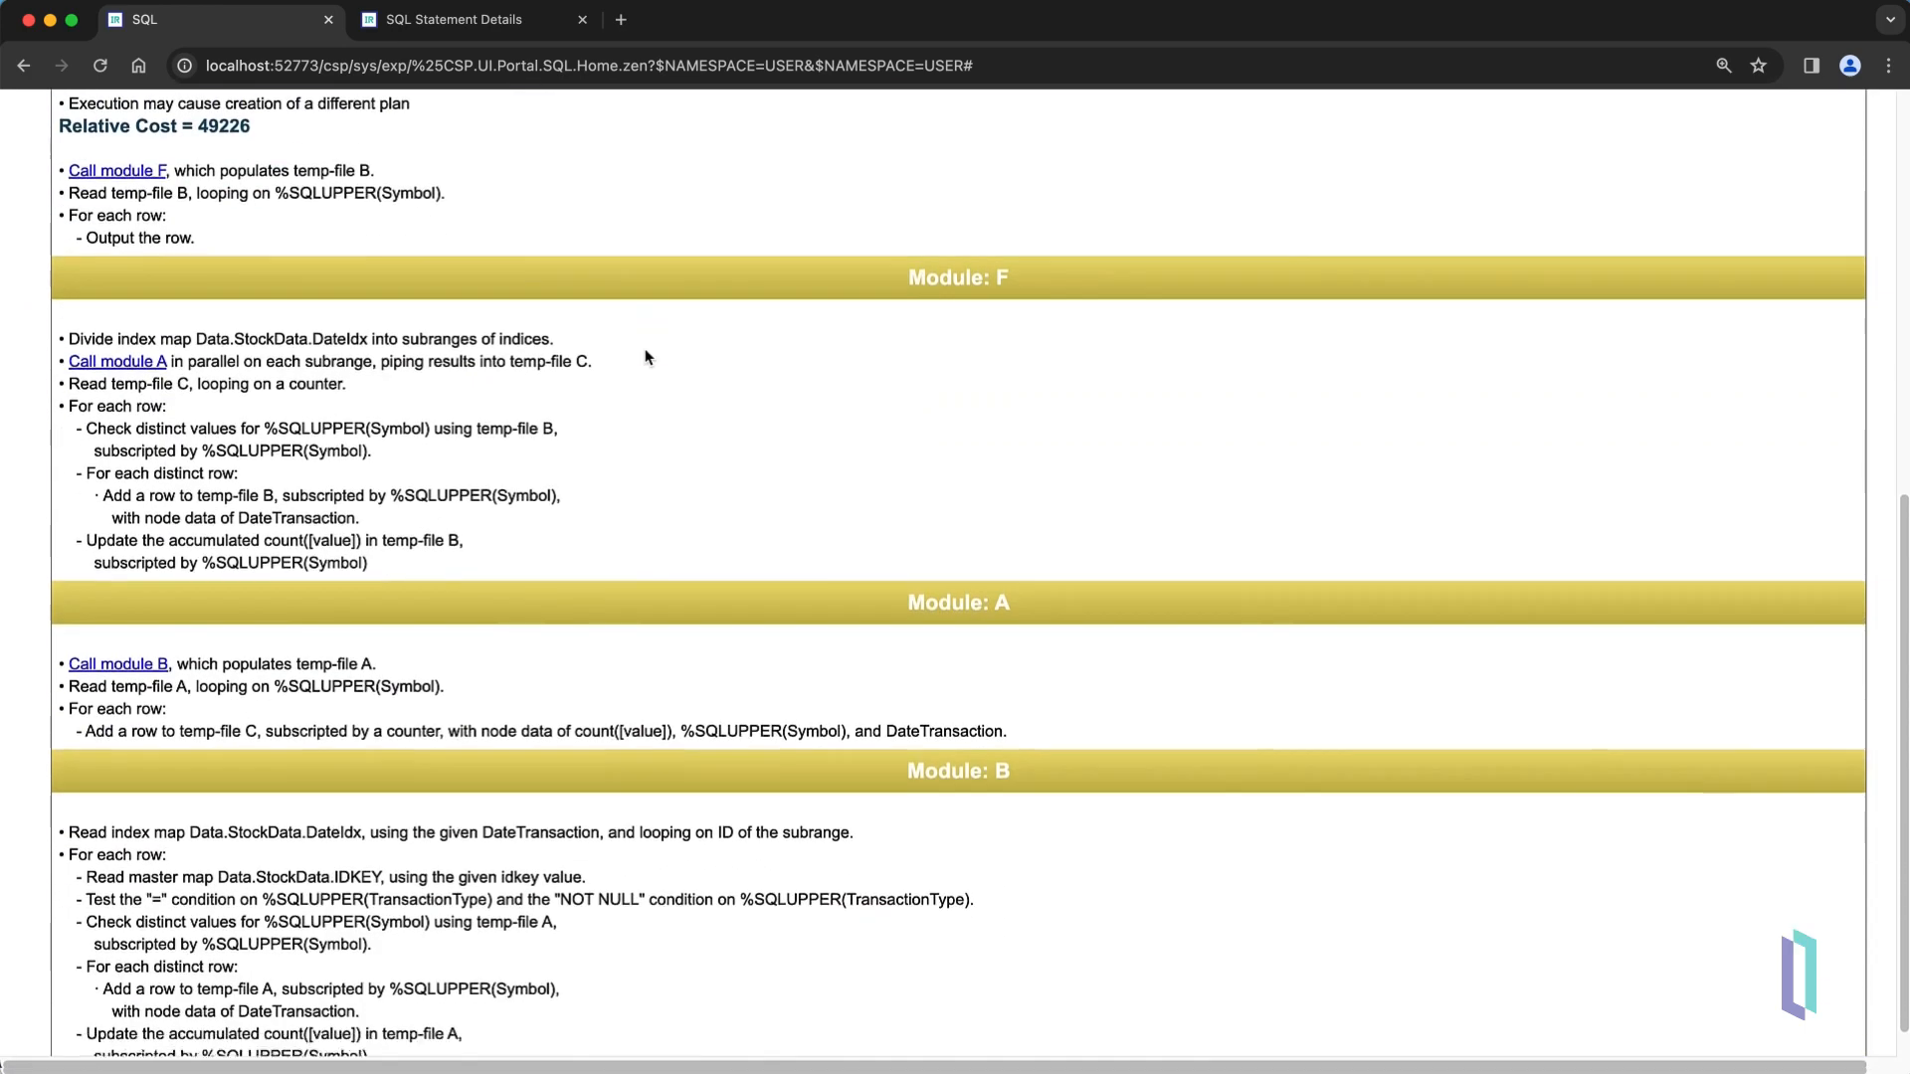
scroll(745, 392, "down", 2)
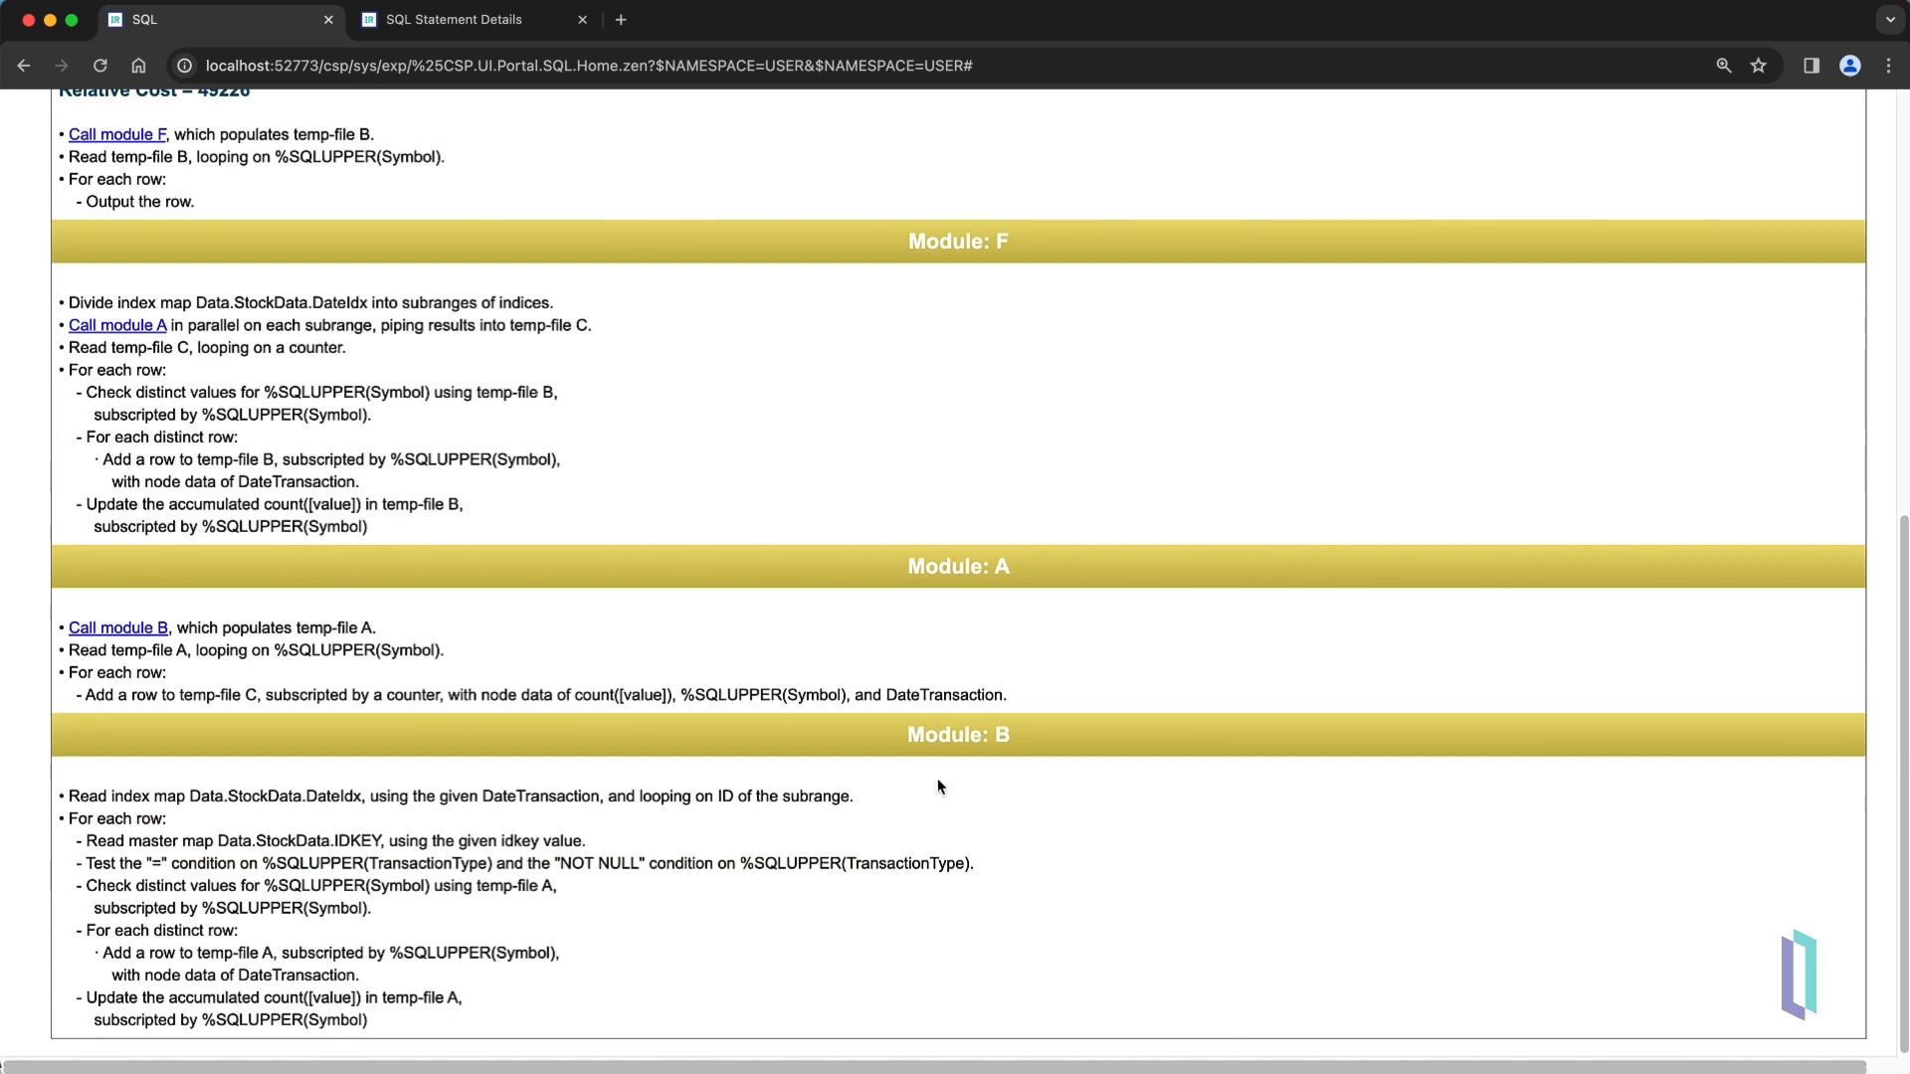
scroll(791, 694, "up", 3)
scroll(791, 694, "up", 5)
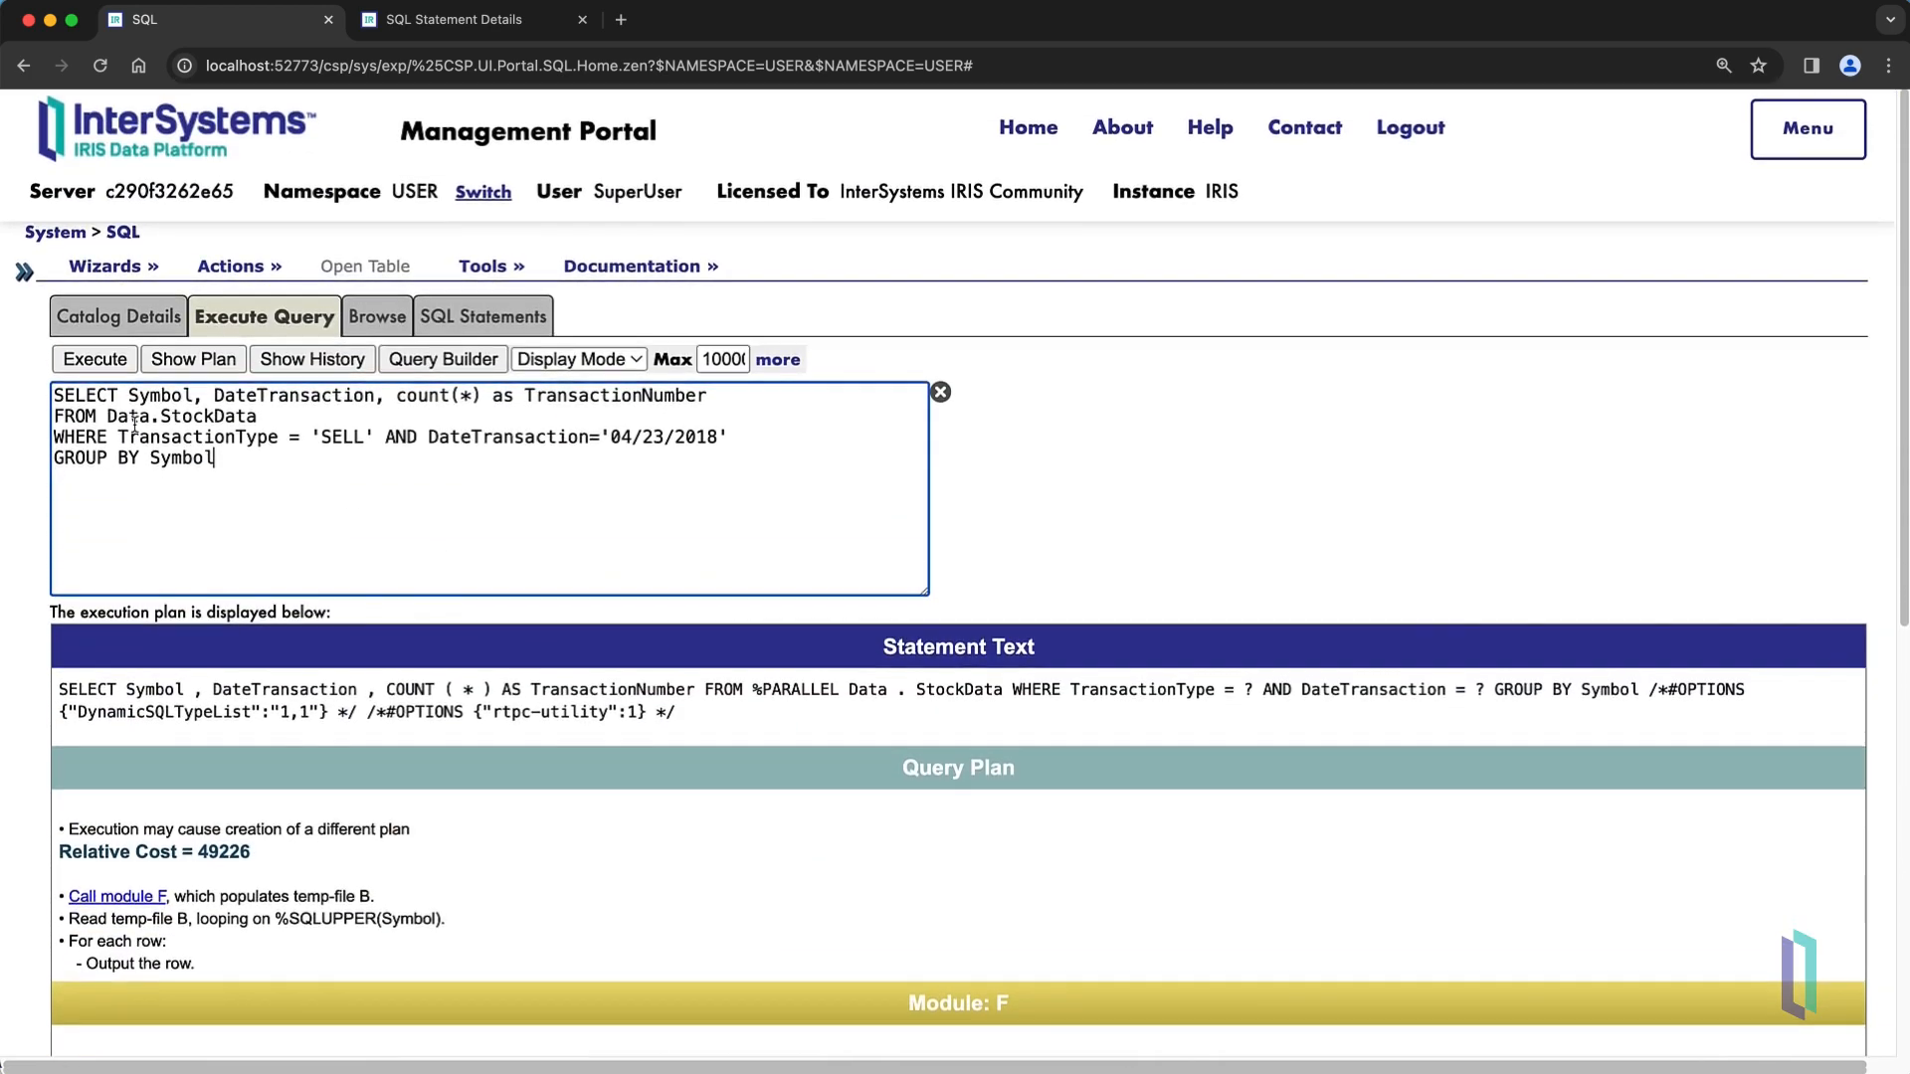
- Run the SELECT query and launch the Alternate Show Plans tool
left_click(89, 361)
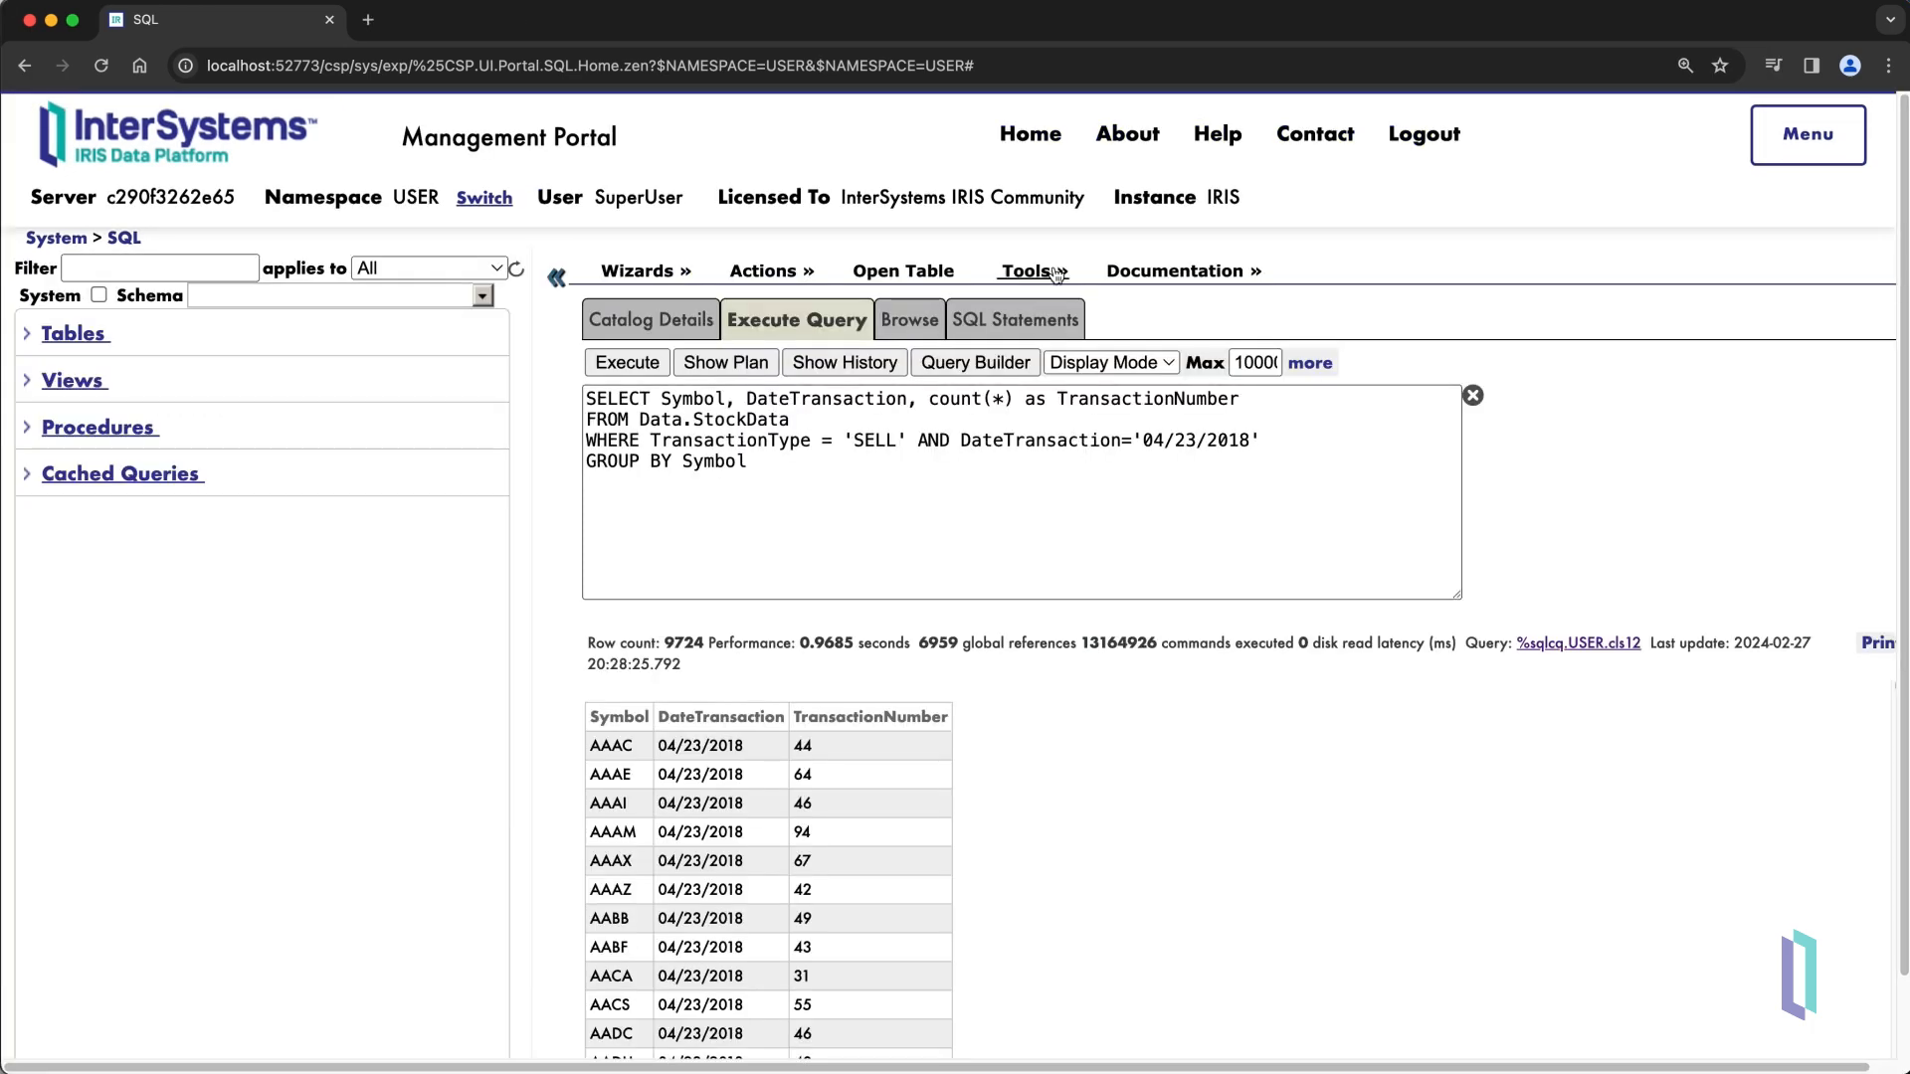
left_click(1030, 270)
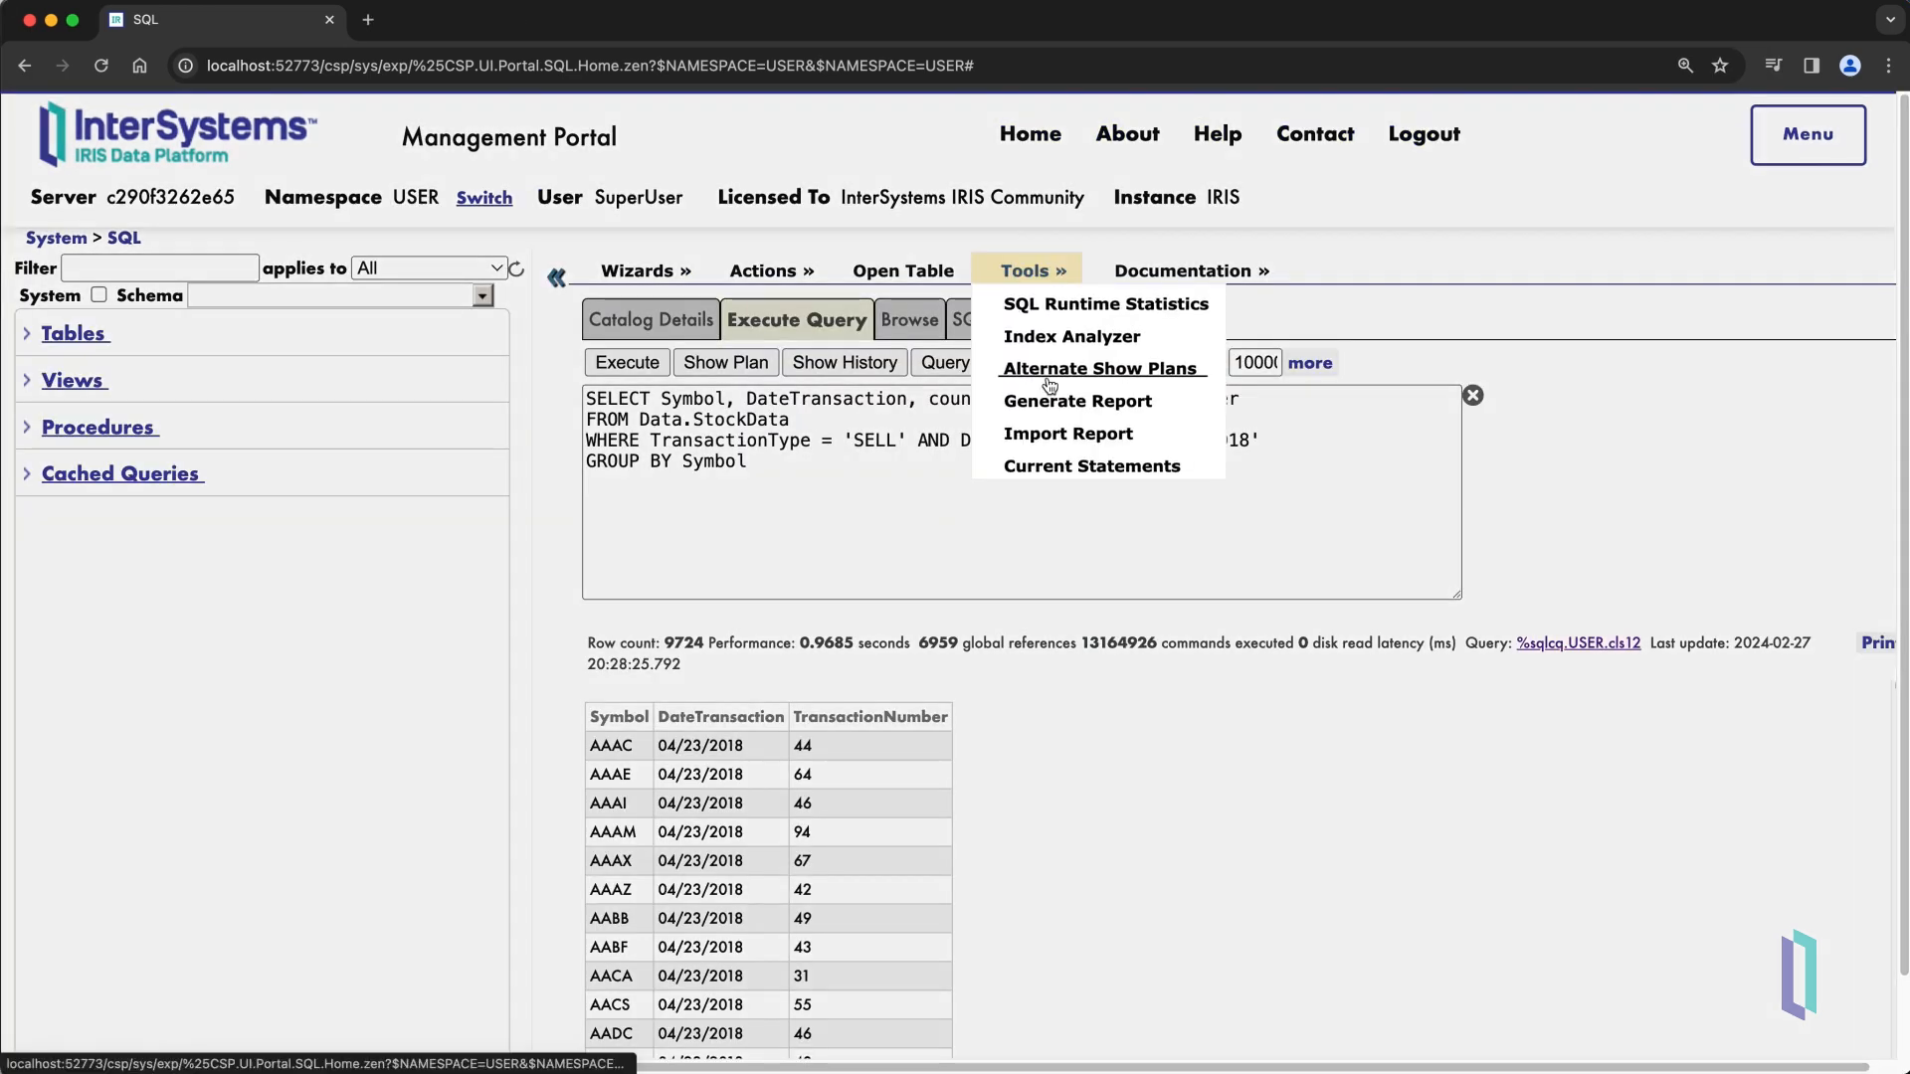
left_click(1100, 369)
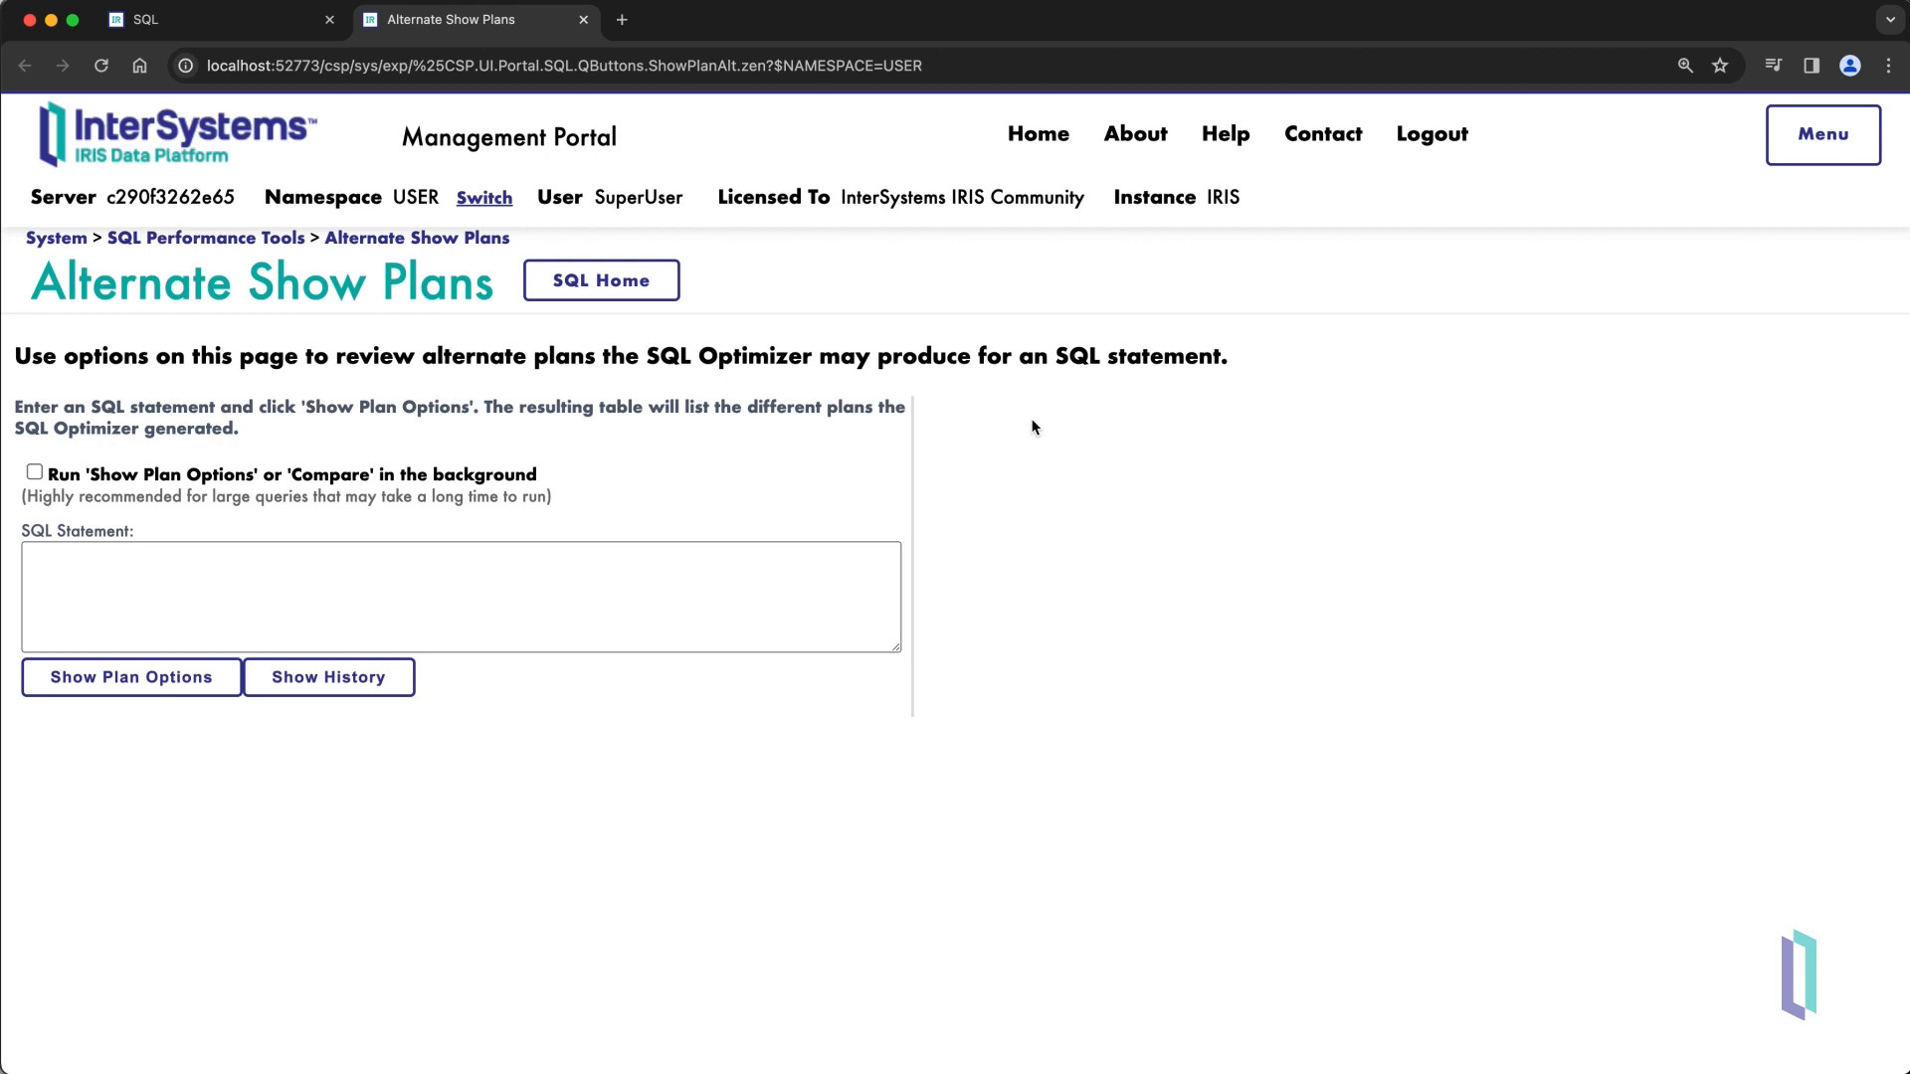
- Paste the SELECT query and list its five possible alternate plans
left_click(633, 615)
type("SELECT Symbol, DateTransaction, count(*) as TransactionNumber FROM Data.StockData WHERE TransactionType = 'SELL' AND DateTransaction='04/23/2018' GROUP BY Symbol")
left_click(211, 683)
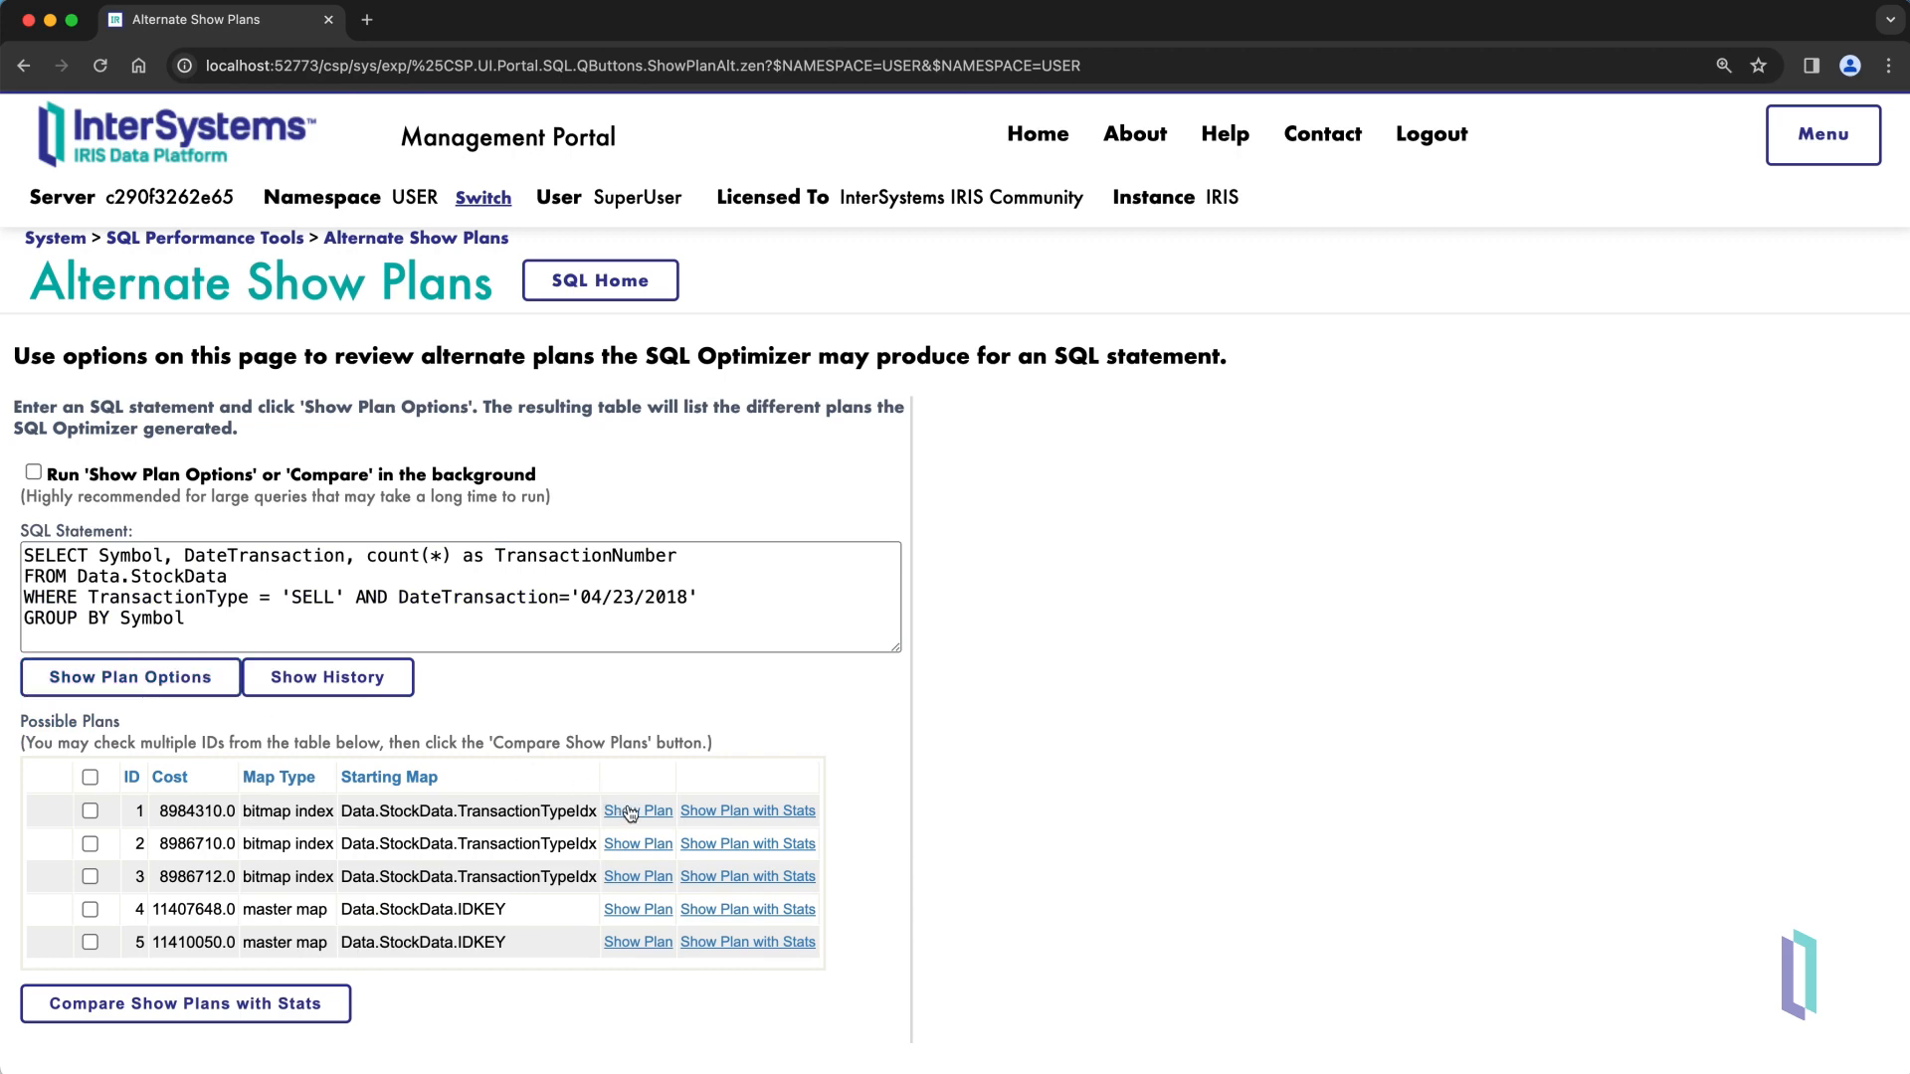
- Review the details of alternate plans 1, 2 and 4
left_click(638, 810)
scroll(1290, 644, "down", 3)
scroll(1292, 644, "down", 2)
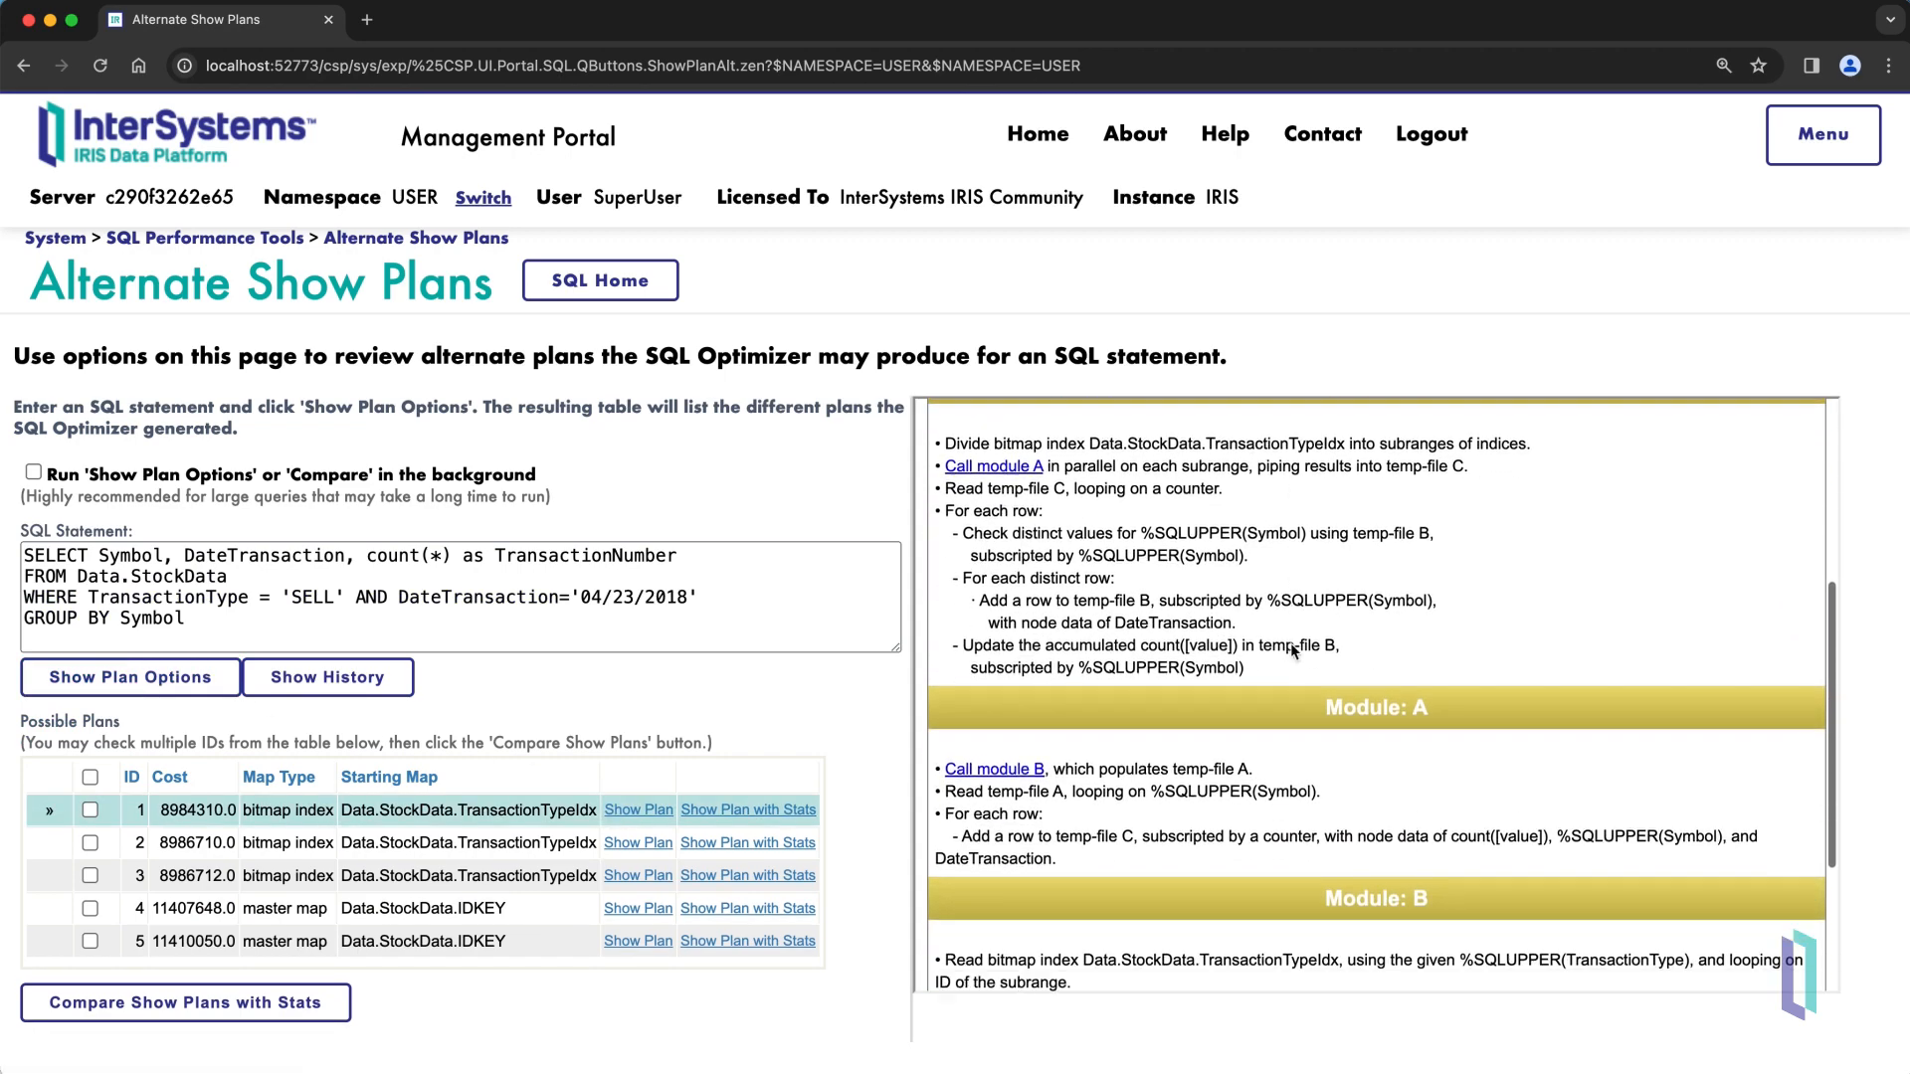
scroll(1292, 643, "down", 2)
scroll(1292, 643, "down", 2)
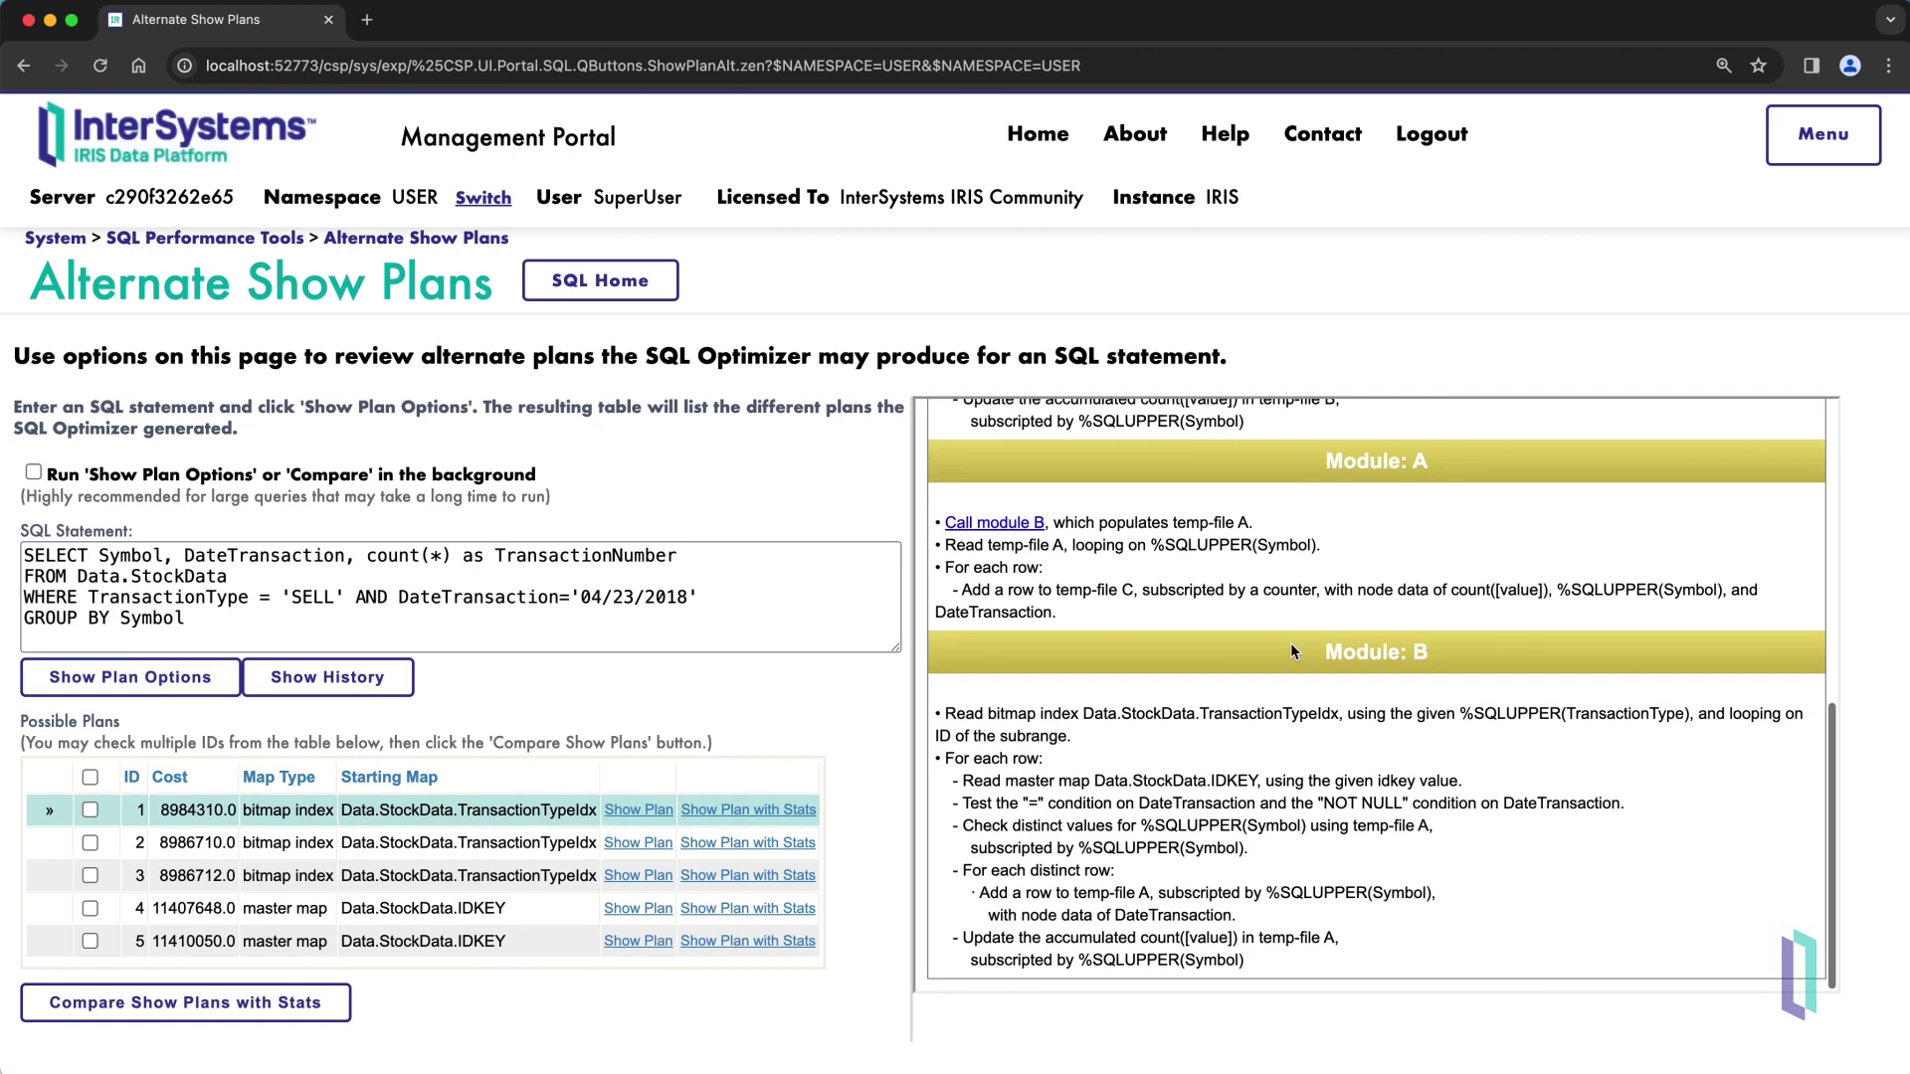
left_click(638, 843)
scroll(1327, 586, "down", 3)
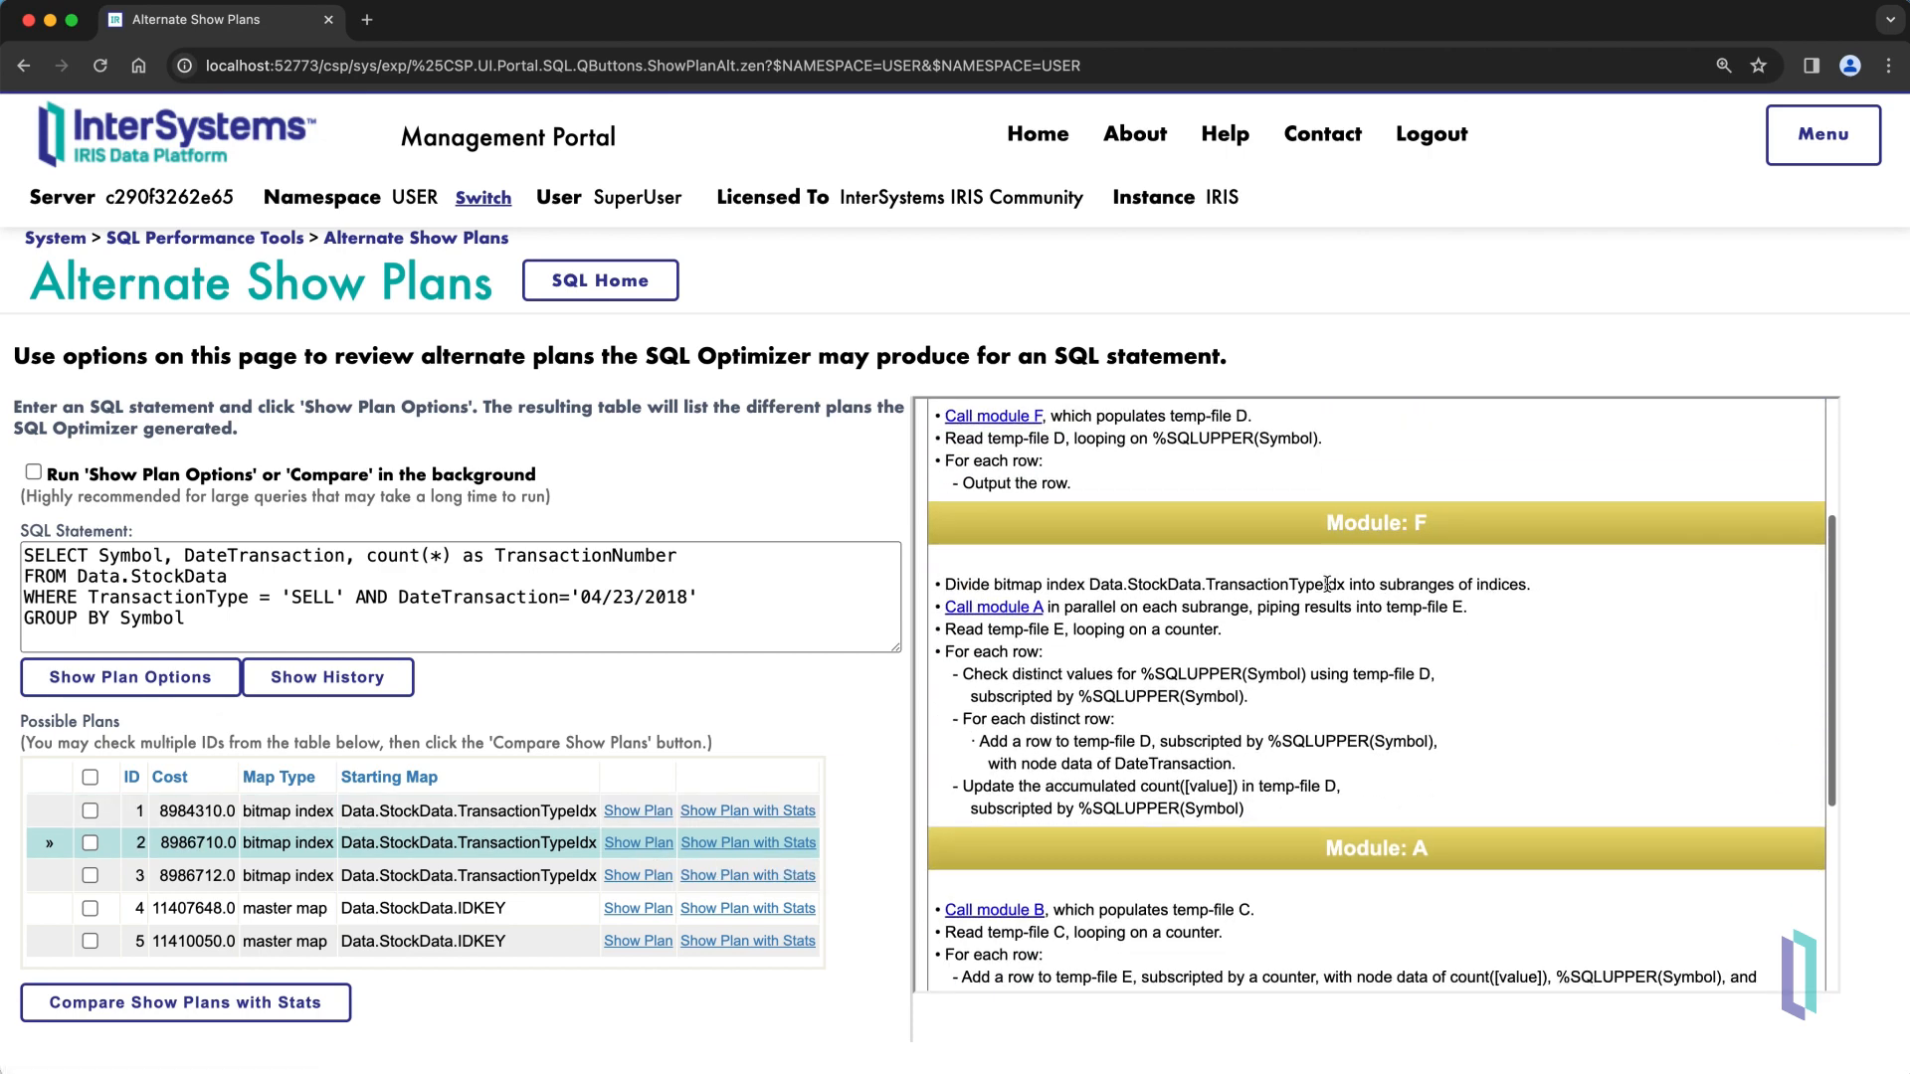
scroll(1328, 585, "down", 3)
scroll(1326, 585, "down", 2)
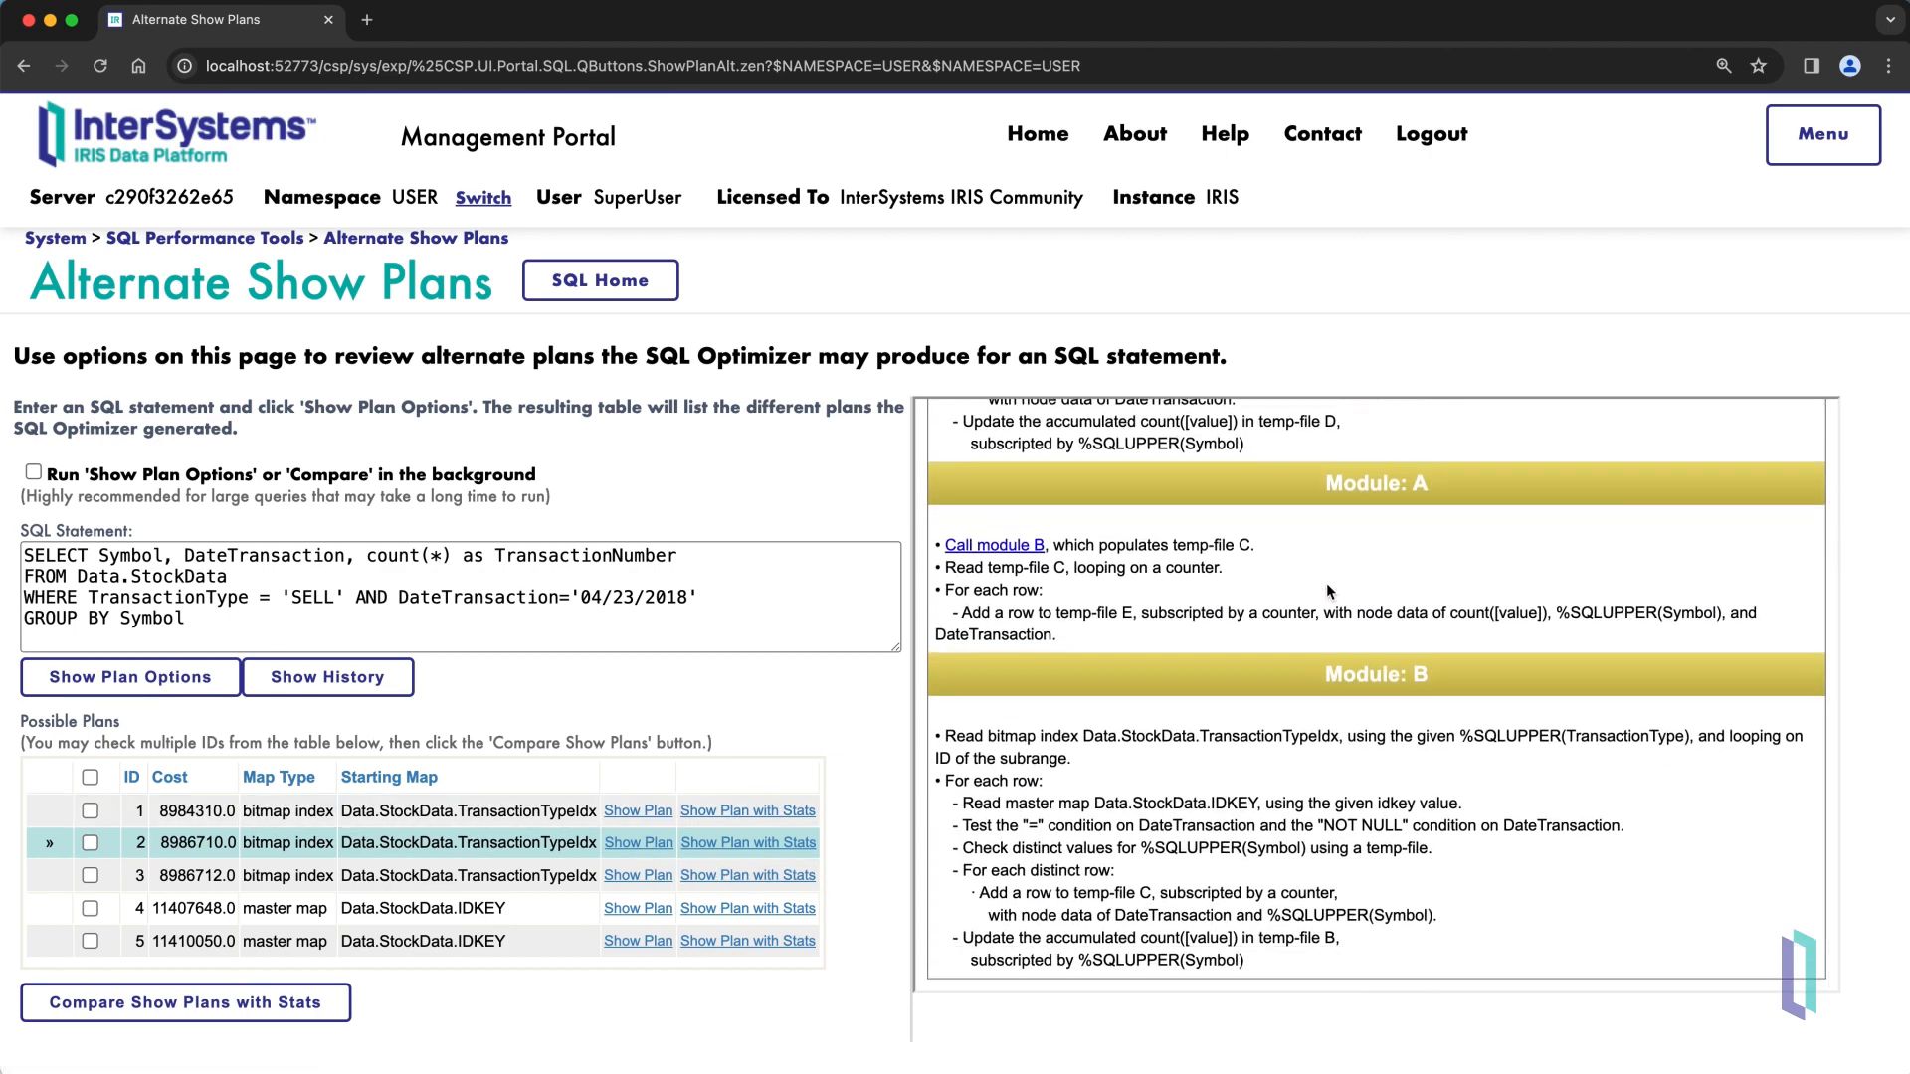
left_click(636, 907)
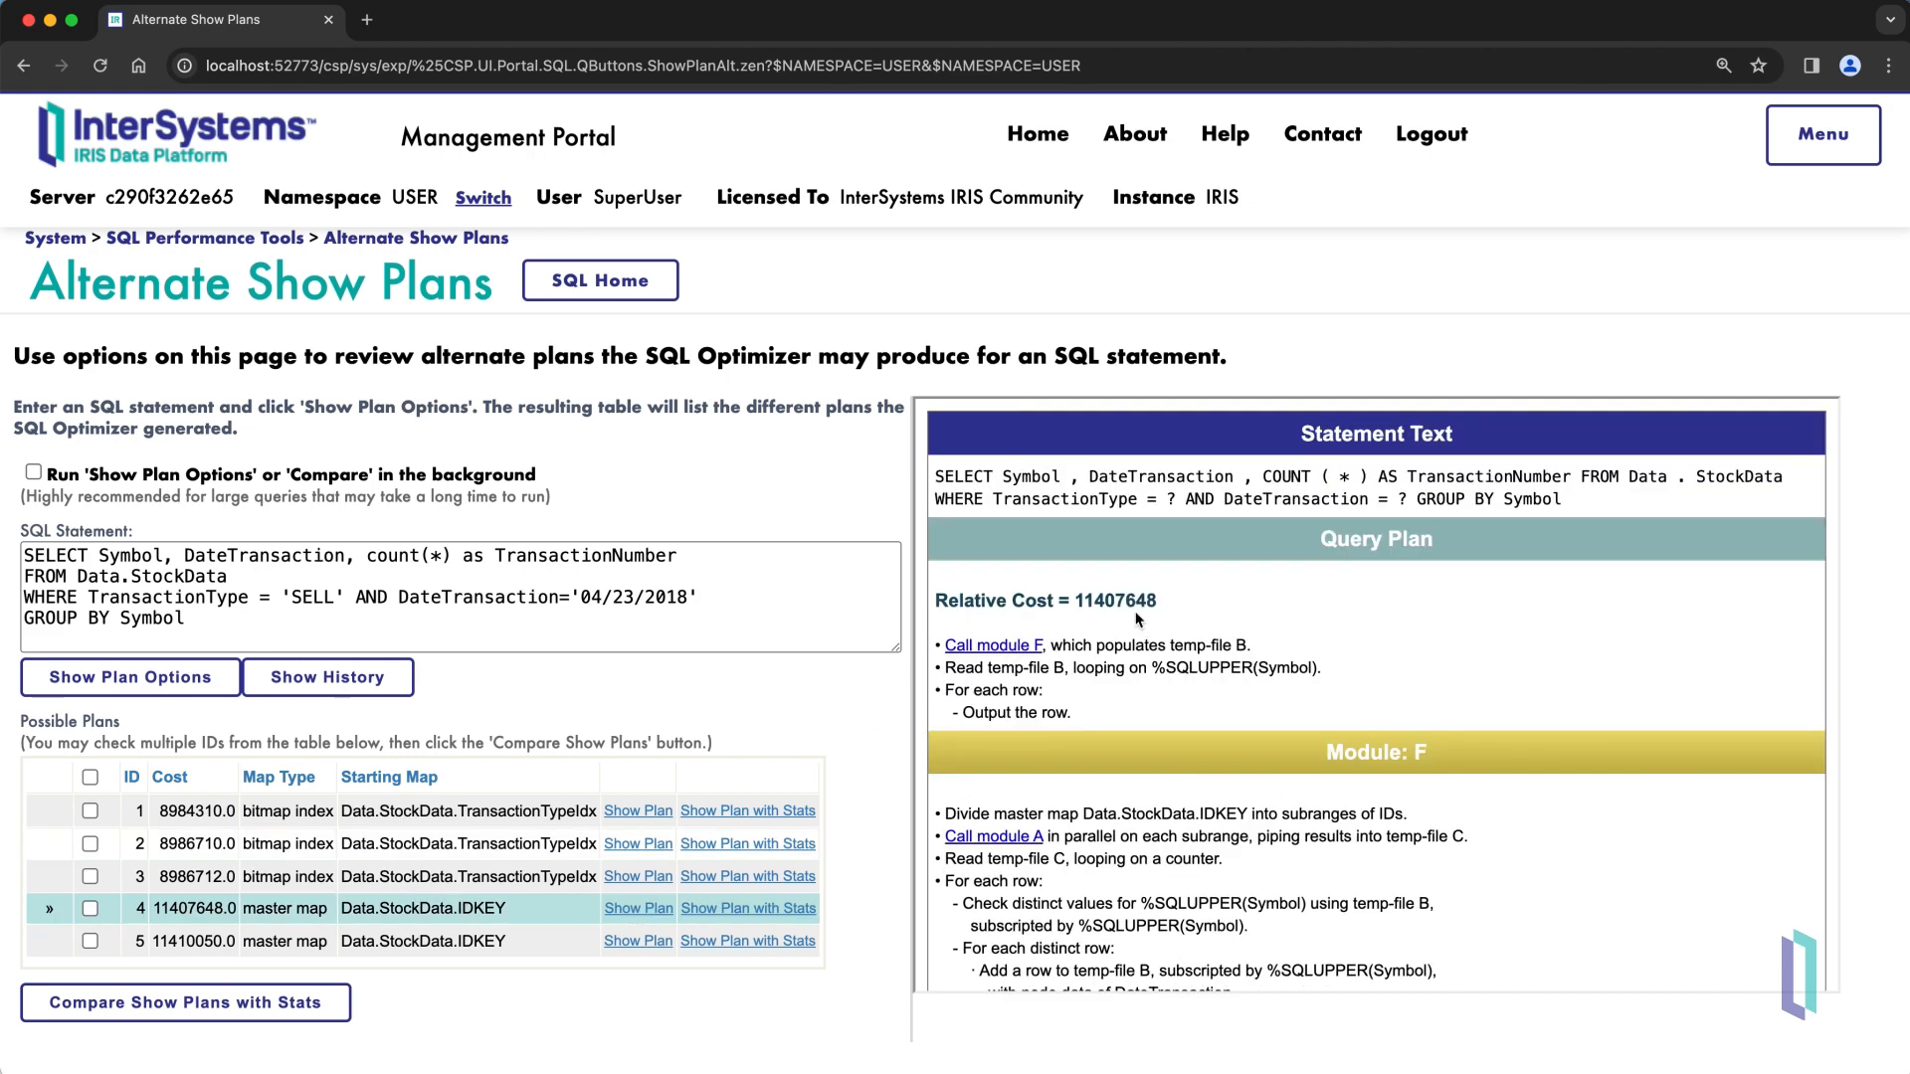
scroll(1135, 618, "down", 3)
scroll(1136, 619, "down", 1)
scroll(1136, 613, "up", 1)
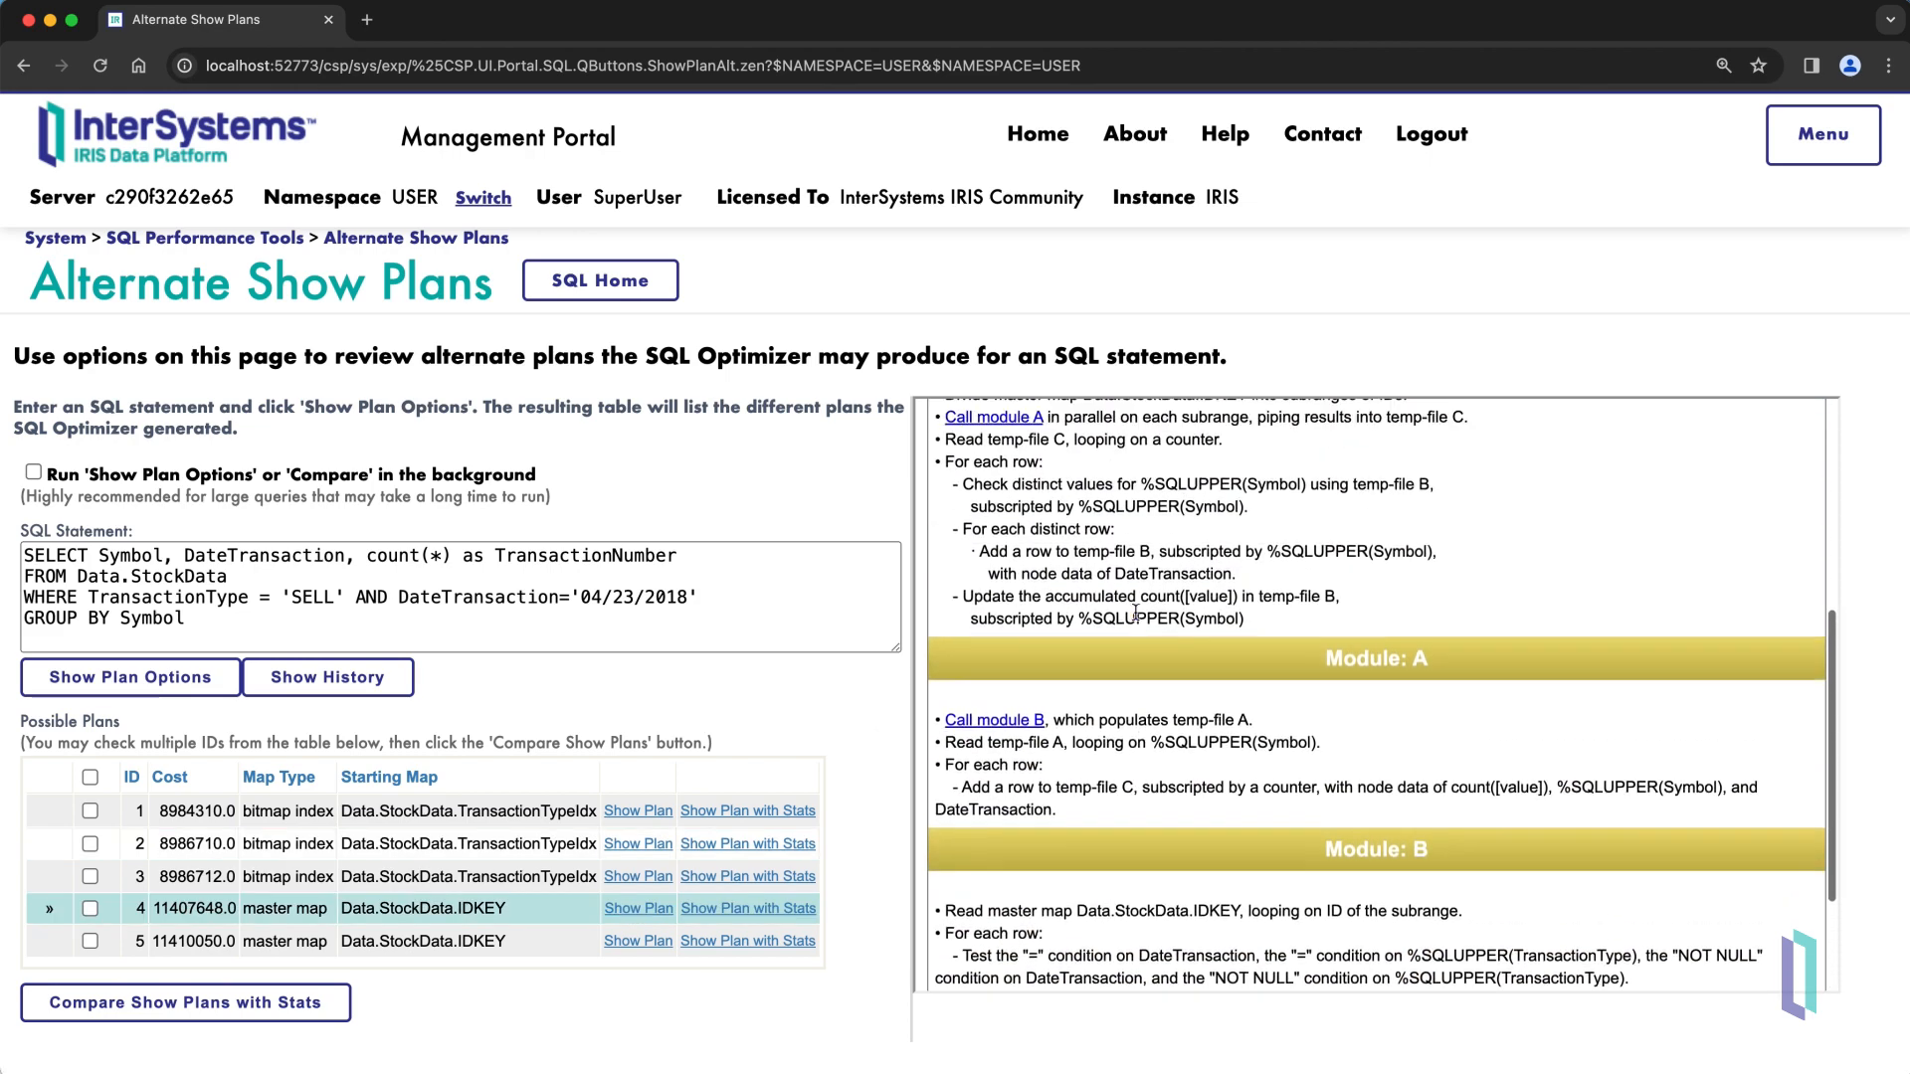
scroll(1135, 613, "up", 5)
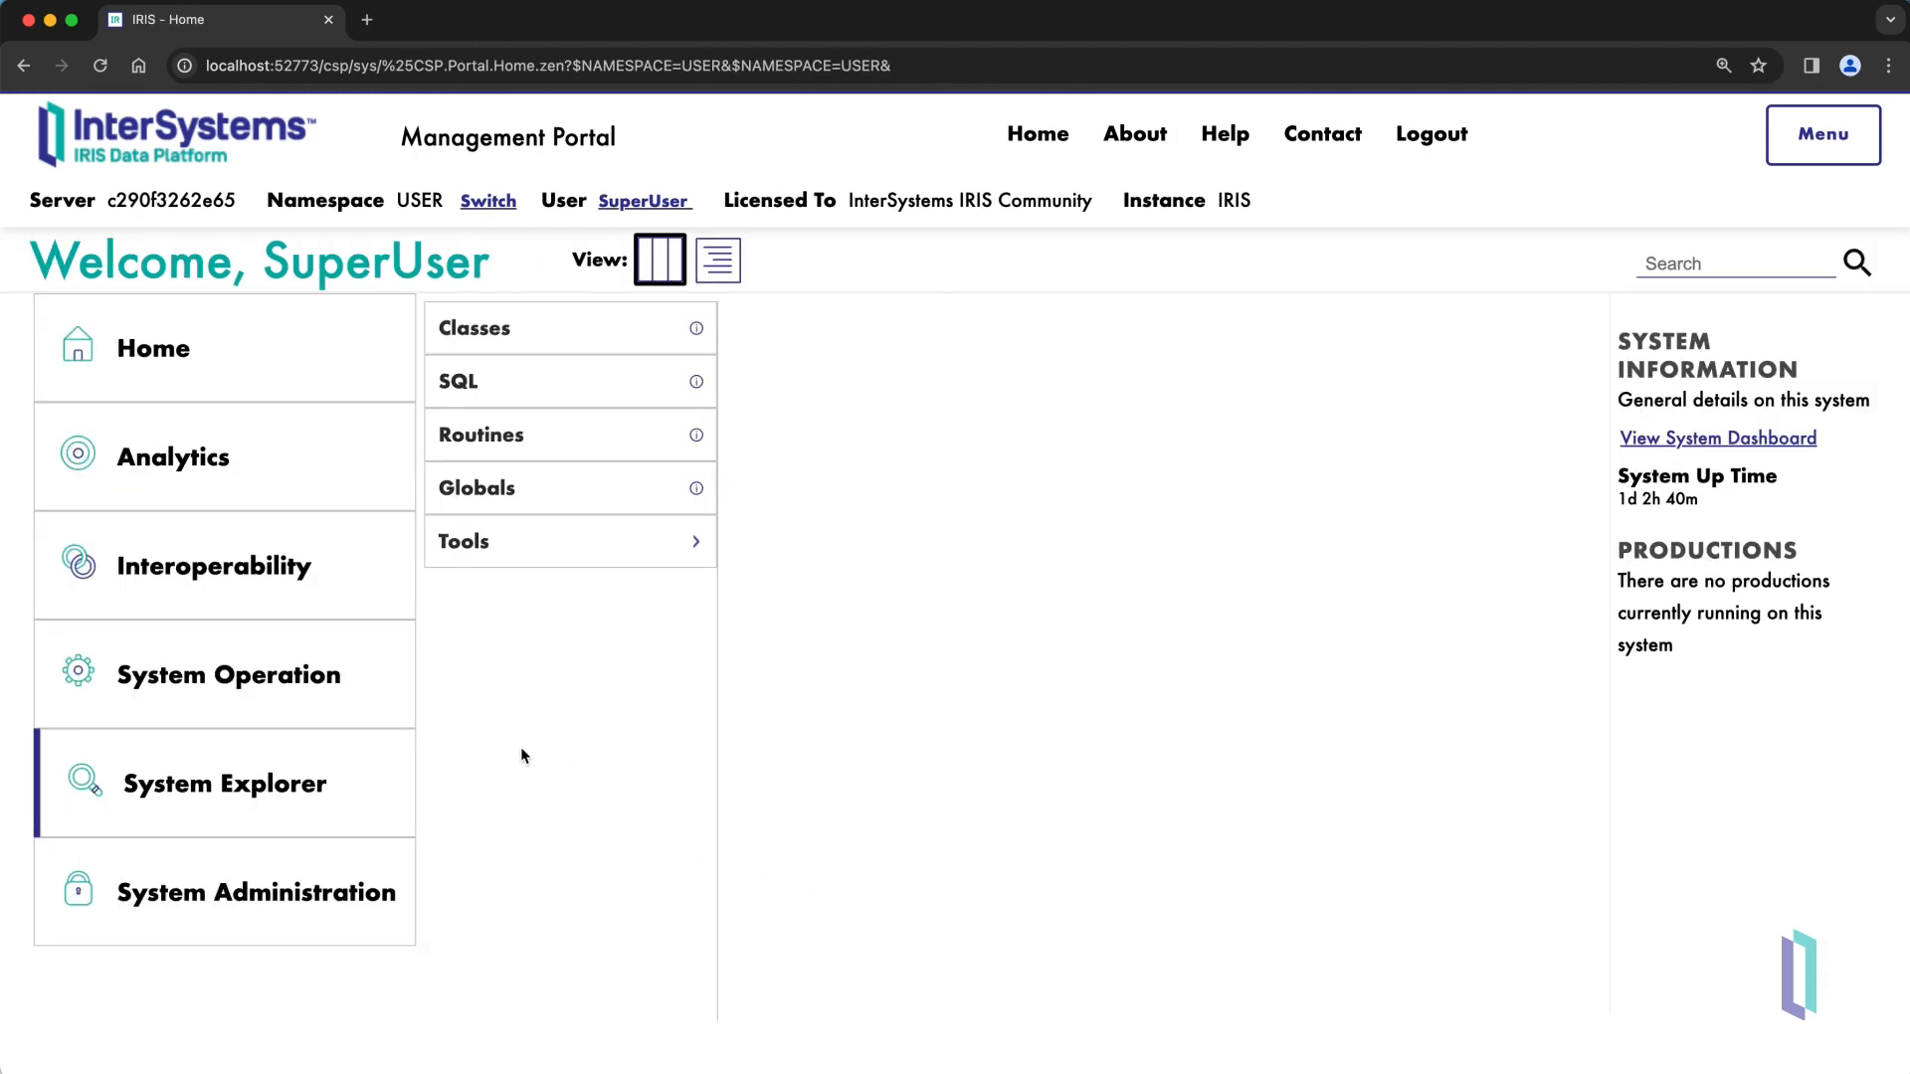
- Paste the SELL count per Symbol query for 04/23/2018 into the Execute Query box
left_click(458, 382)
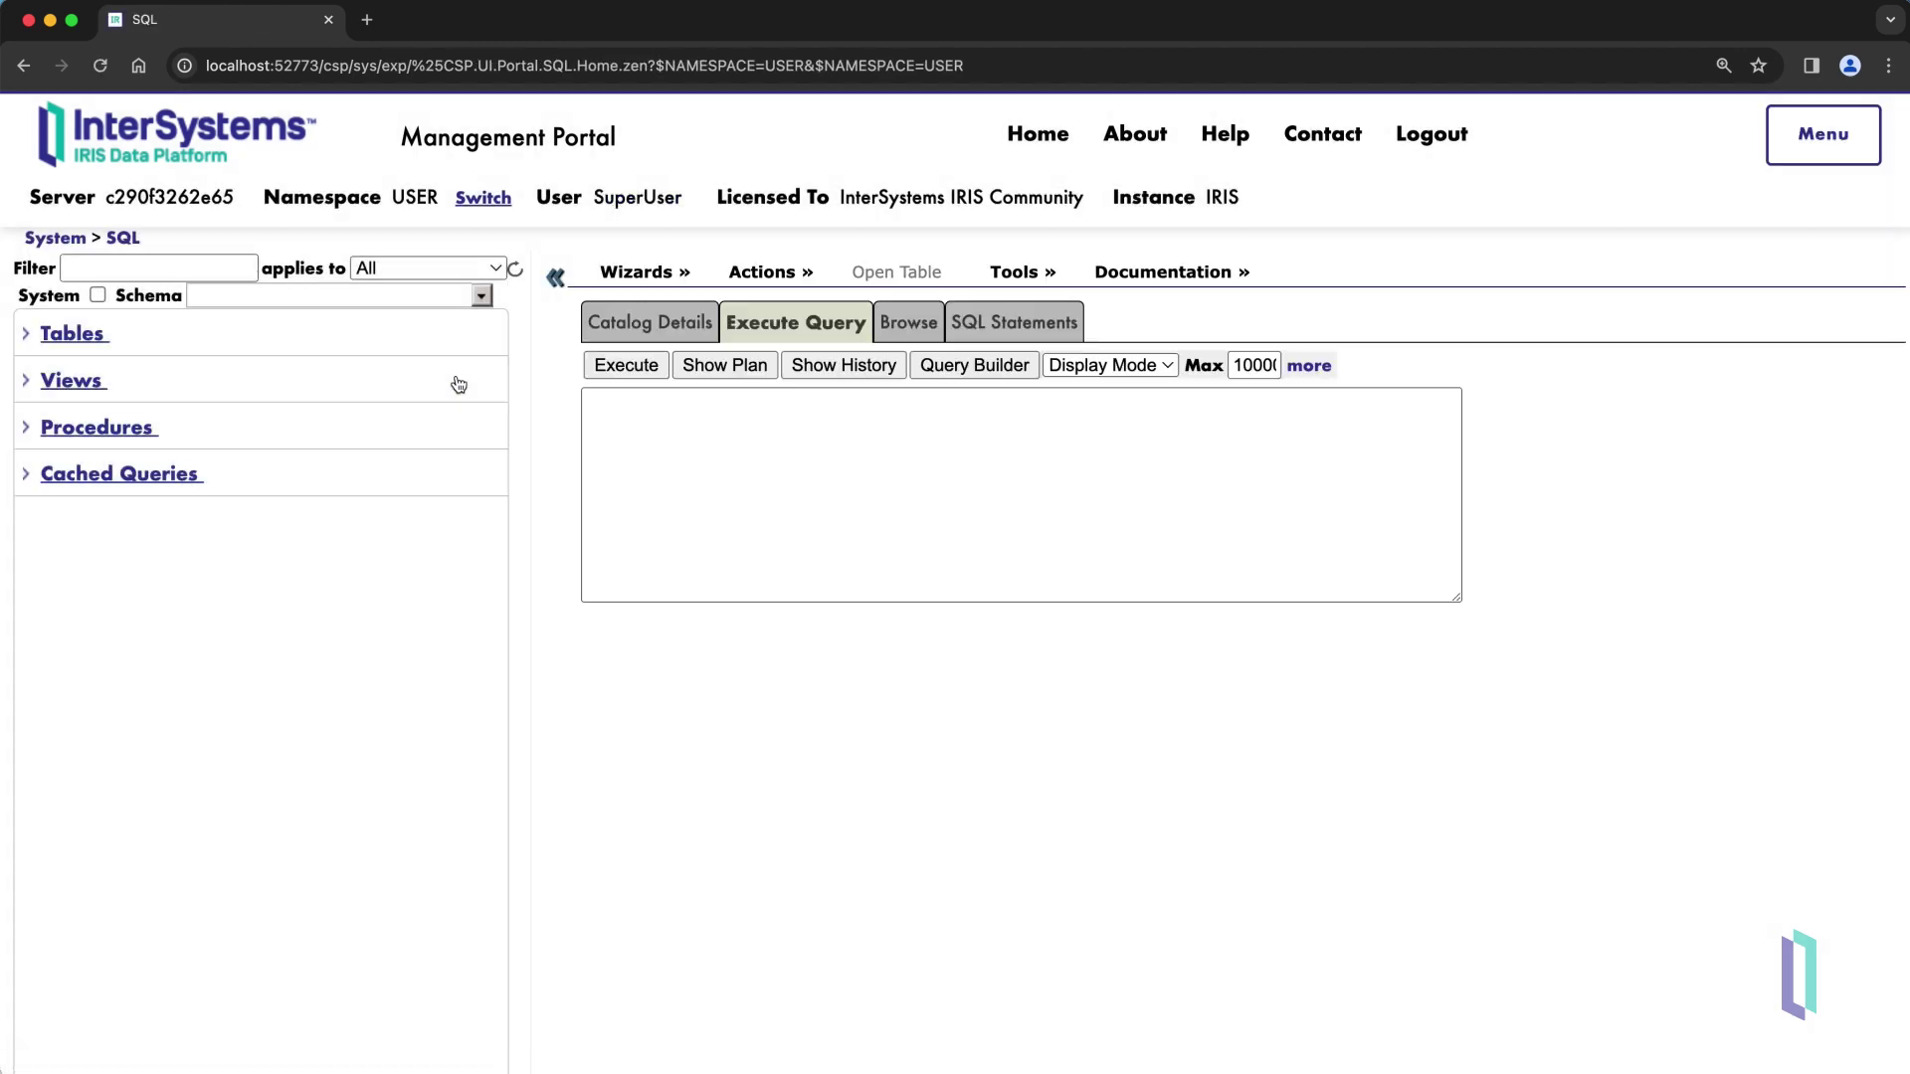
left_click(730, 449)
type("SELECT Symbol, DateTransaction, count(*) as TransactionNumber FROM Data.StockData WHERE TransactionType = 'SELL' AND DateTransaction='04/23/2018' GROUP BY Symbol")
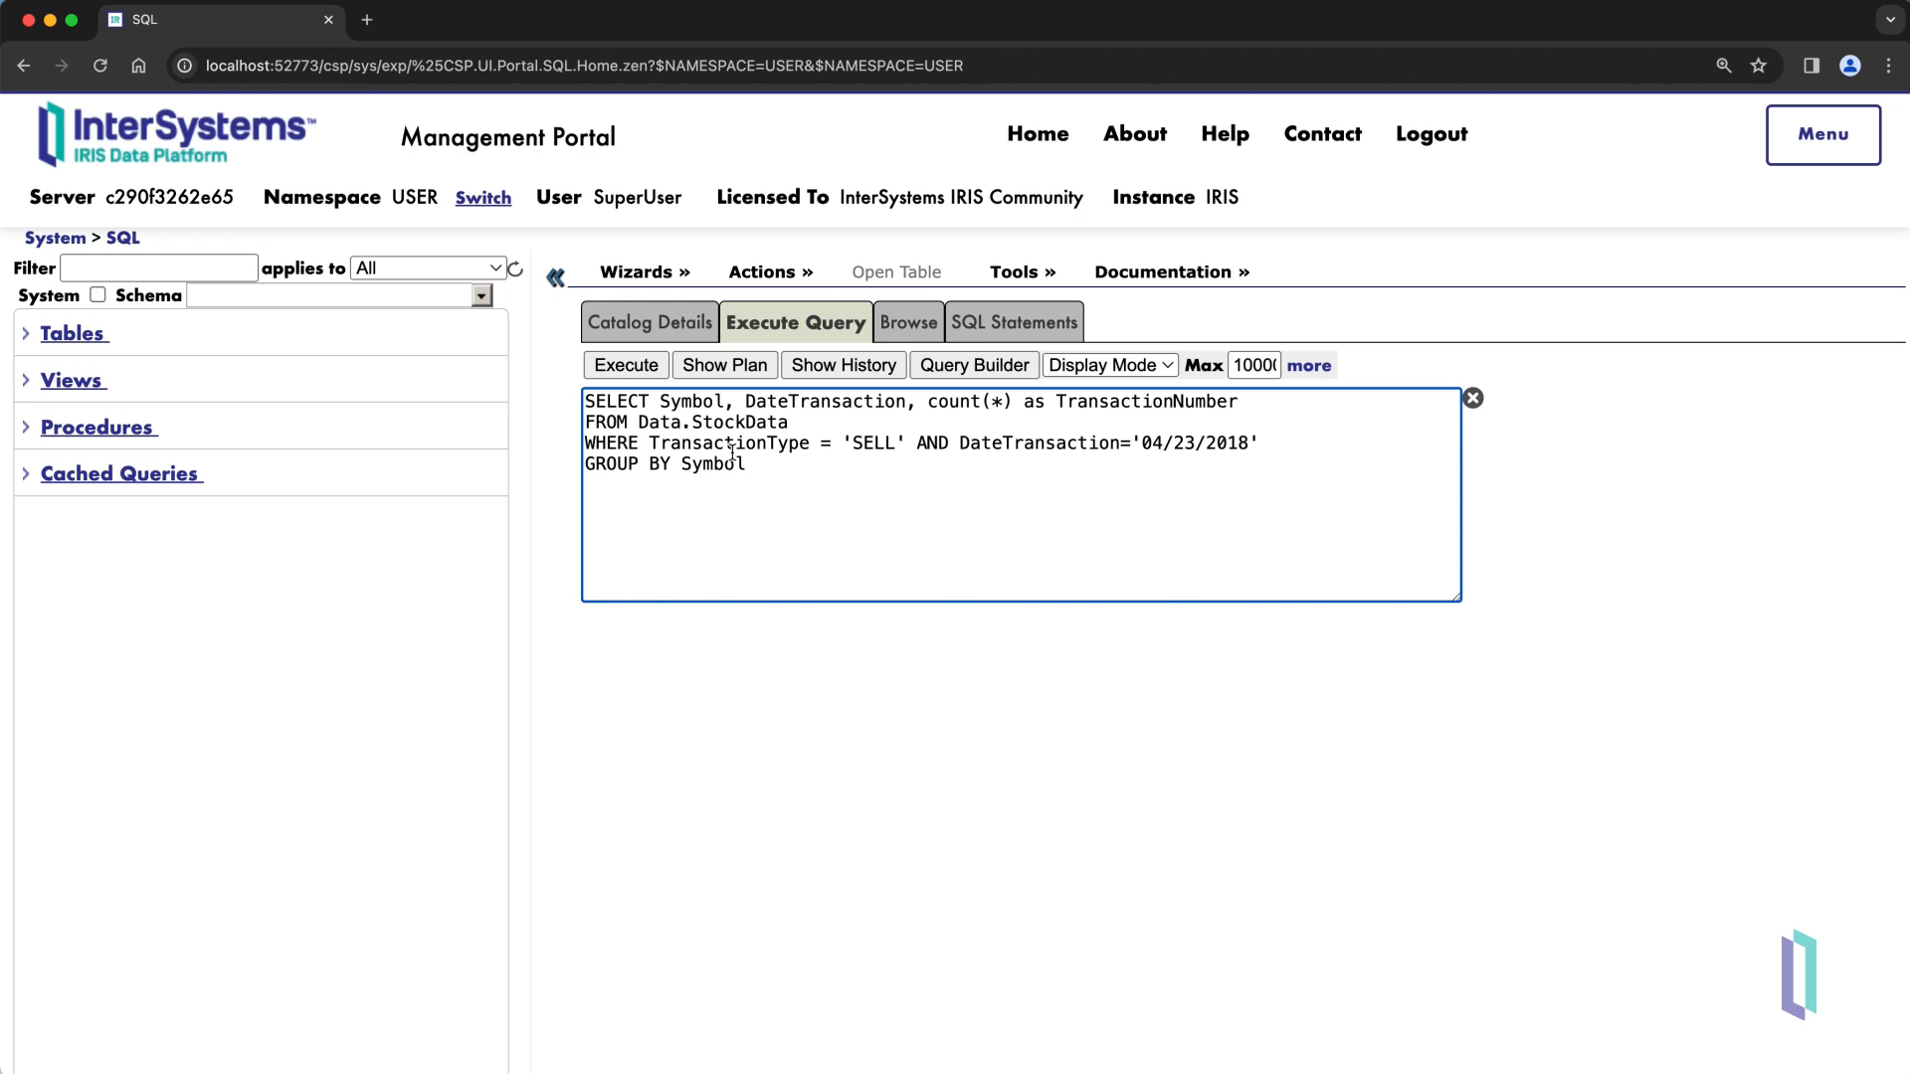
left_click(638, 422)
type("%PARALLE")
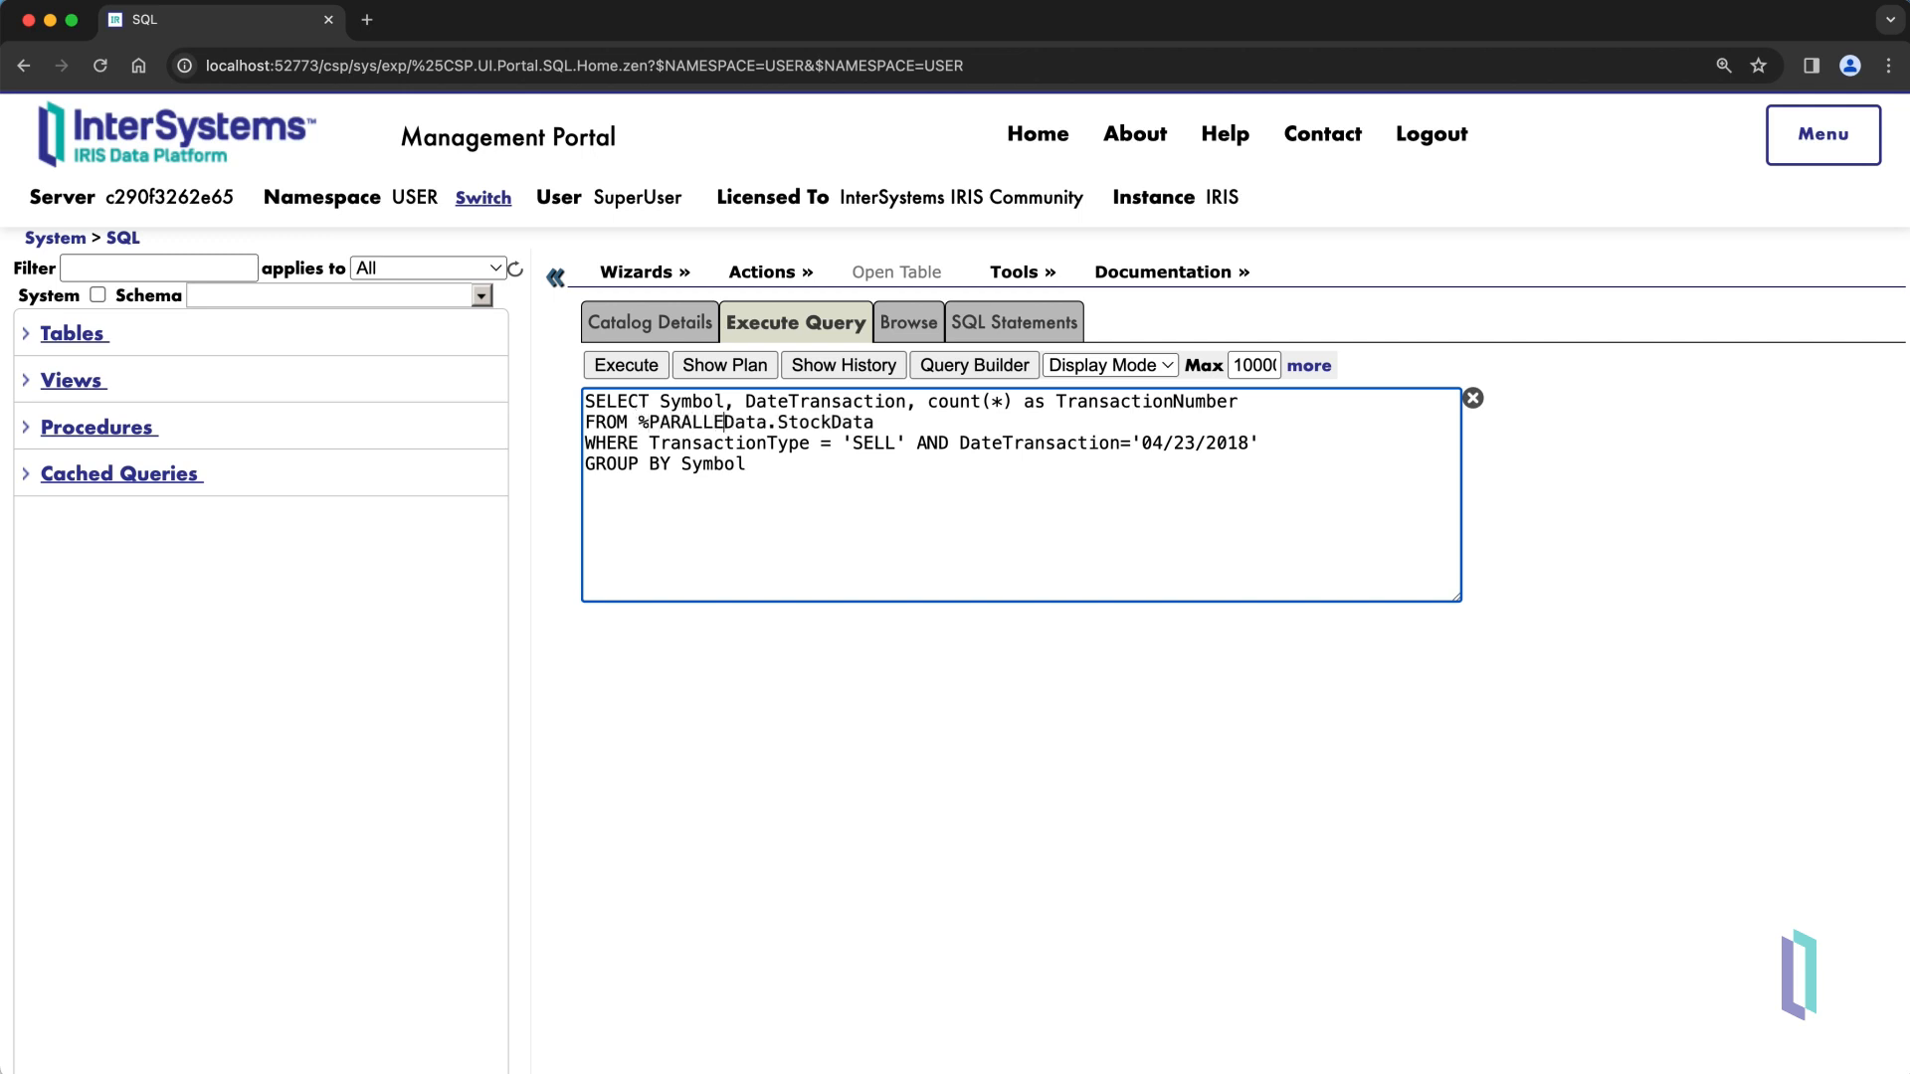
type("L")
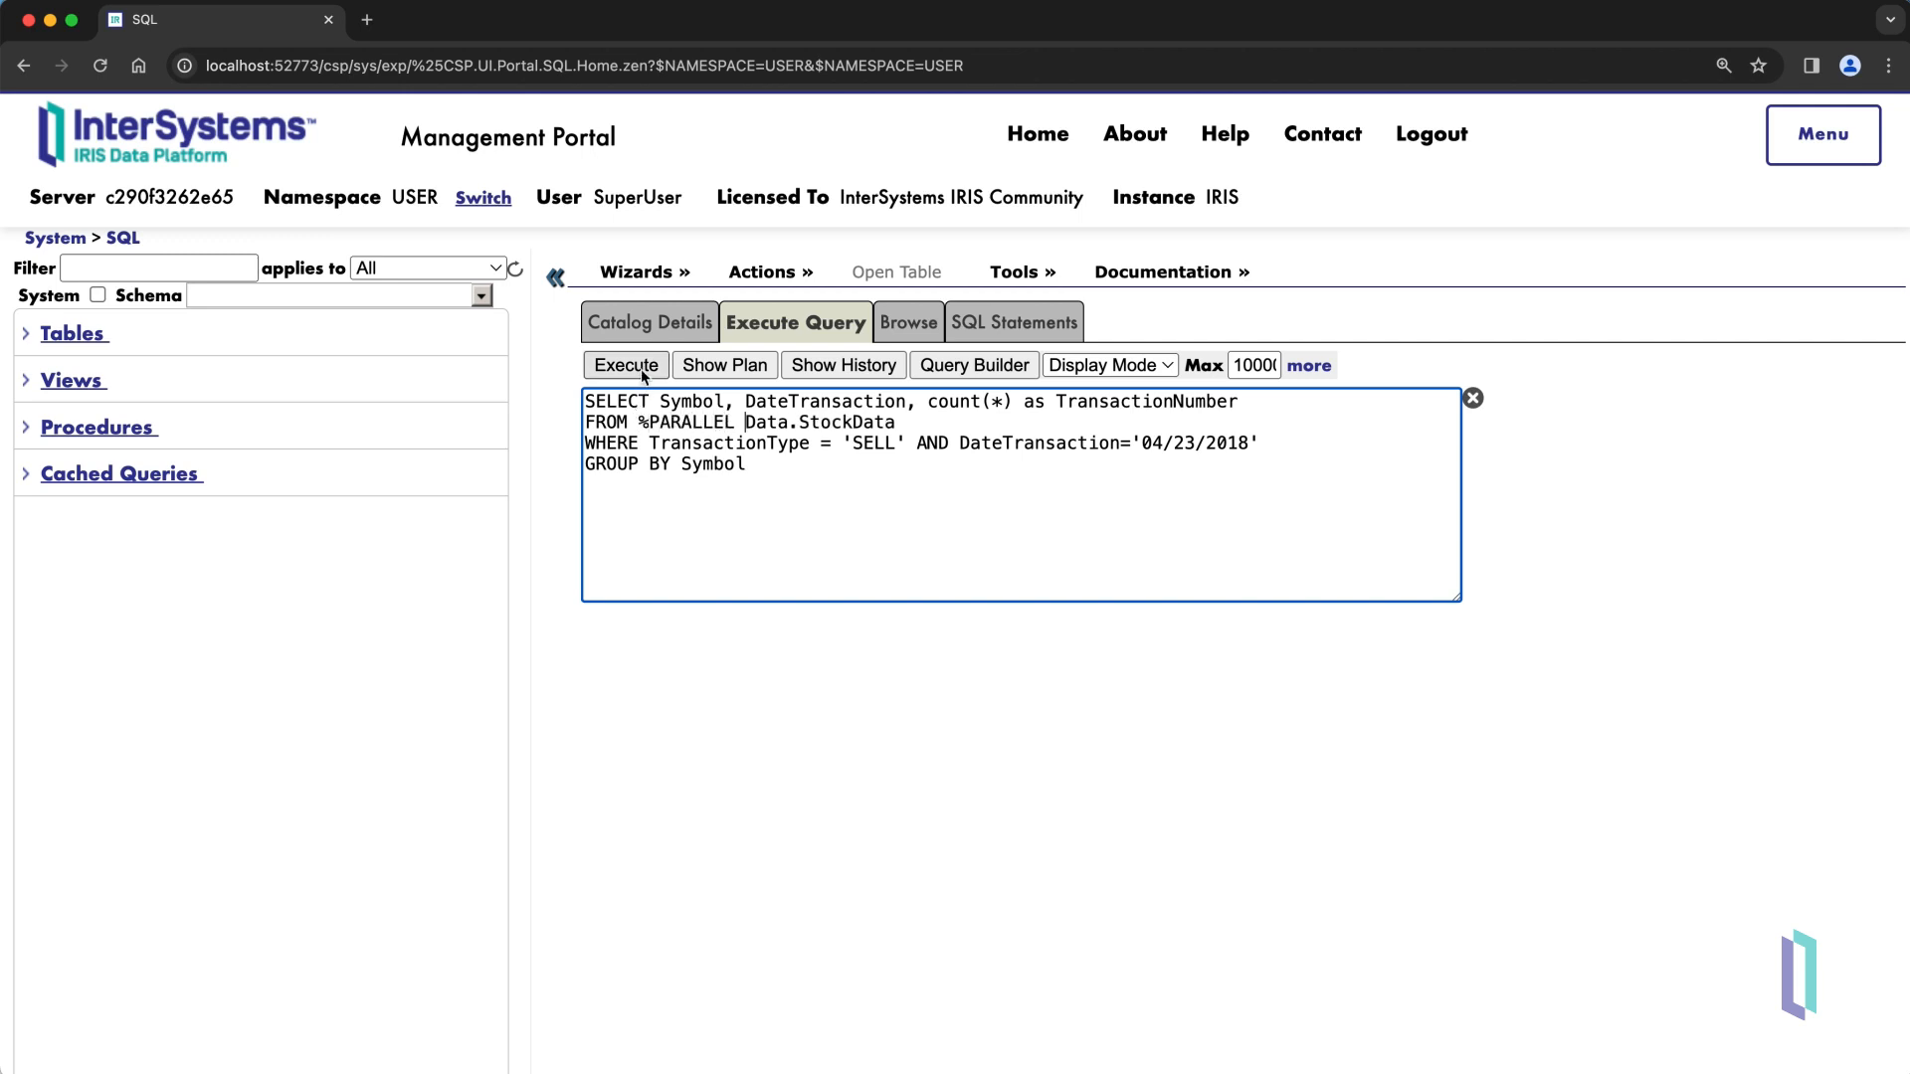
- Show the plan for FROM %PARALLEL Data.StockData, giving relative cost 8984310 with parallel subranges
left_click(696, 367)
scroll(584, 561, "down", 2)
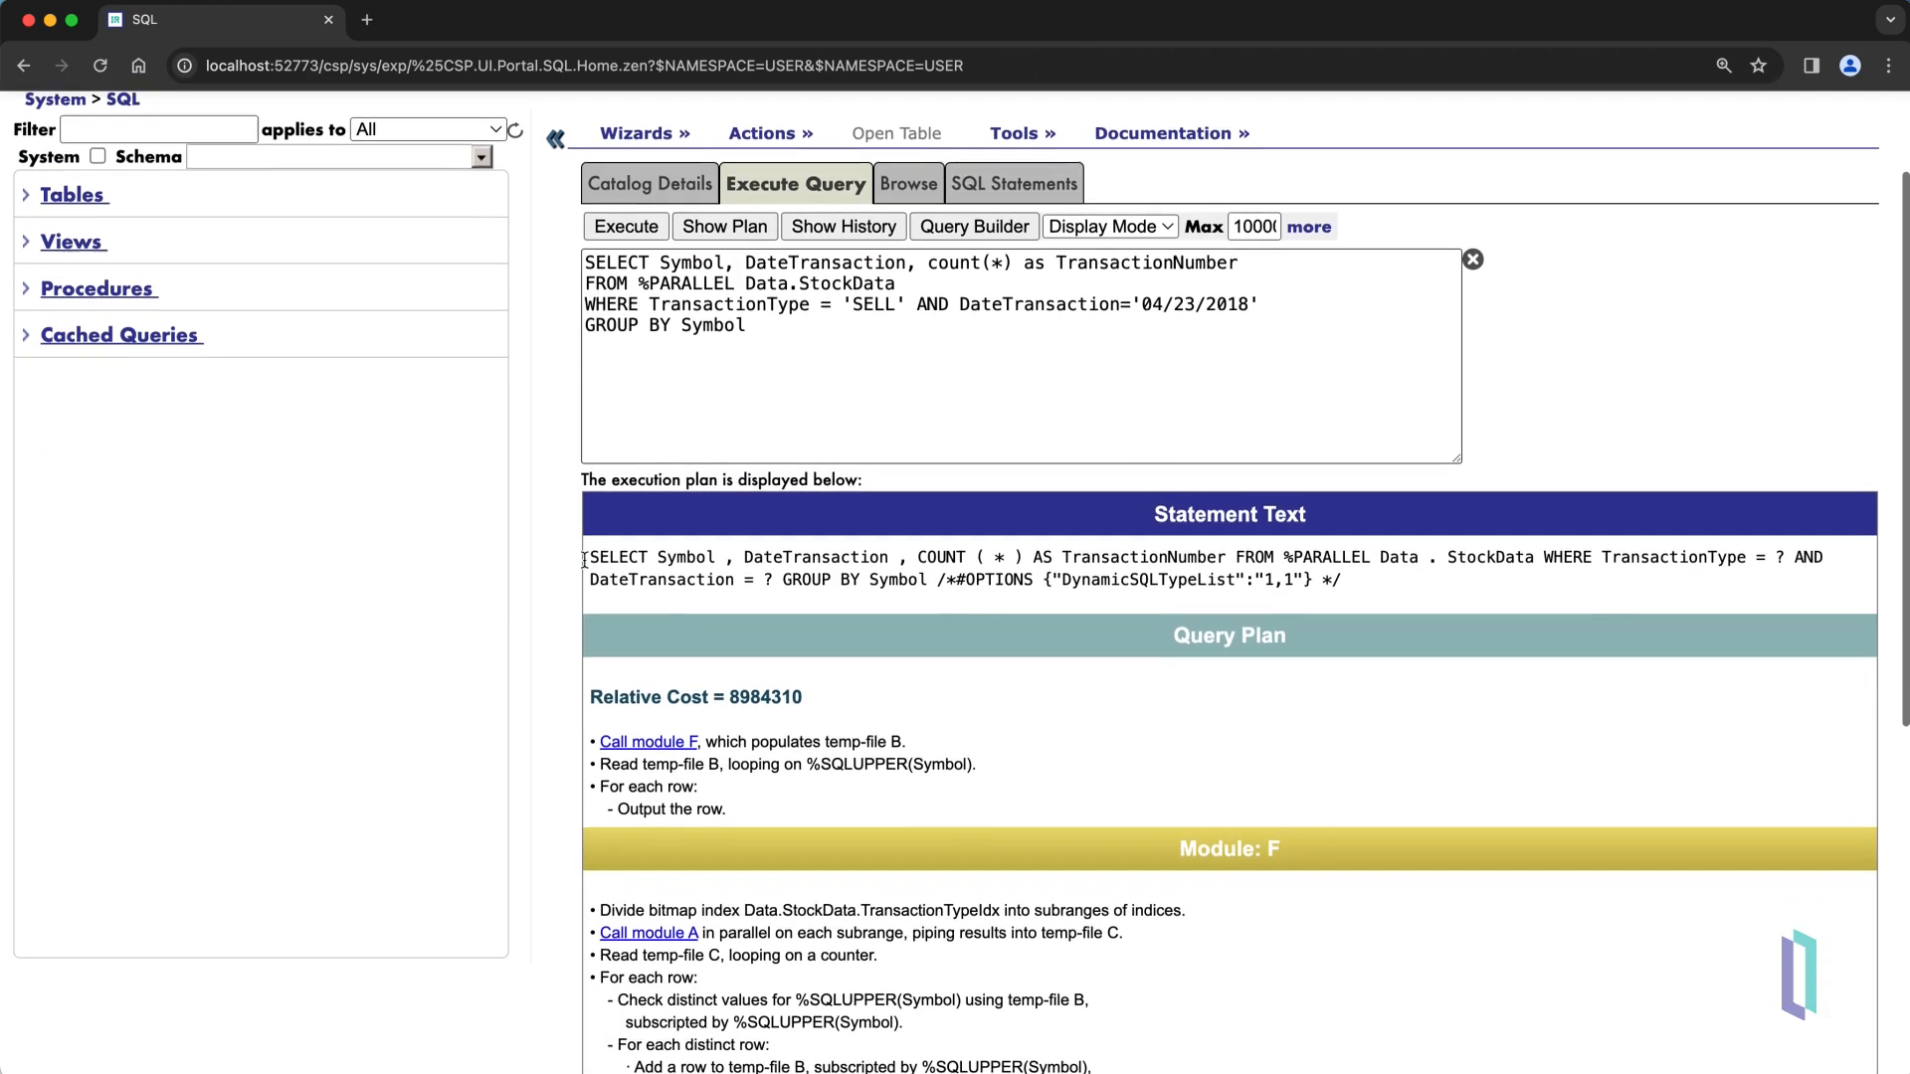
scroll(584, 561, "up", 2)
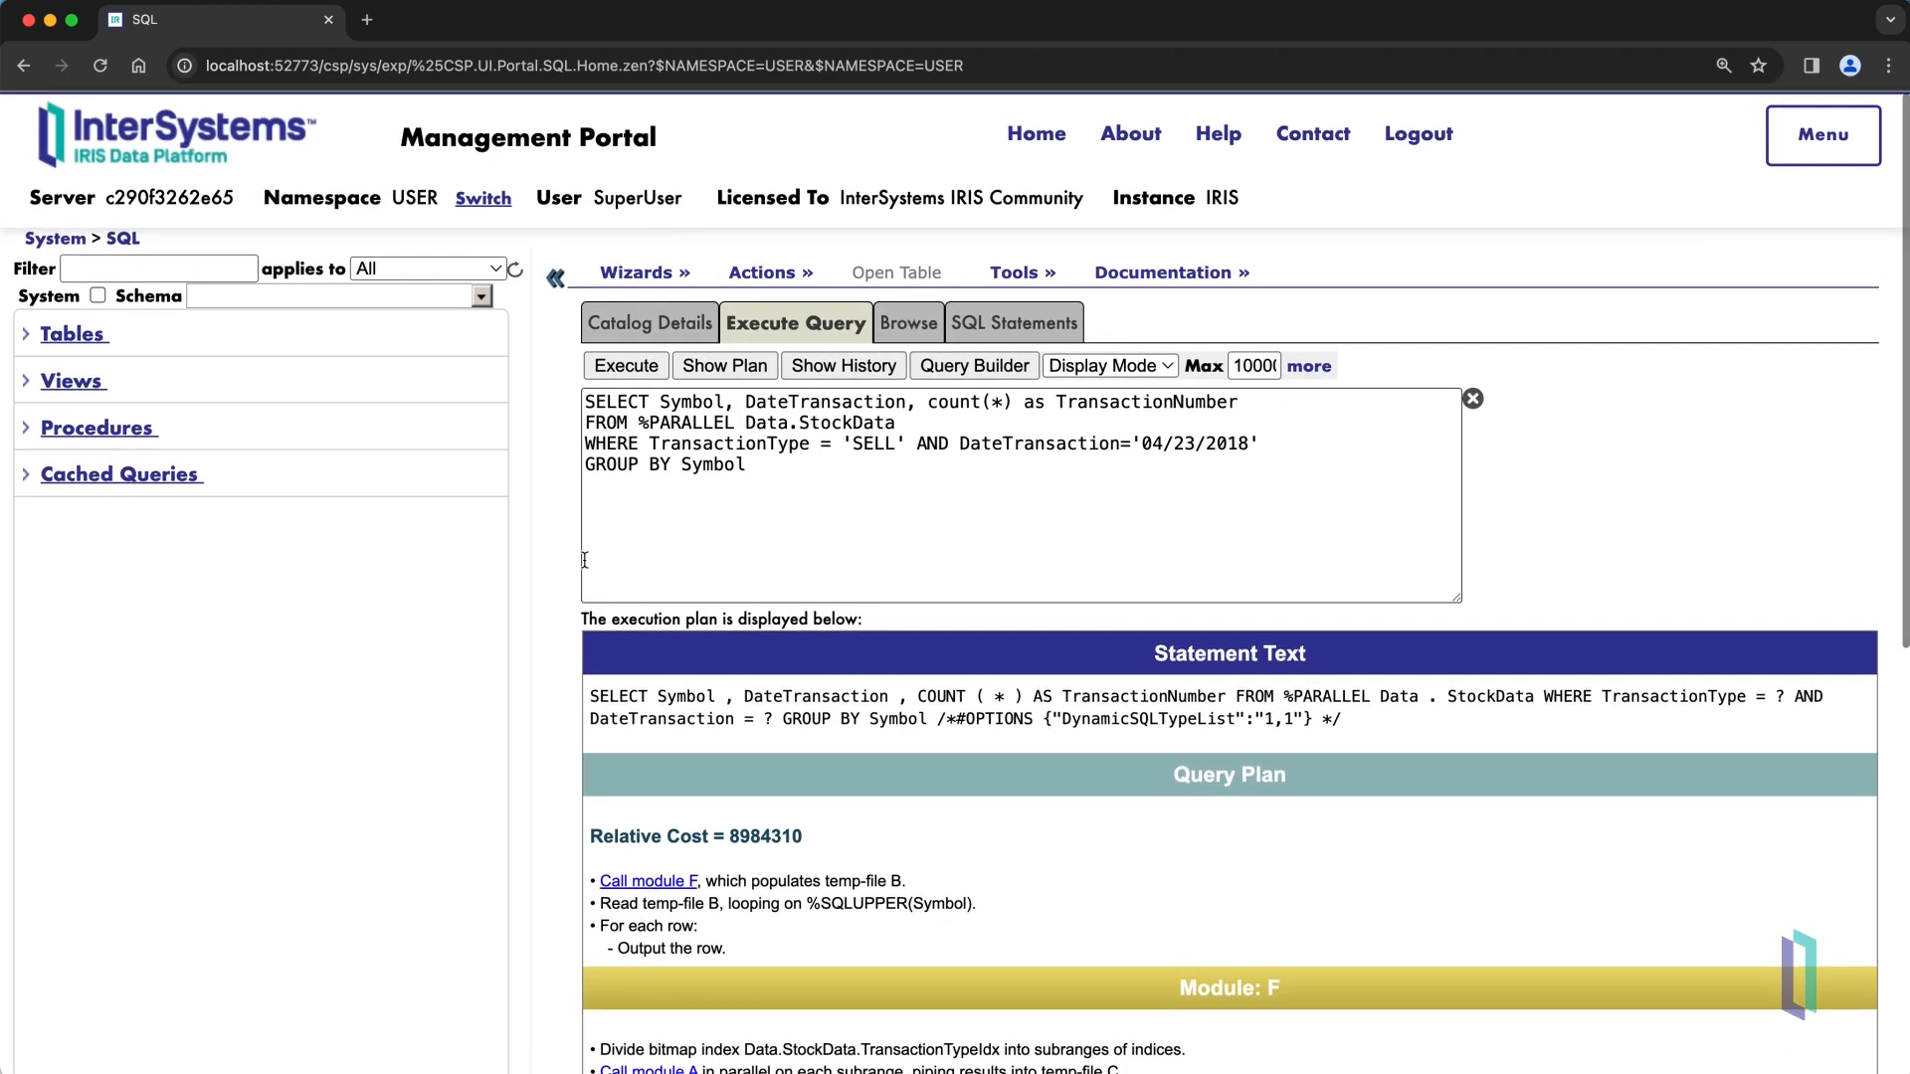